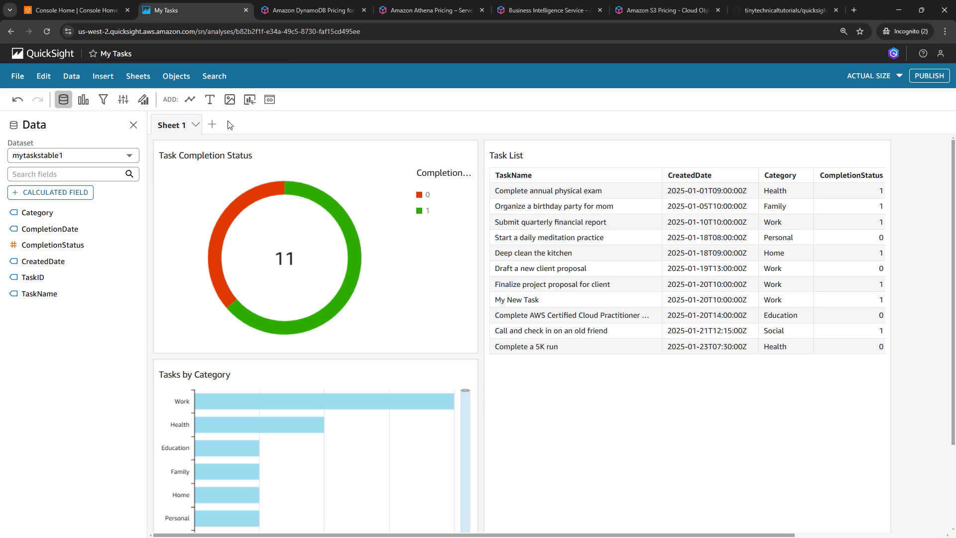
- Examine the task completion donut chart, the tasks by category chart and the task list in the My Tasks analysis
left_click(259, 208)
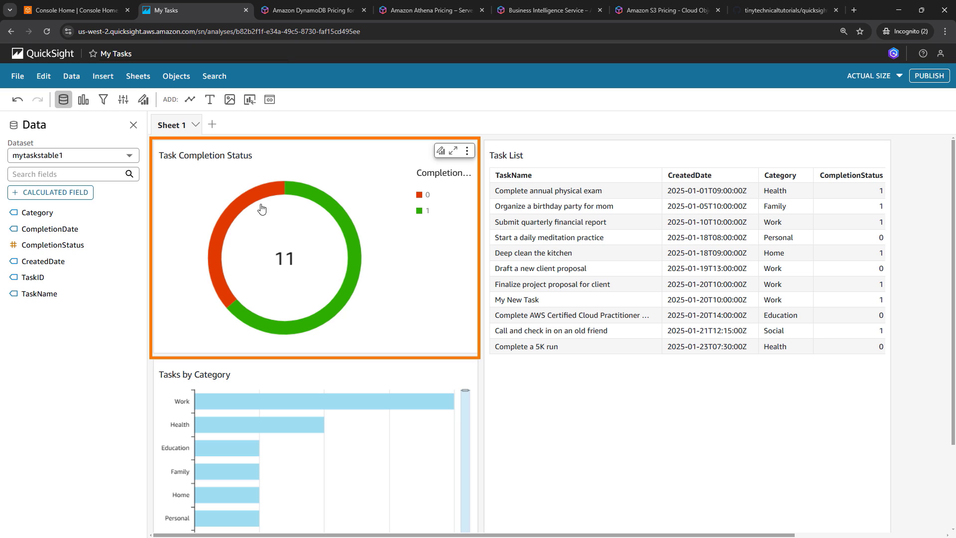
mouse_move(330, 314)
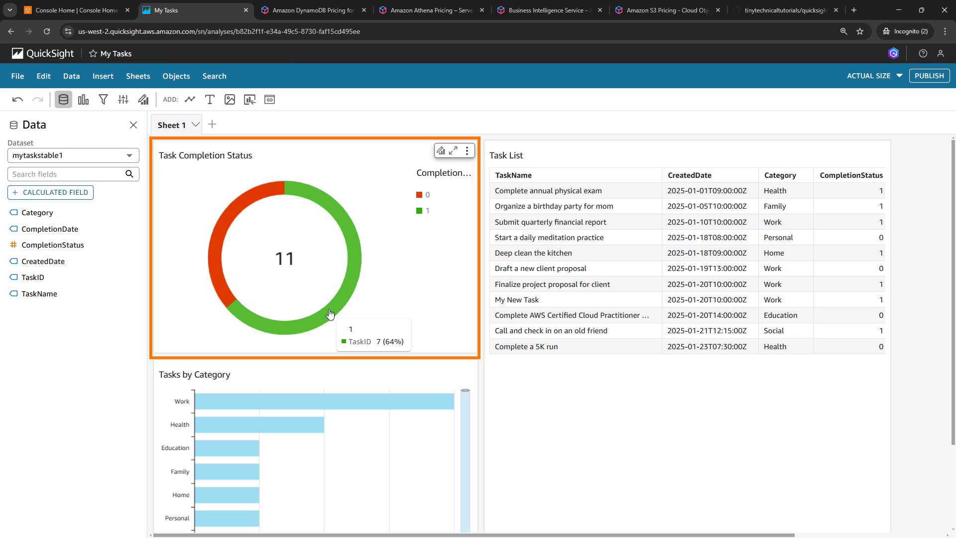
mouse_move(219, 236)
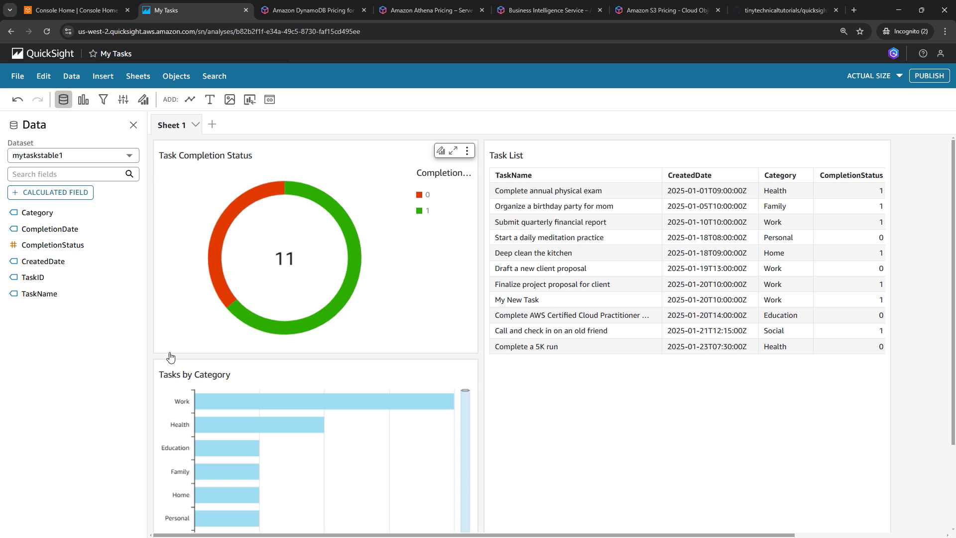
scroll(164, 368, "down", 2)
left_click(235, 314)
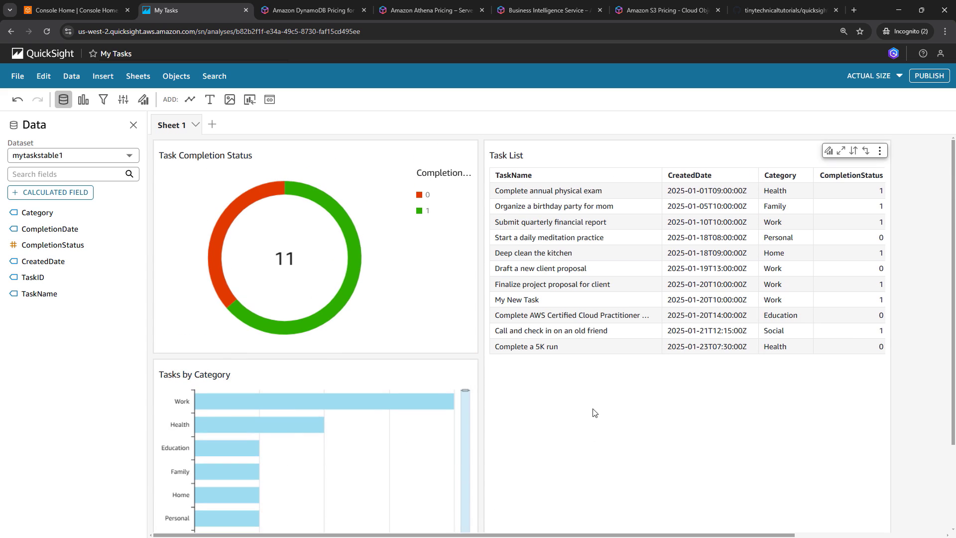
scroll(600, 423, "up", 2)
left_click(600, 423)
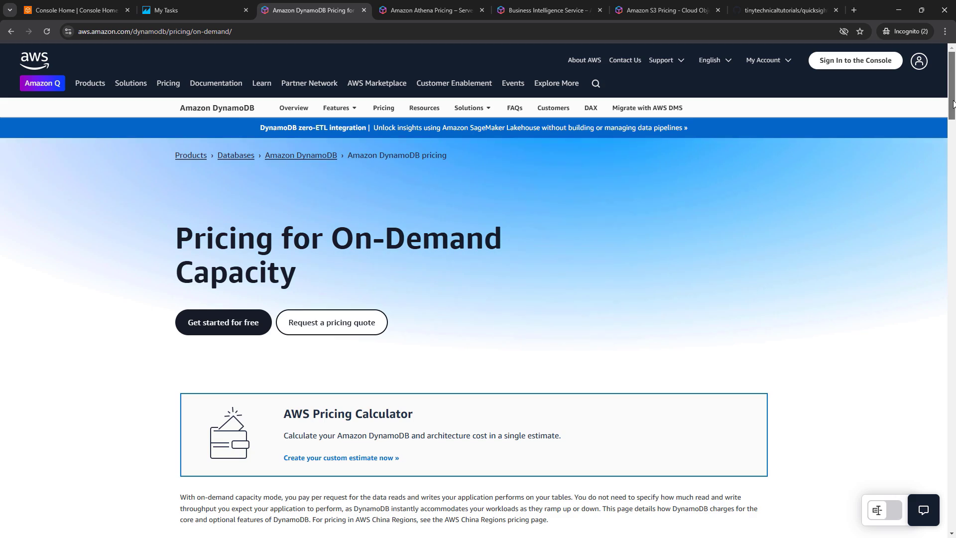
- Review the AWS pricing pages for DynamoDB, Athena, QuickSight and S3, including the DynamoDB and S3 free tier sections
left_click_drag(952, 103, 952, 438)
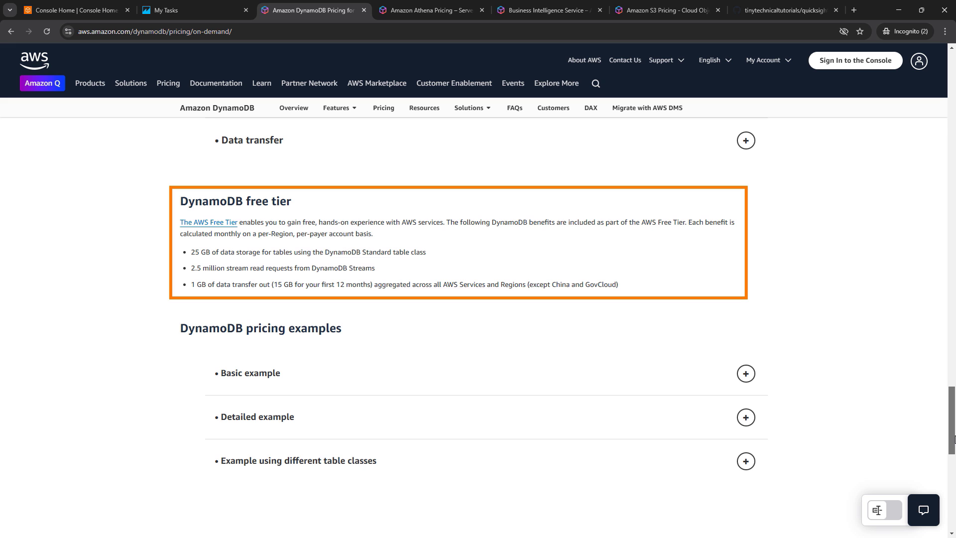
left_click_drag(951, 438, 948, 306)
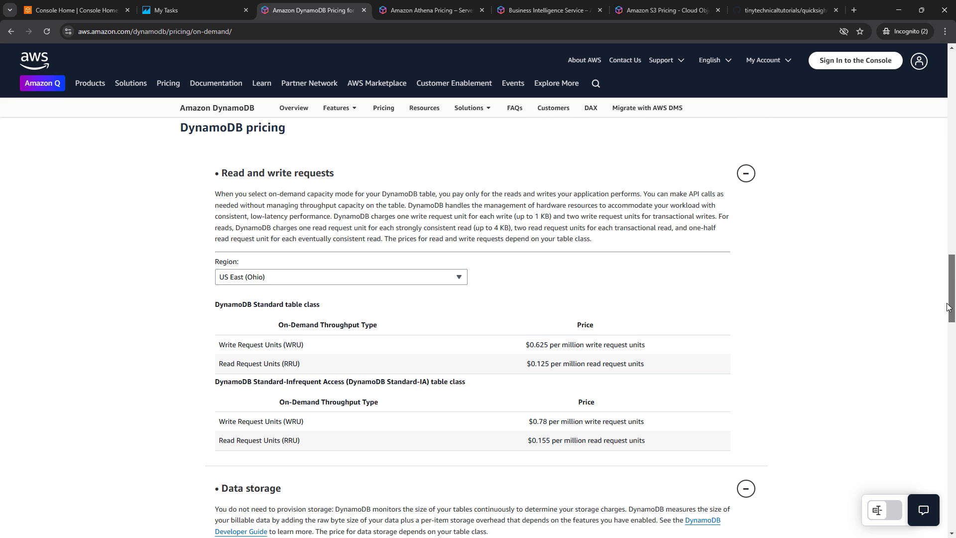
left_click_drag(948, 306, 948, 345)
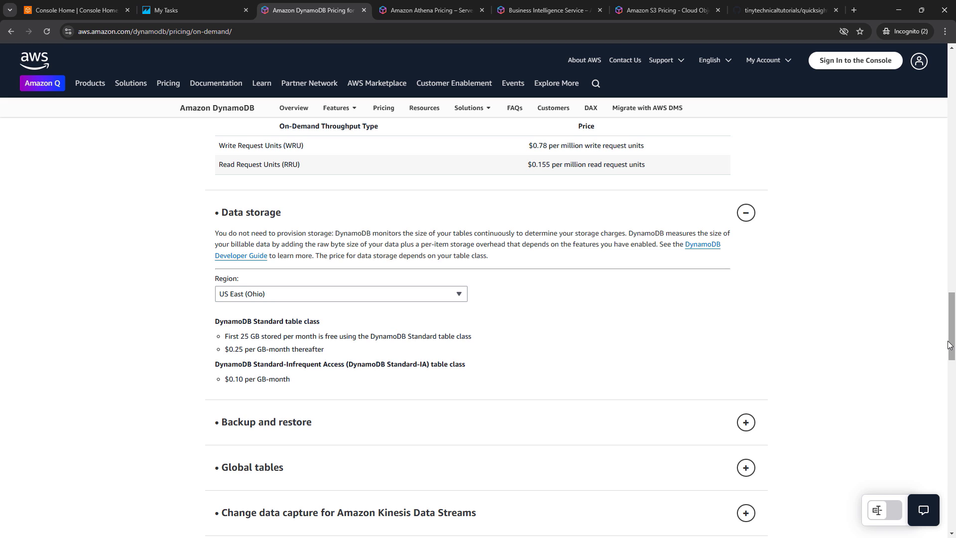
left_click(412, 9)
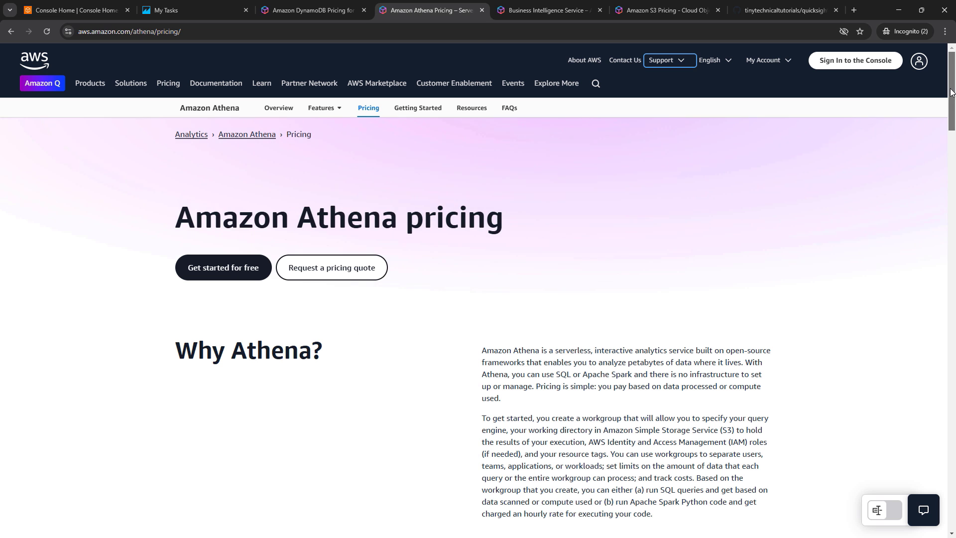
left_click_drag(951, 92, 953, 176)
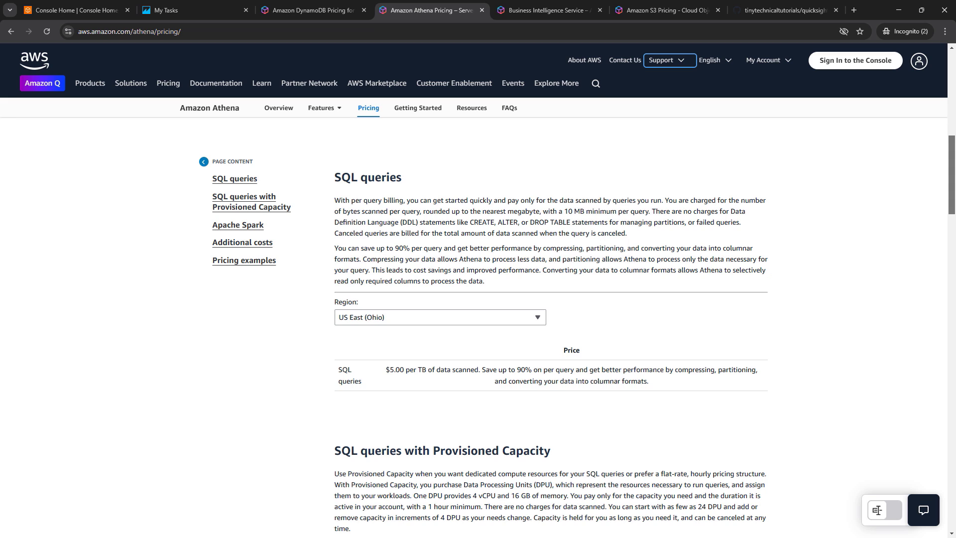
left_click(530, 11)
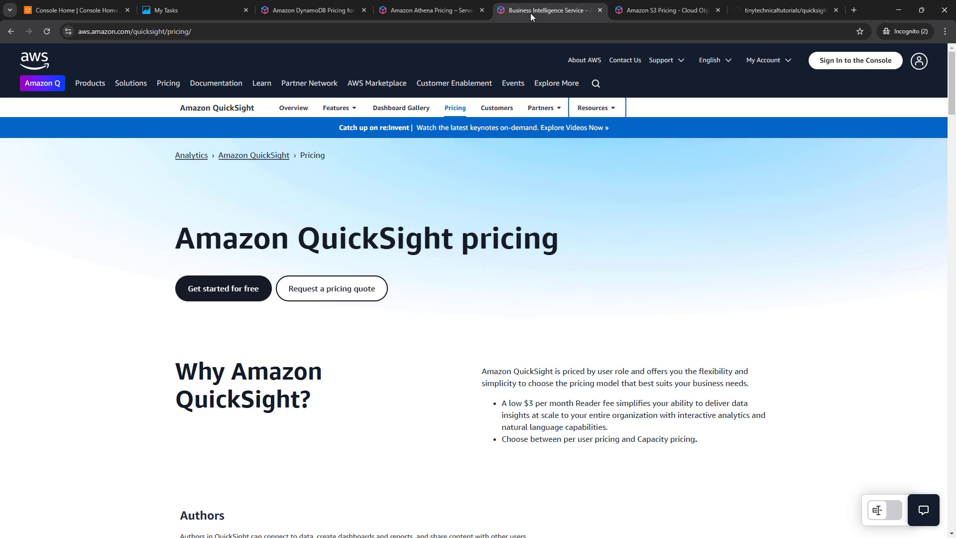
left_click_drag(953, 104, 953, 151)
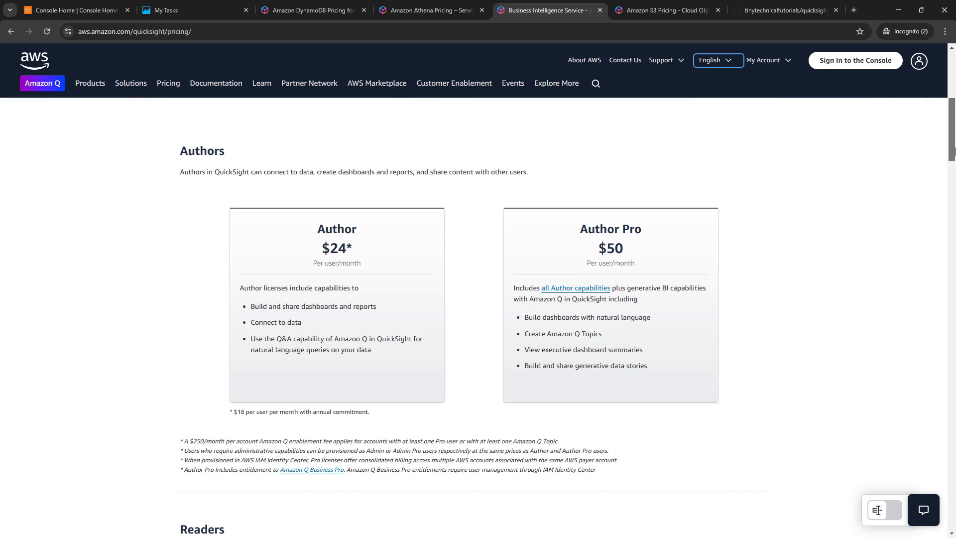
left_click(650, 11)
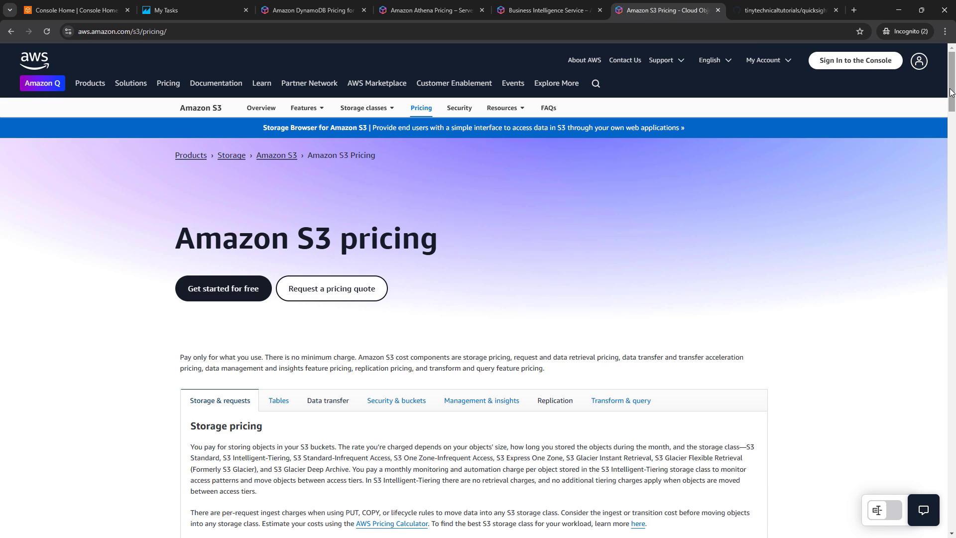
left_click_drag(950, 92, 951, 394)
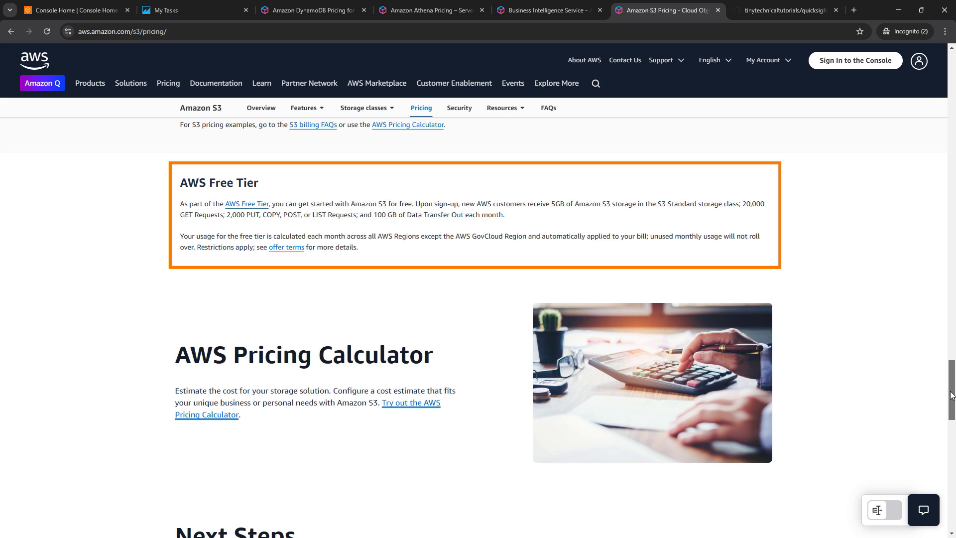
left_click_drag(951, 395, 952, 134)
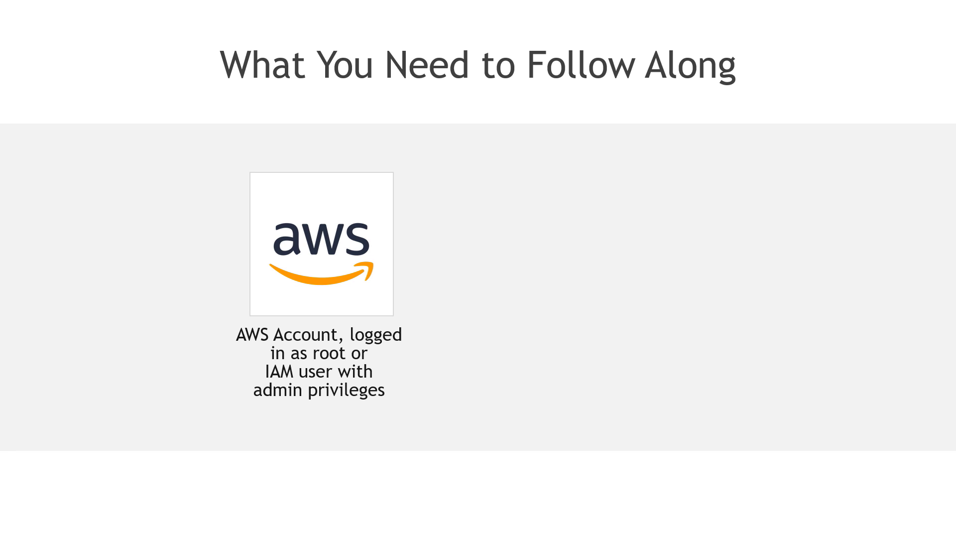
key("Right")
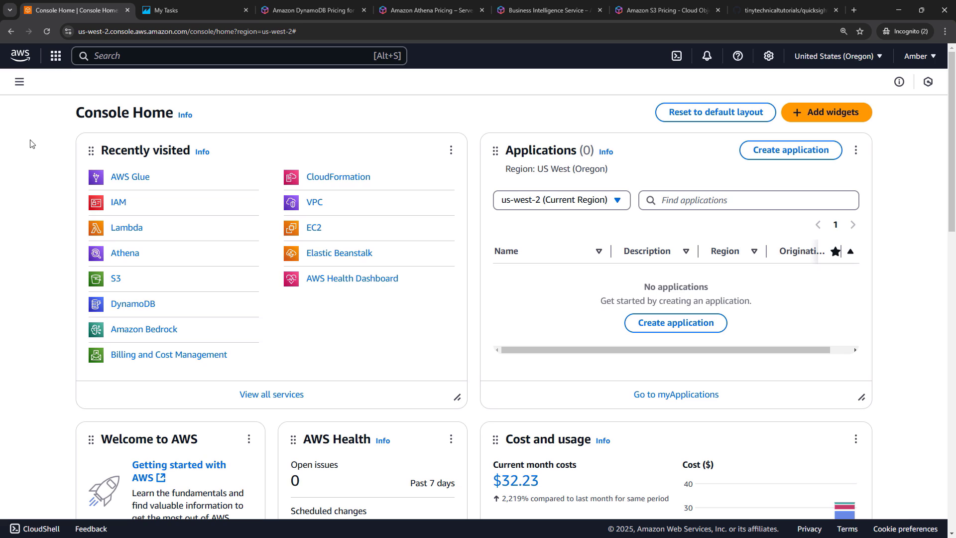
- Search the AWS console for quicksight and open the QuickSight service
left_click(126, 58)
type("quicksight")
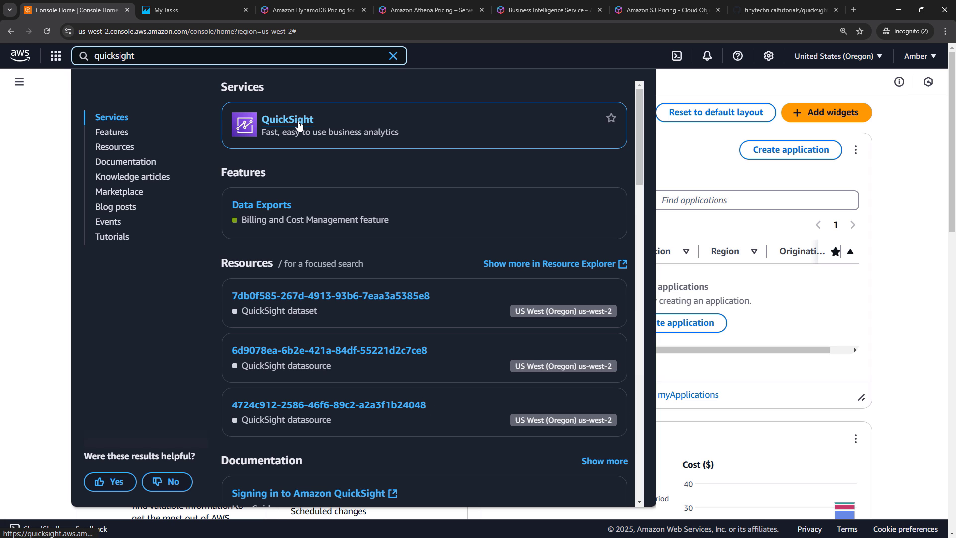
left_click(297, 120)
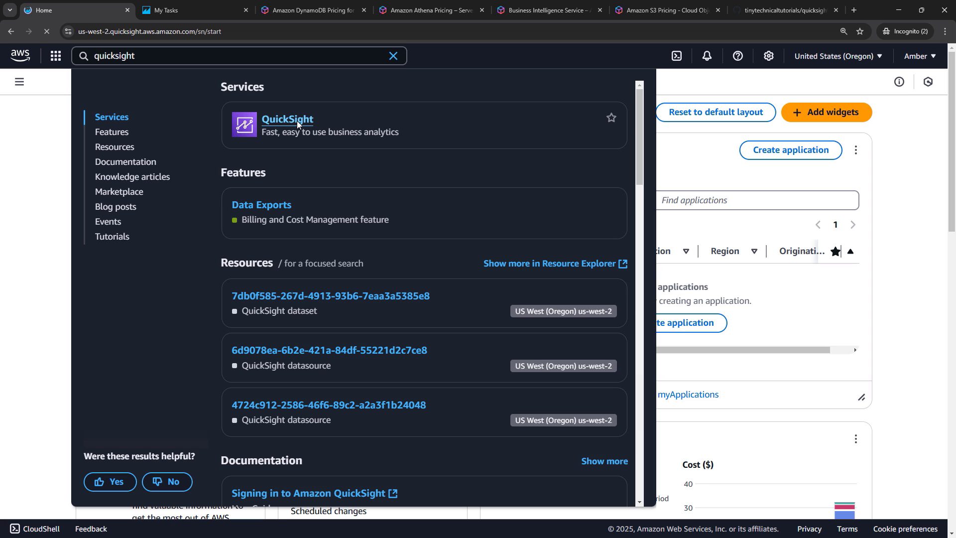
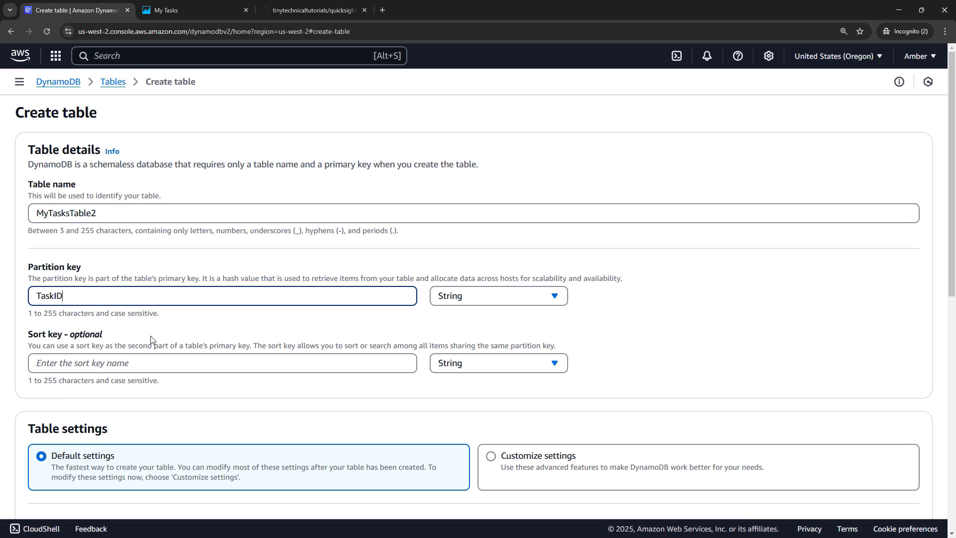
- Set Category as the string sort key of MyTasksTable2 and create the table with the default settings
left_click(55, 364)
type("Category")
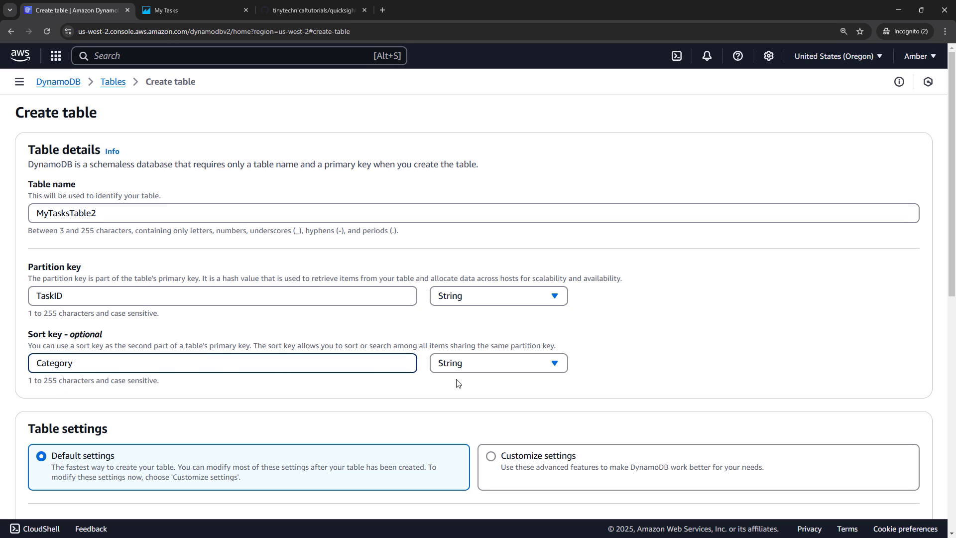
scroll(458, 382, "down", 10)
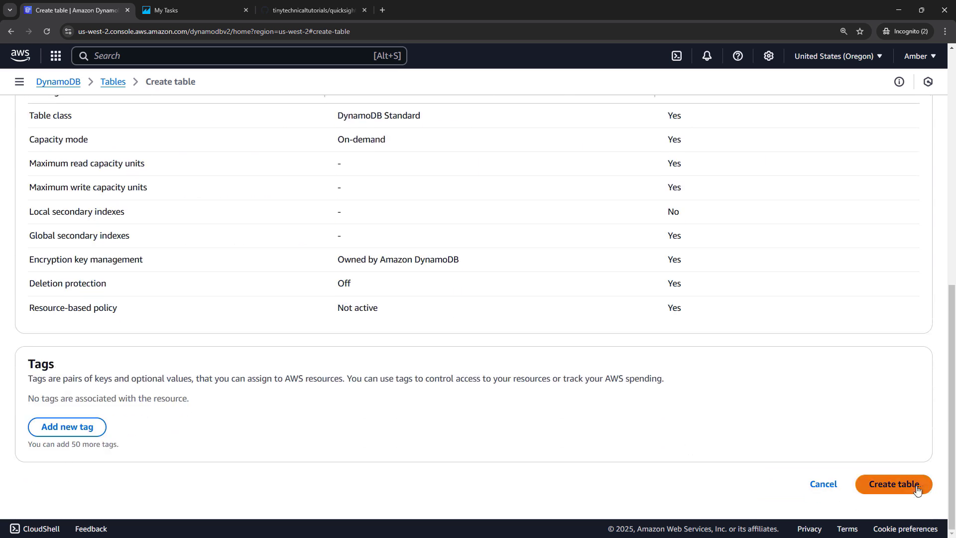
left_click(912, 491)
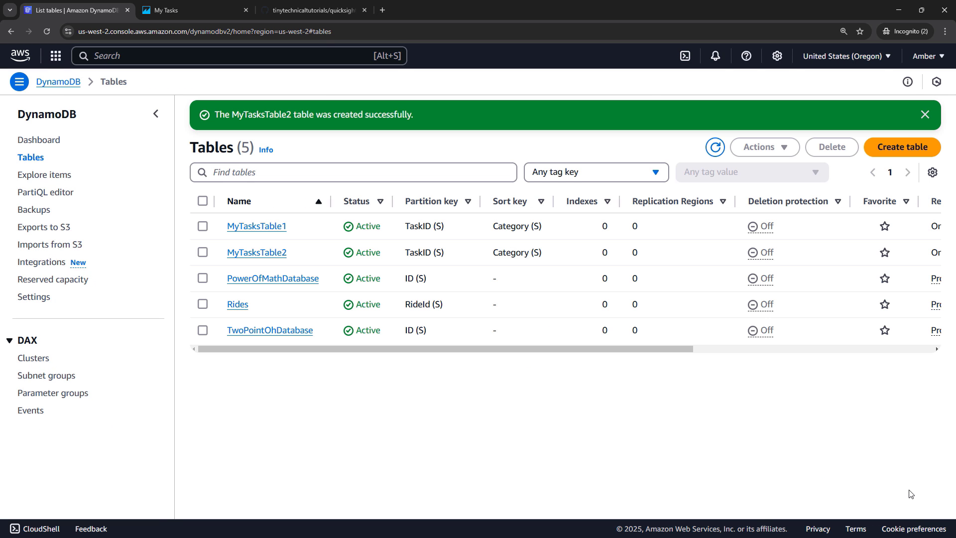
- Open MyTasksTable2, explore its items and start creating a new item in it
left_click(254, 253)
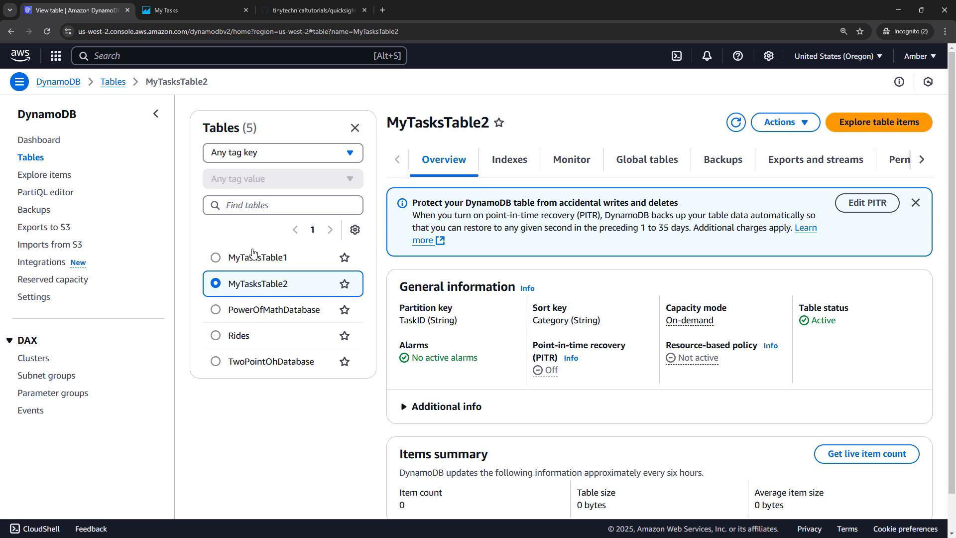
left_click(838, 129)
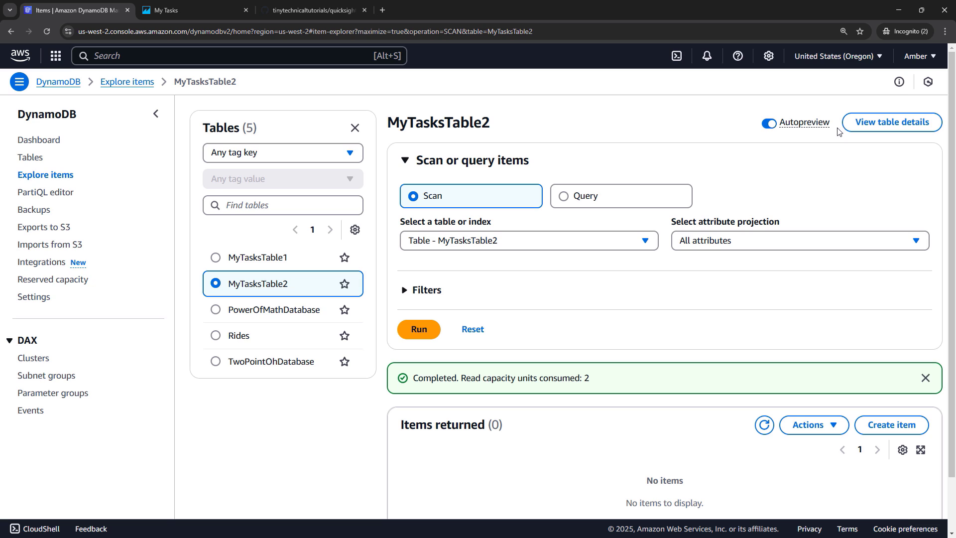
scroll(503, 408, "down", 2)
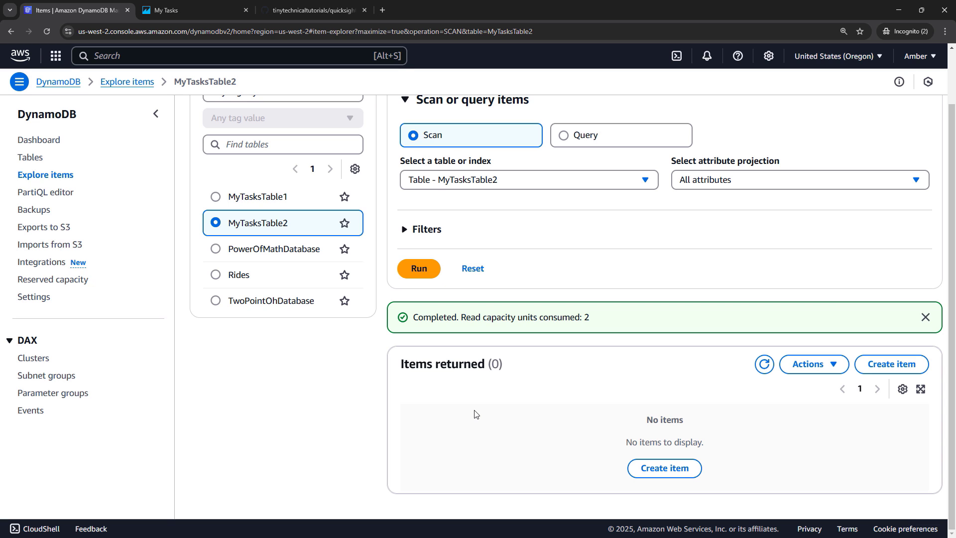
left_click(650, 472)
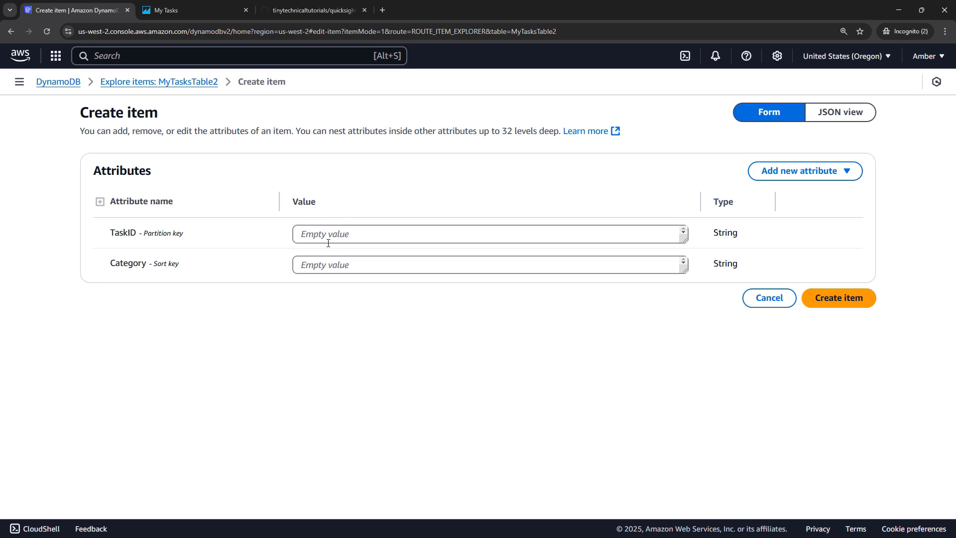
- In the quicksight-dynamodb GitHub repository, open DynamoDB Items in JSON.txt and copy the complete JSON block for TaskID 1
left_click(282, 11)
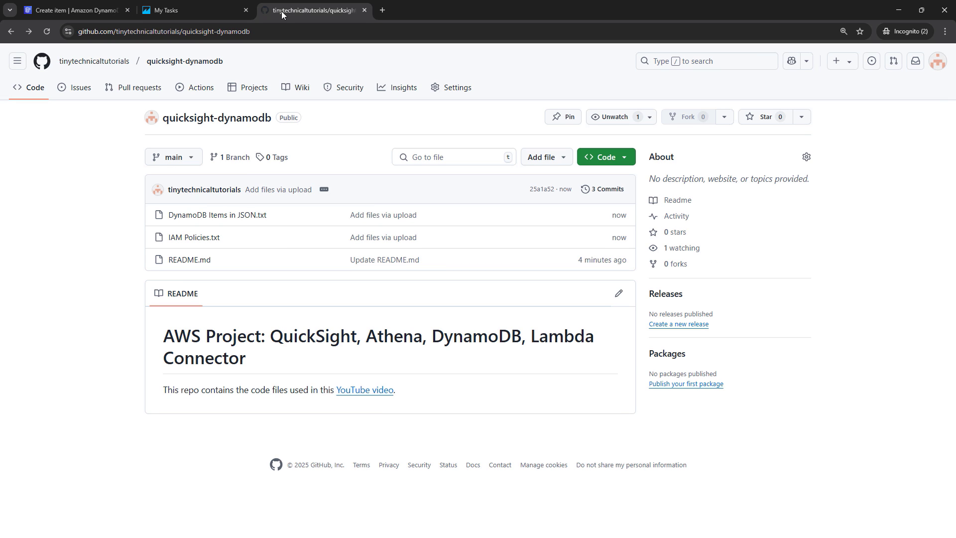
left_click(206, 220)
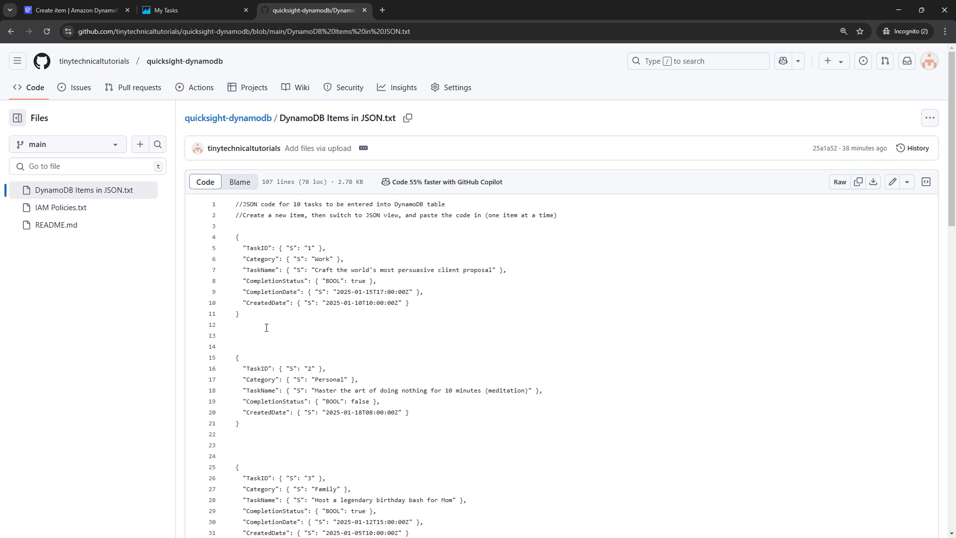
left_click_drag(253, 317, 235, 237)
key("ctrl+c")
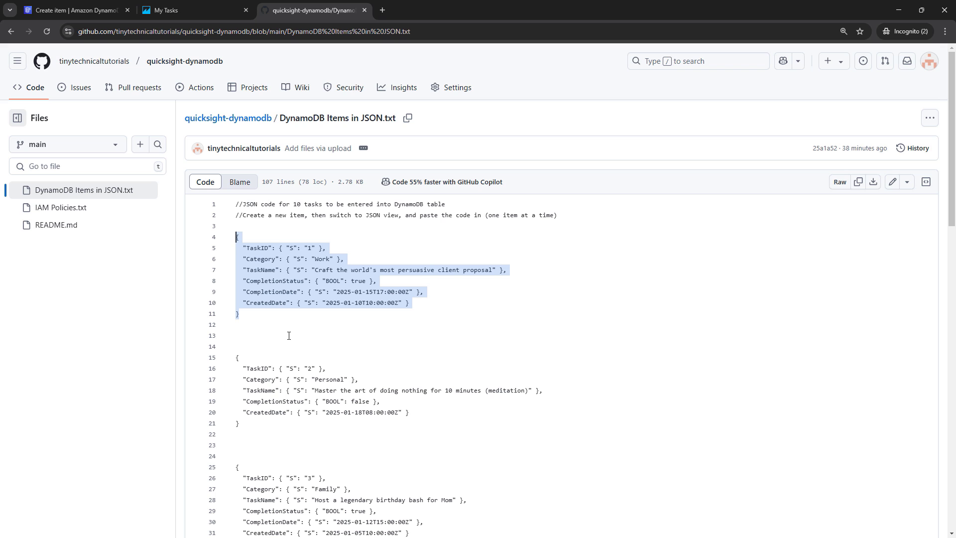
- Return to the new DynamoDB item, display it as JSON and replace its entire content with the copied JSON for TaskID 1
left_click(81, 11)
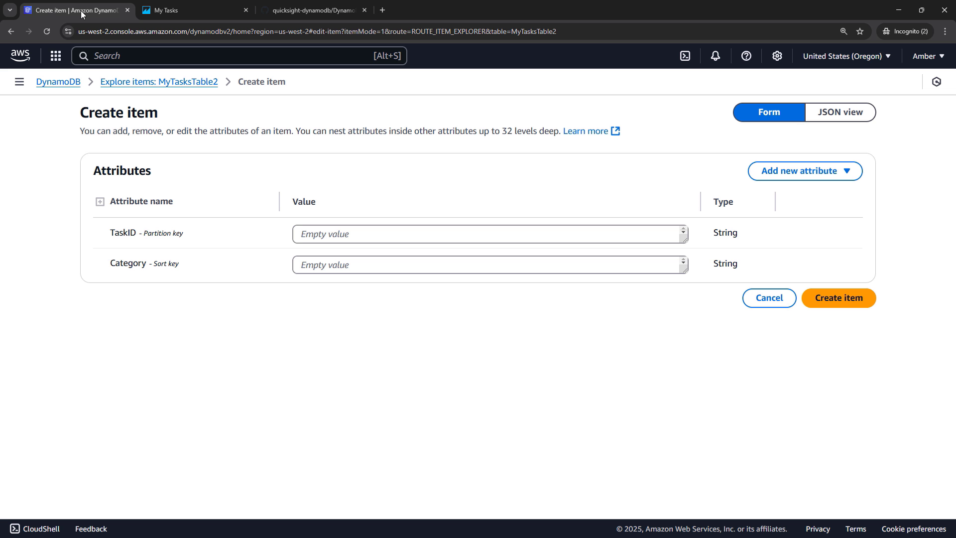
left_click(822, 121)
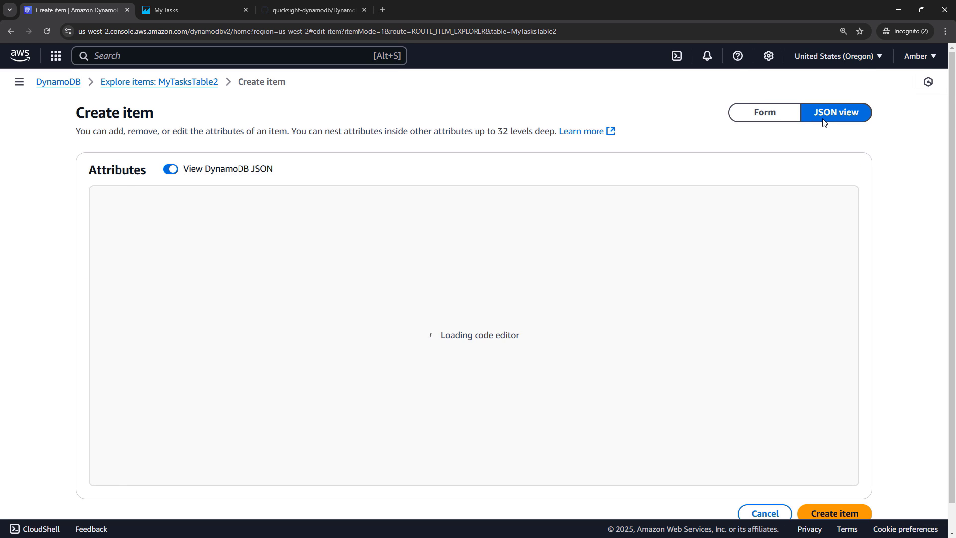
left_click(192, 311)
key("ctrl+a")
key("ctrl+v")
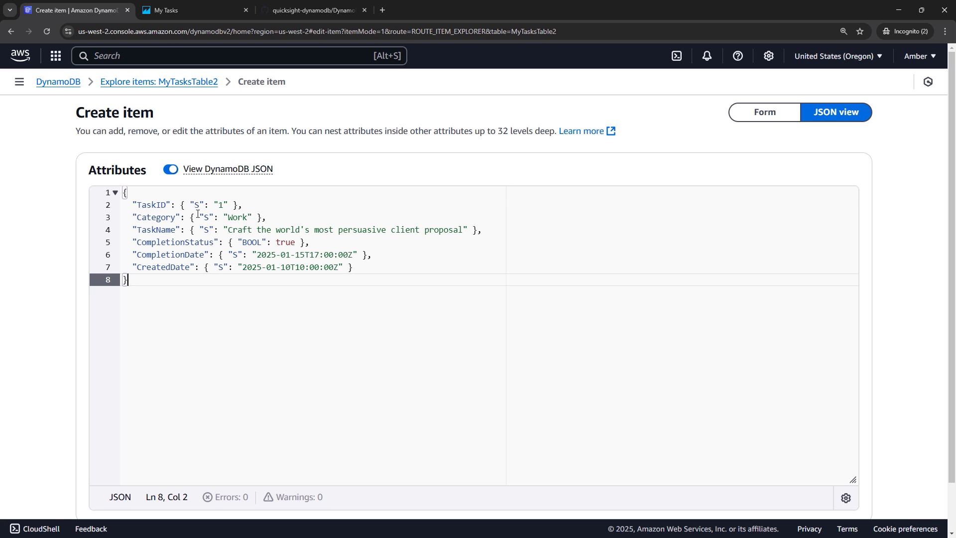
left_click_drag(198, 205, 195, 204)
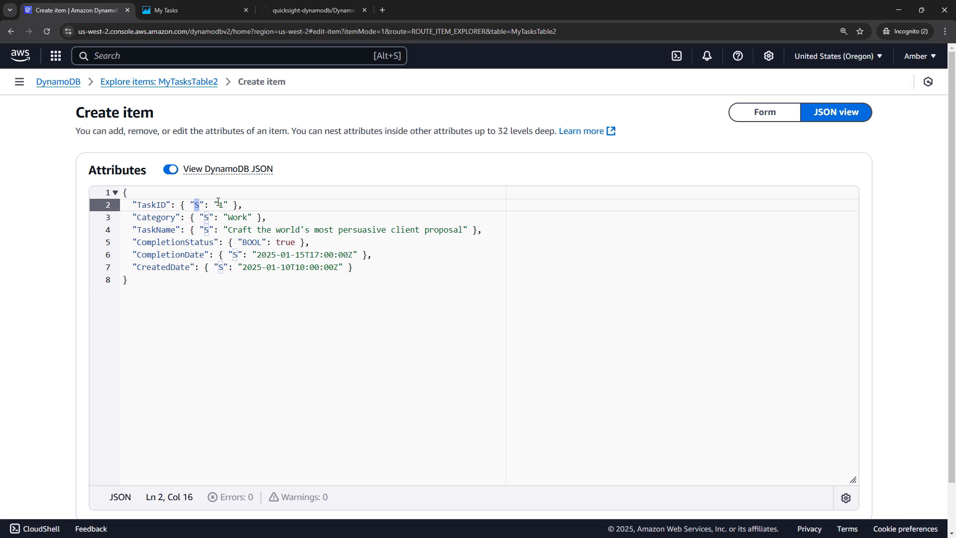
left_click(247, 242)
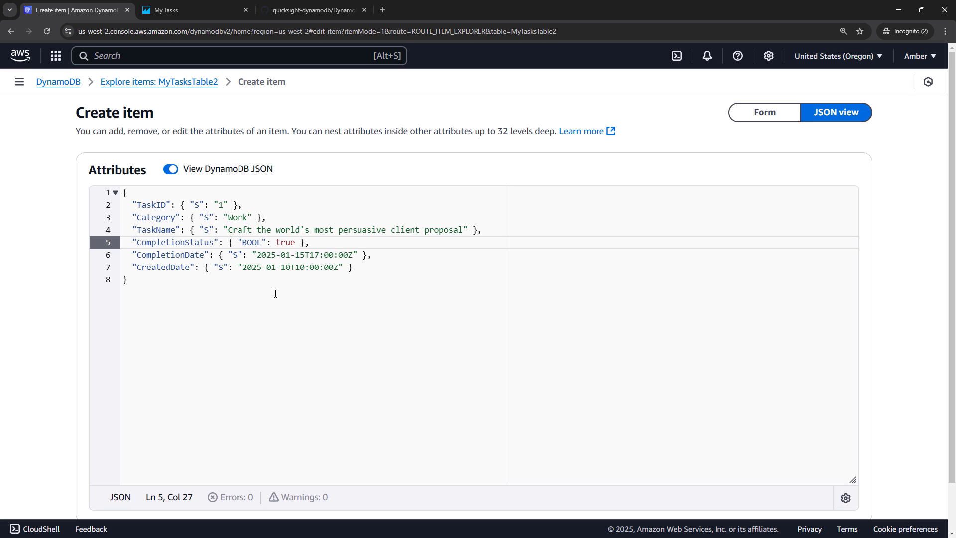
scroll(275, 294, "down", 2)
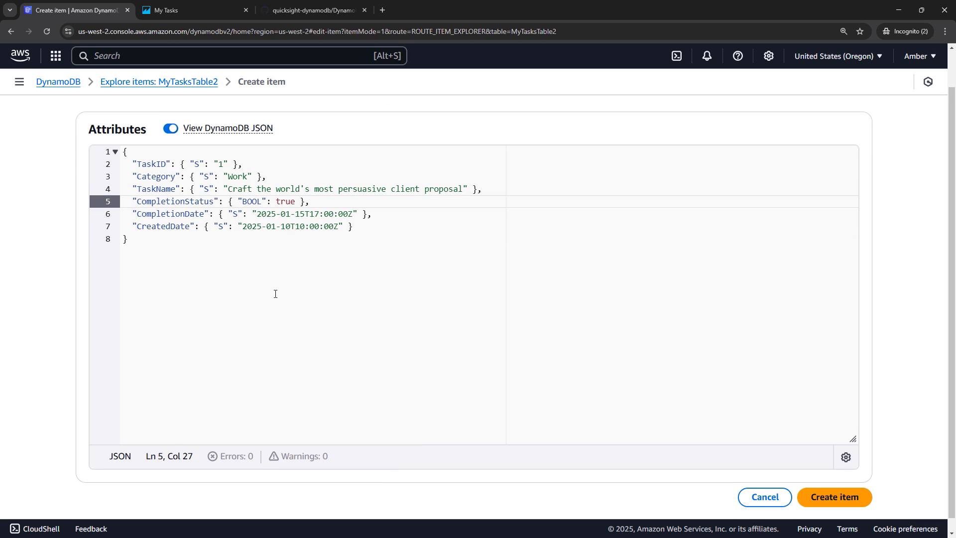
- Create the TaskID 1 item and start another new item in MyTasksTable2
left_click(819, 485)
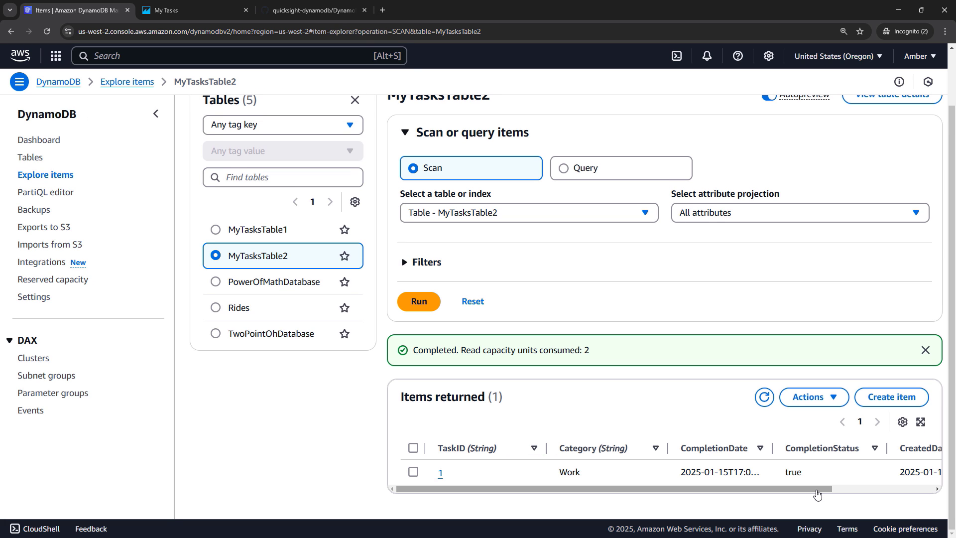
left_click(865, 398)
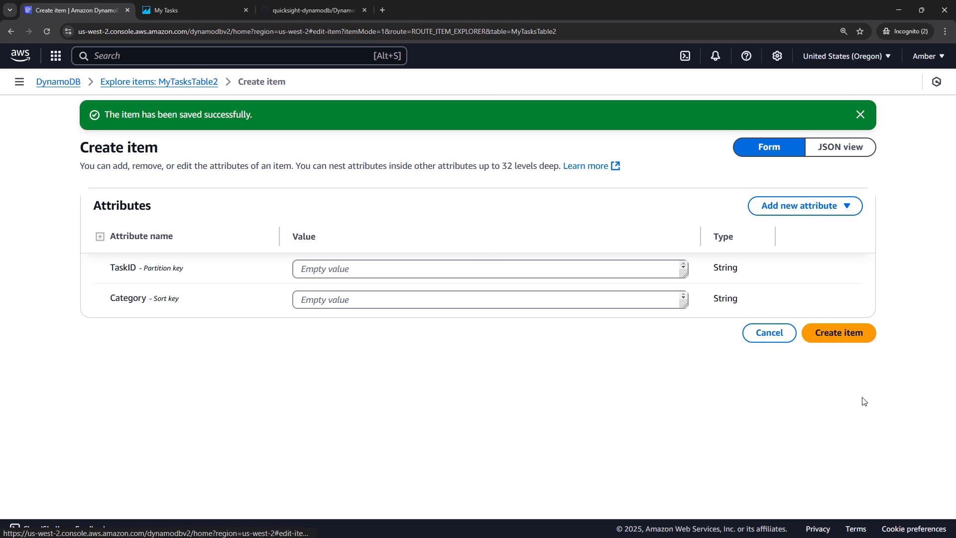
- In the GitHub file DynamoDB Items in JSON.txt, copy the complete JSON block for TaskID 2
left_click(283, 15)
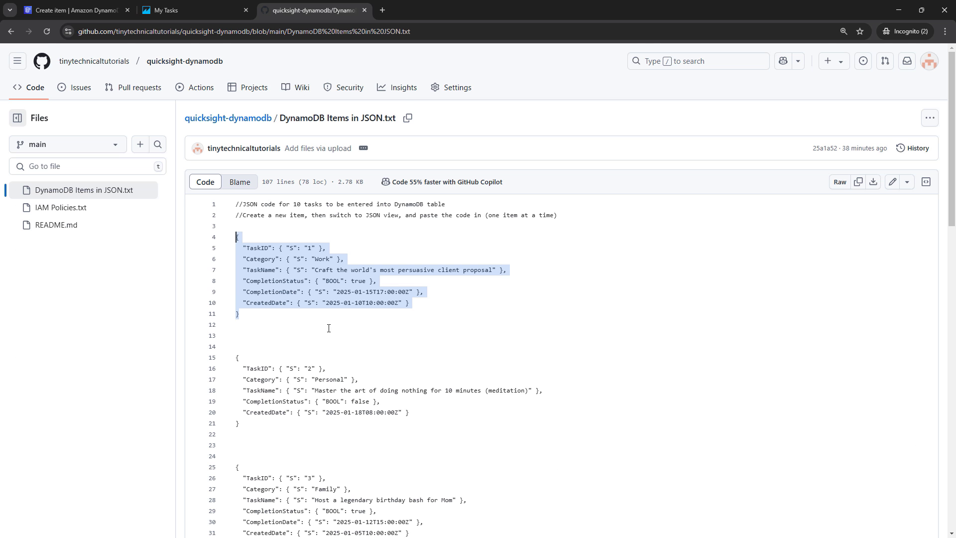
scroll(329, 328, "down", 2)
left_click_drag(247, 326, 231, 263)
key("ctrl+c")
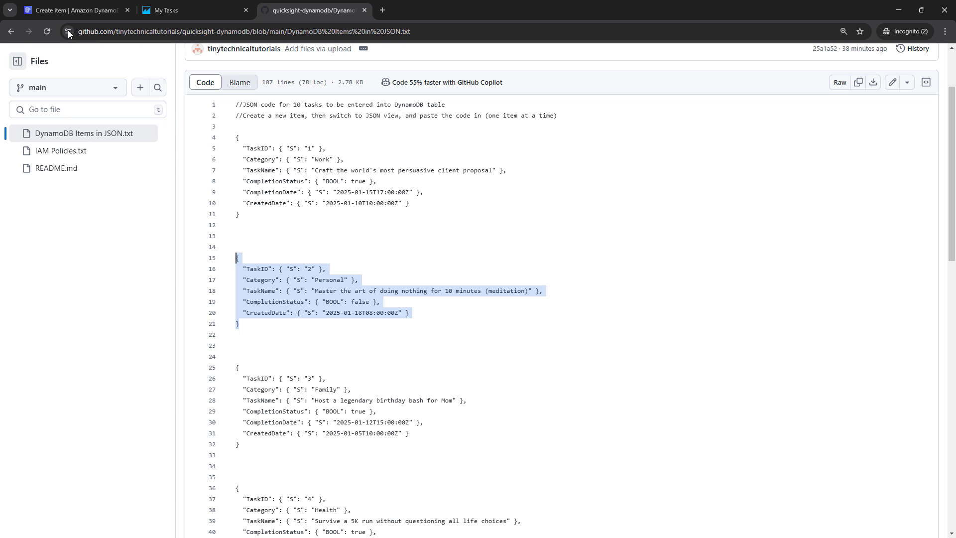
- Return to the new DynamoDB item, replace its entire JSON content with the copied TaskID 2 block and create the item
left_click(75, 10)
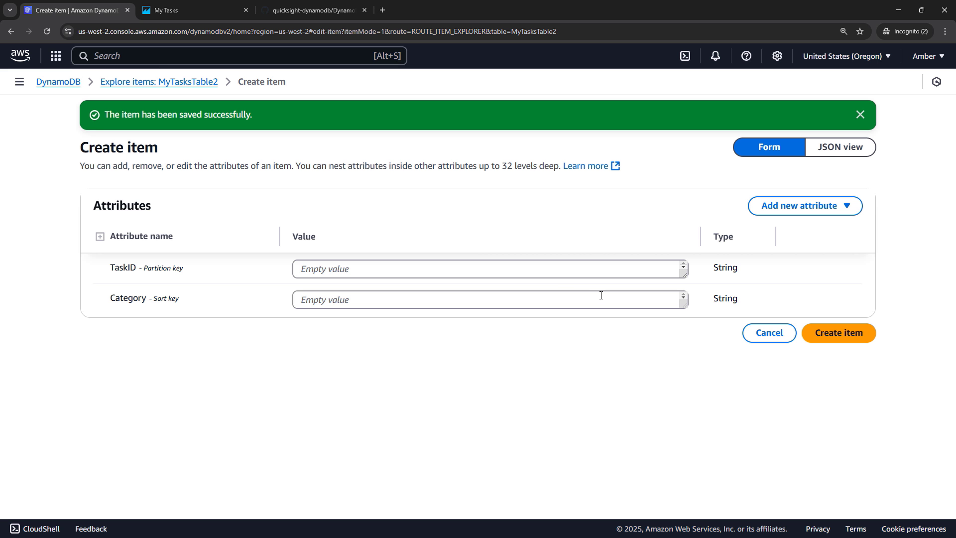
left_click(825, 147)
left_click_drag(190, 364, 99, 228)
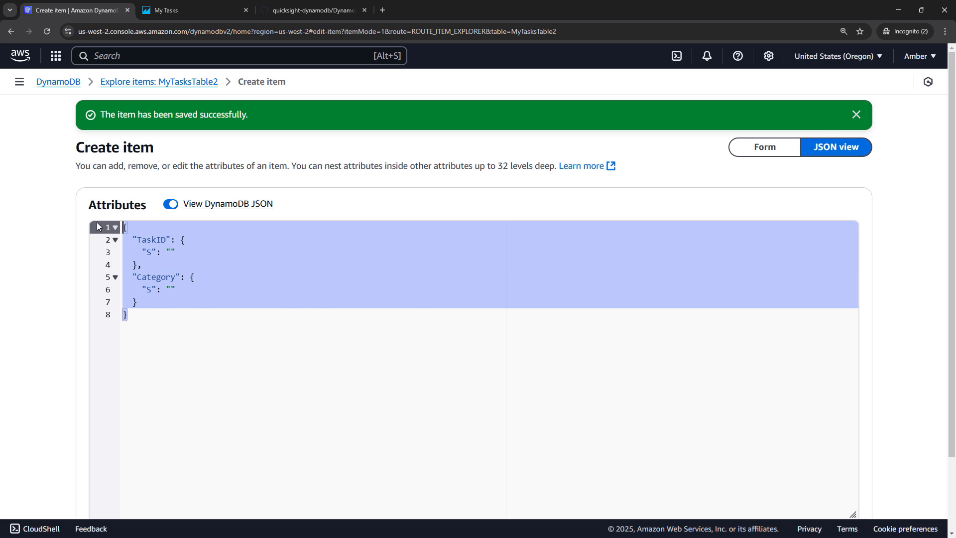
key("ctrl+v")
scroll(472, 388, "down", 2)
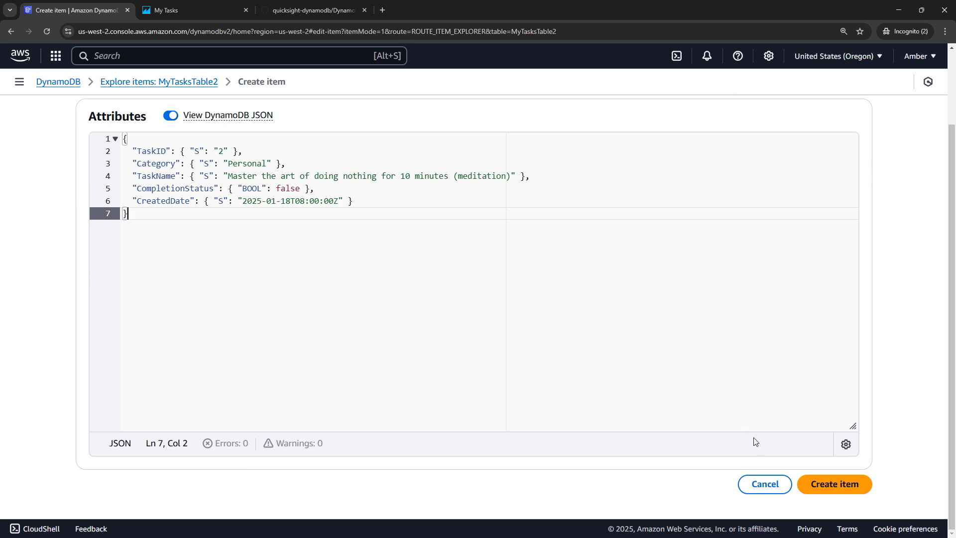
left_click(854, 483)
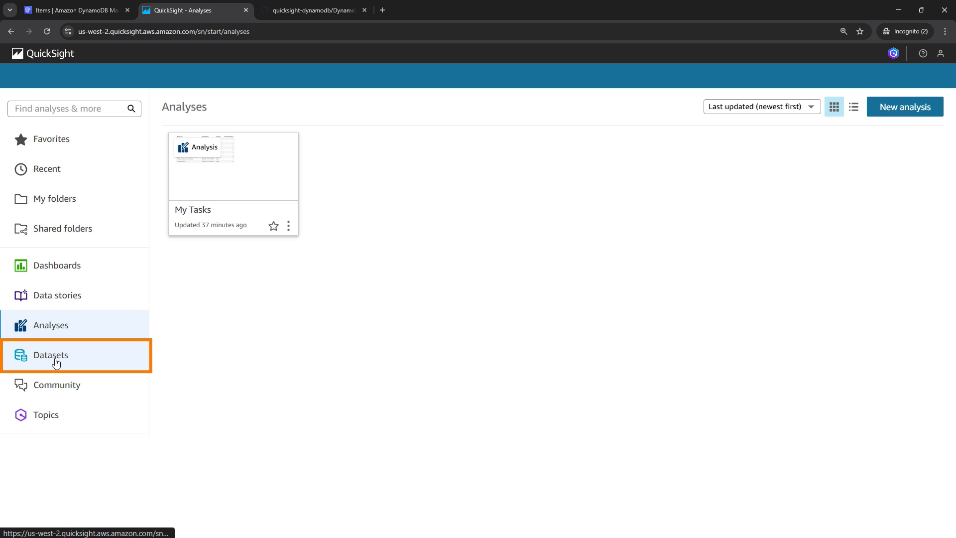
- Start a new dataset in QuickSight and look through the available data source types for a DynamoDB option
left_click(56, 363)
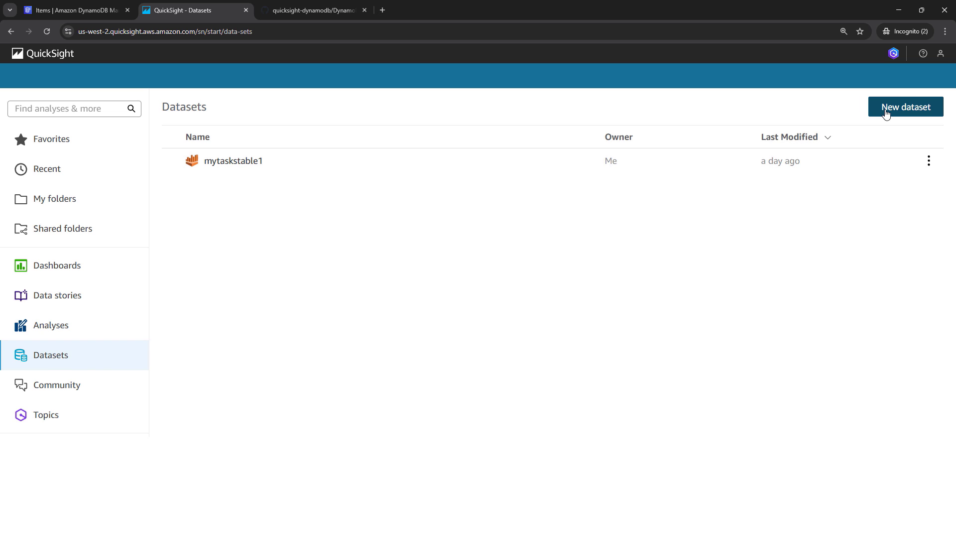
left_click(886, 113)
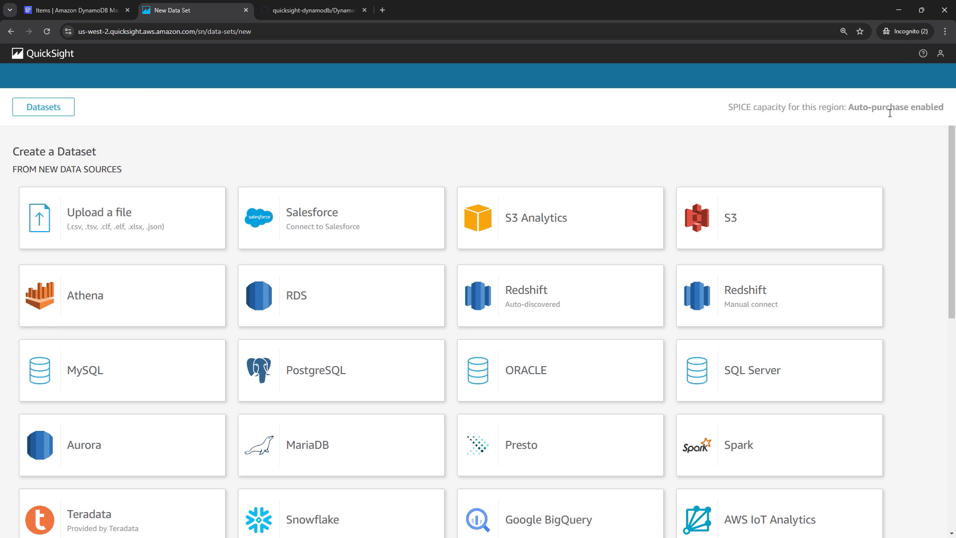
scroll(951, 165, "down", 3)
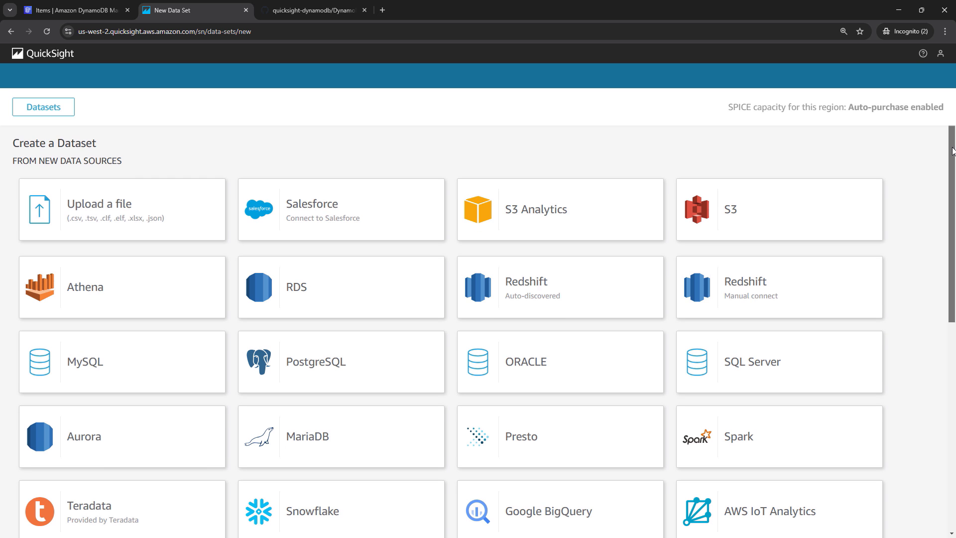
scroll(936, 259, "down", 3)
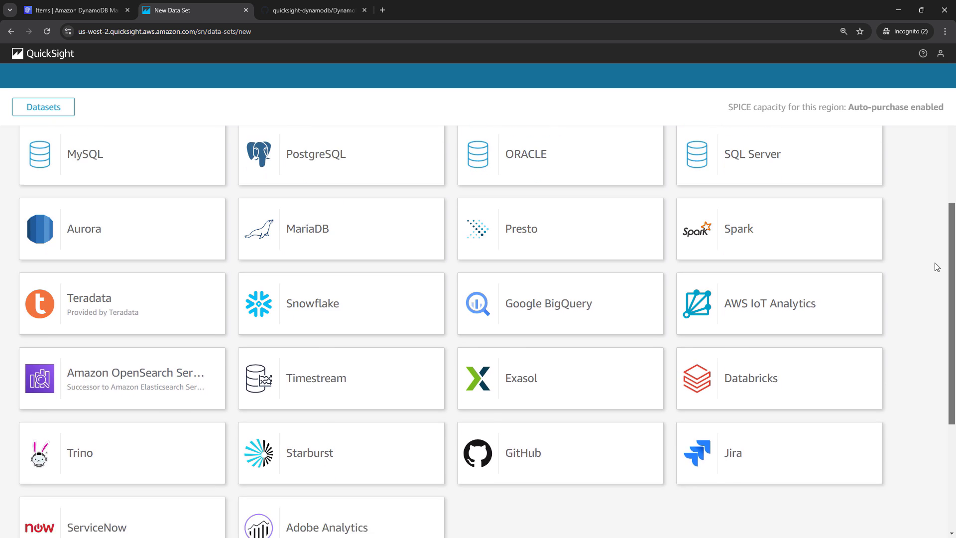
scroll(926, 299, "up", 4)
scroll(929, 206, "up", 3)
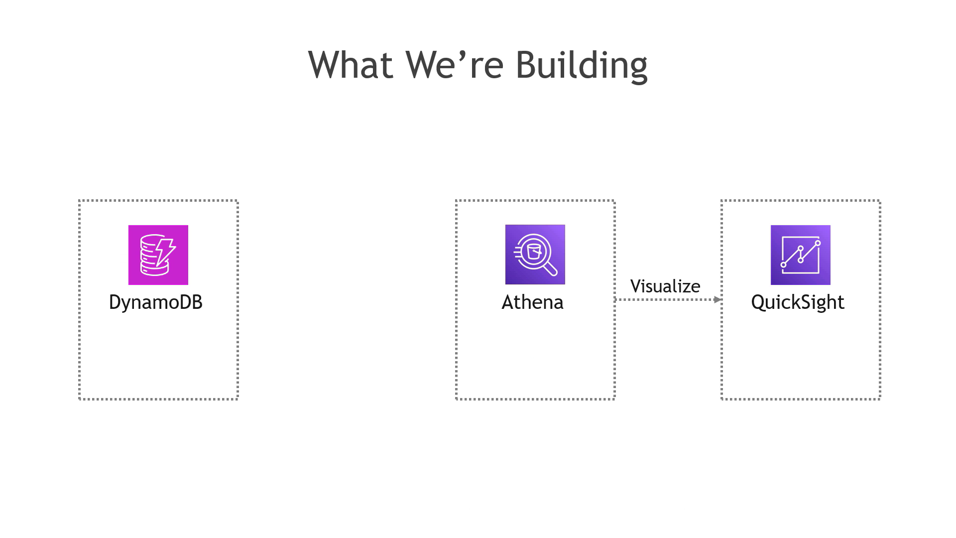
key("Right")
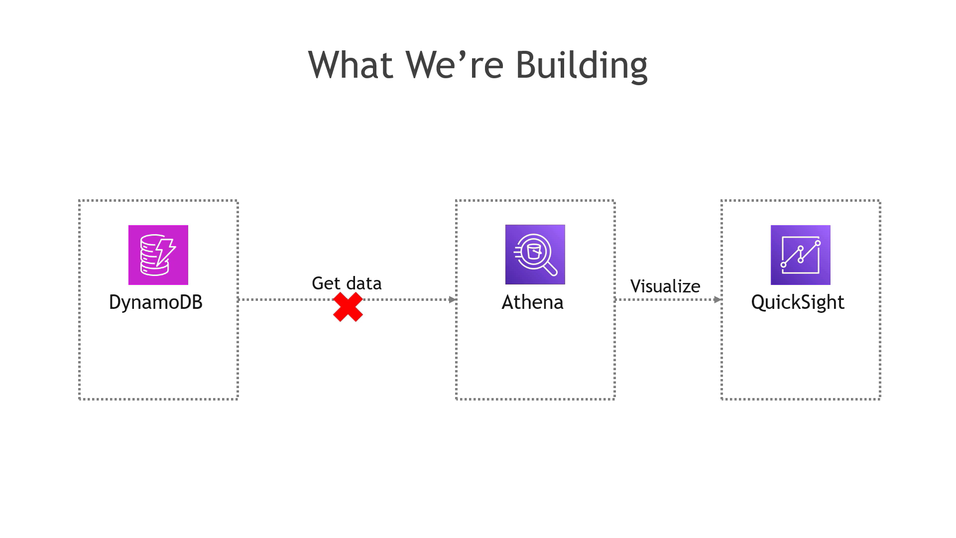
key("Right")
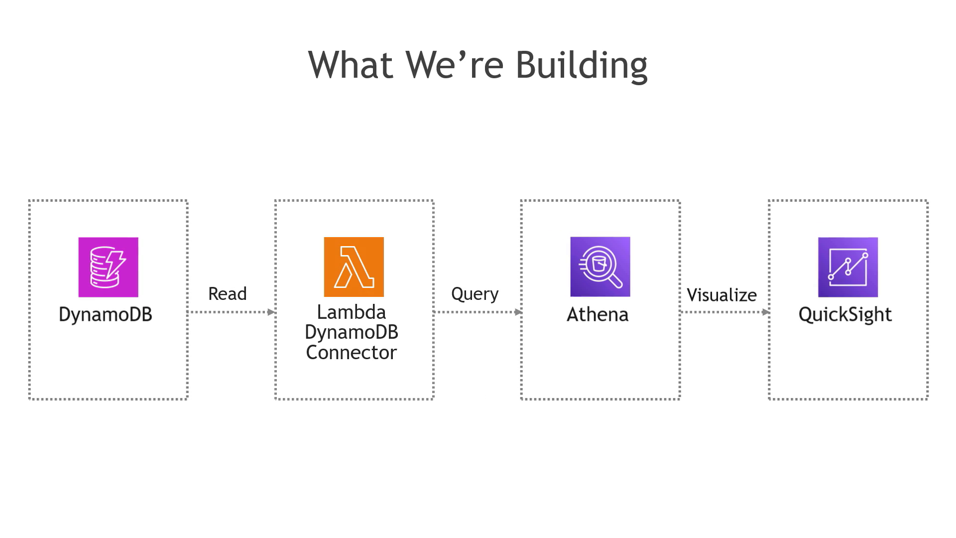
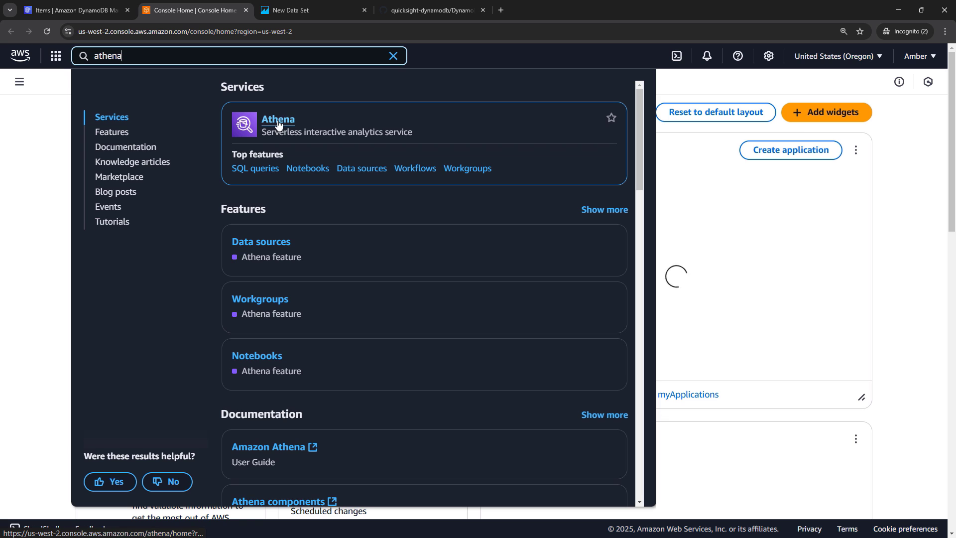
- Open Athena in the AWS console and start creating a data source under its data sources and catalogs
left_click(278, 123)
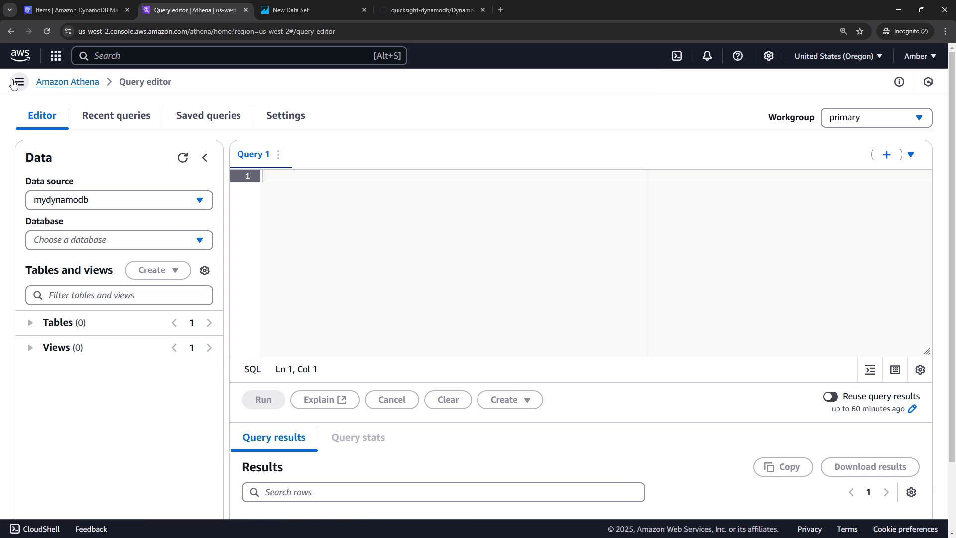
left_click(18, 83)
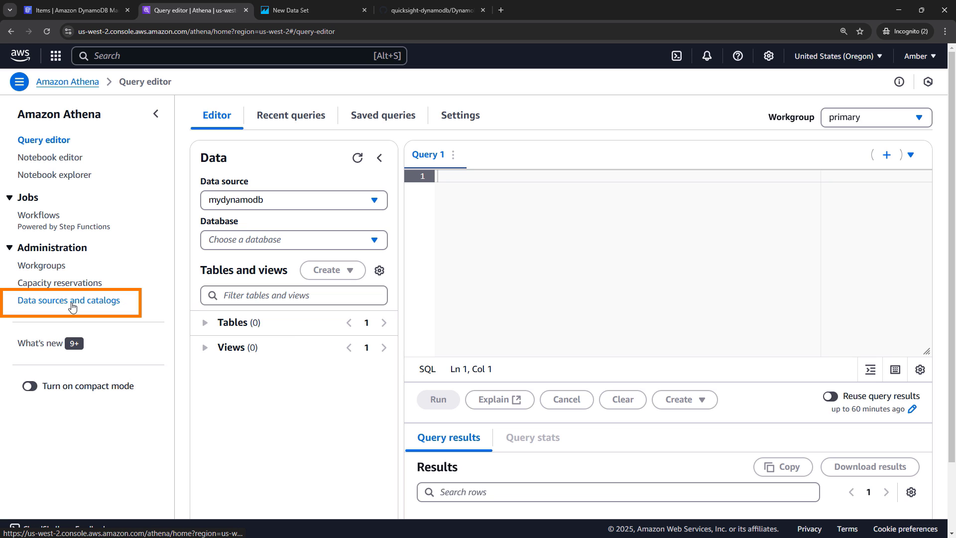
left_click(71, 300)
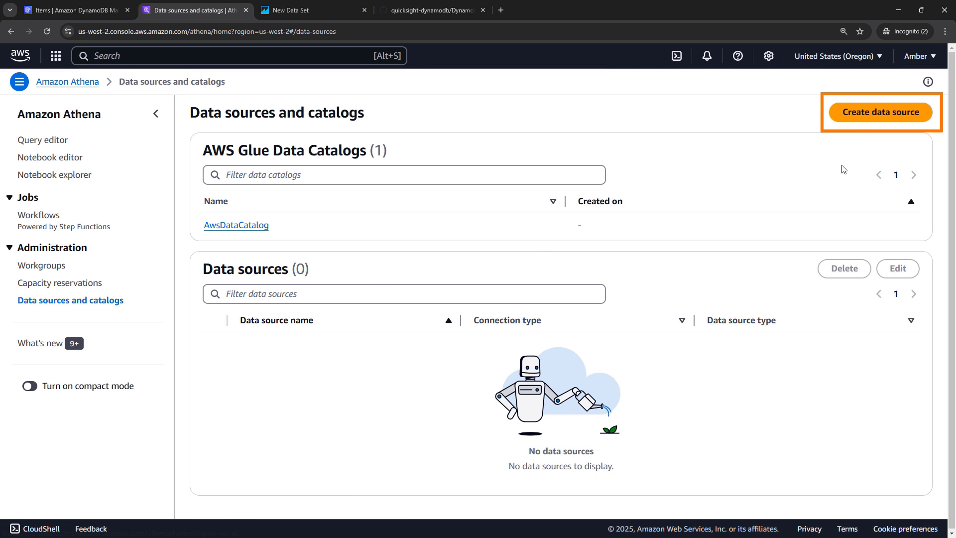
left_click(859, 122)
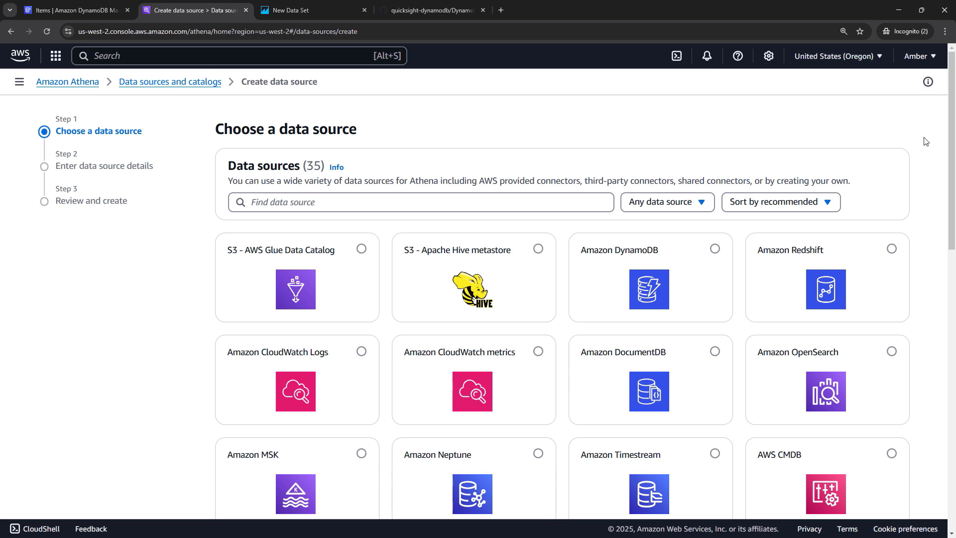
- Choose Amazon DynamoDB as the data source type and continue to the data source details
left_click(716, 251)
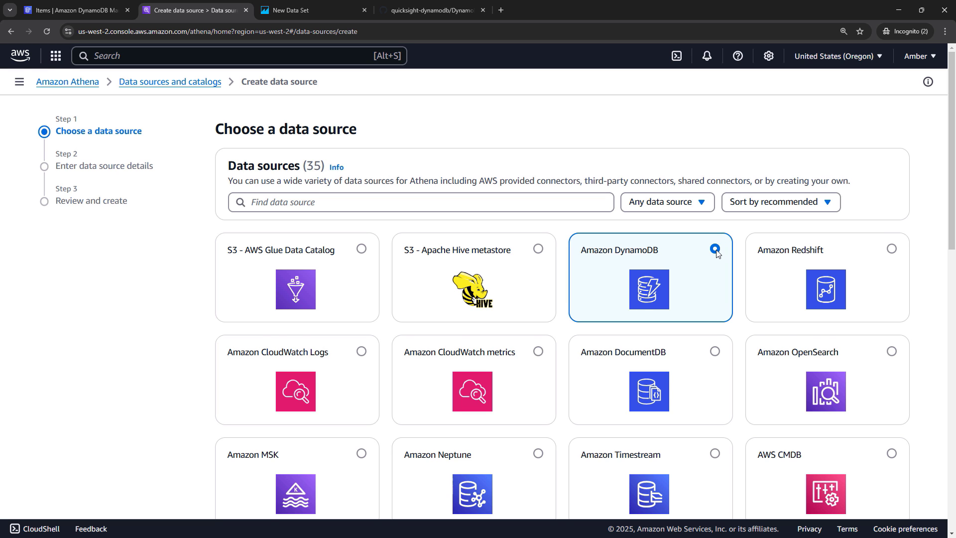
scroll(717, 254, "down", 12)
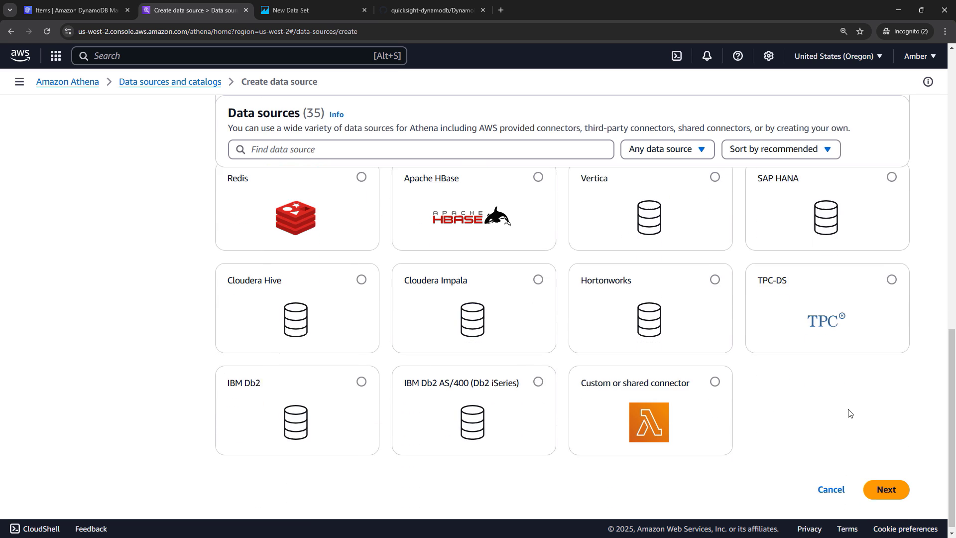
left_click(884, 491)
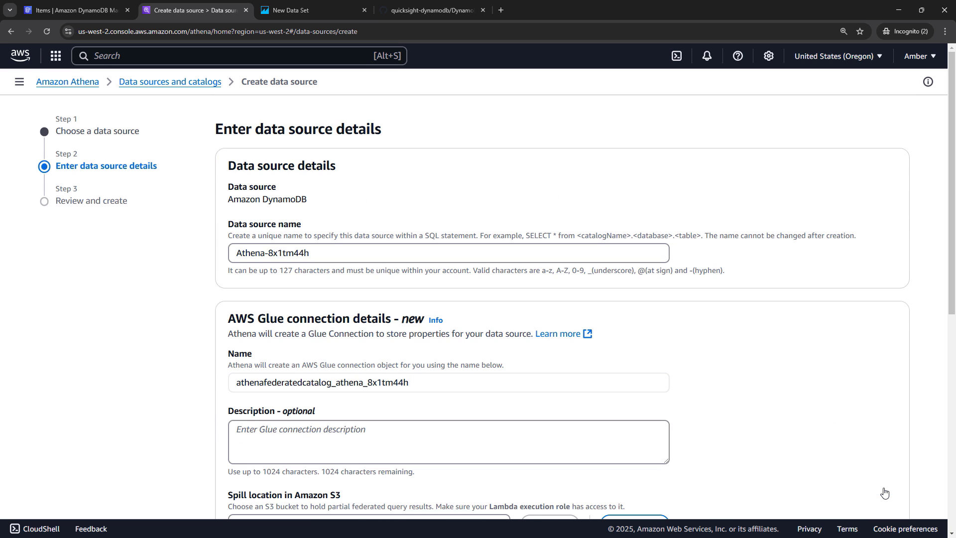
- Name the data source mydynamodb and review the AWS Glue connection details, keeping the generated connection name
left_click_drag(323, 253, 204, 251)
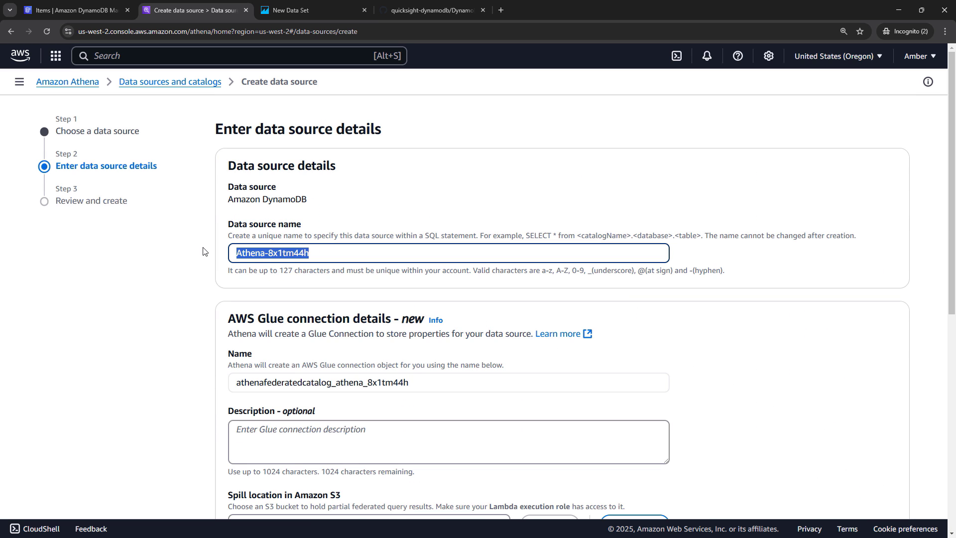
type("mydynamodb")
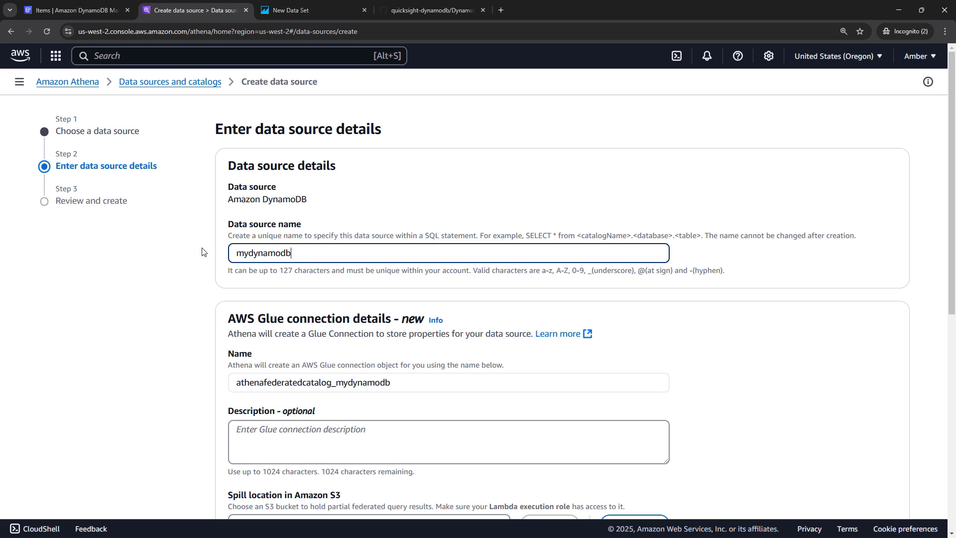
left_click_drag(228, 319, 283, 320)
scroll(185, 342, "down", 3)
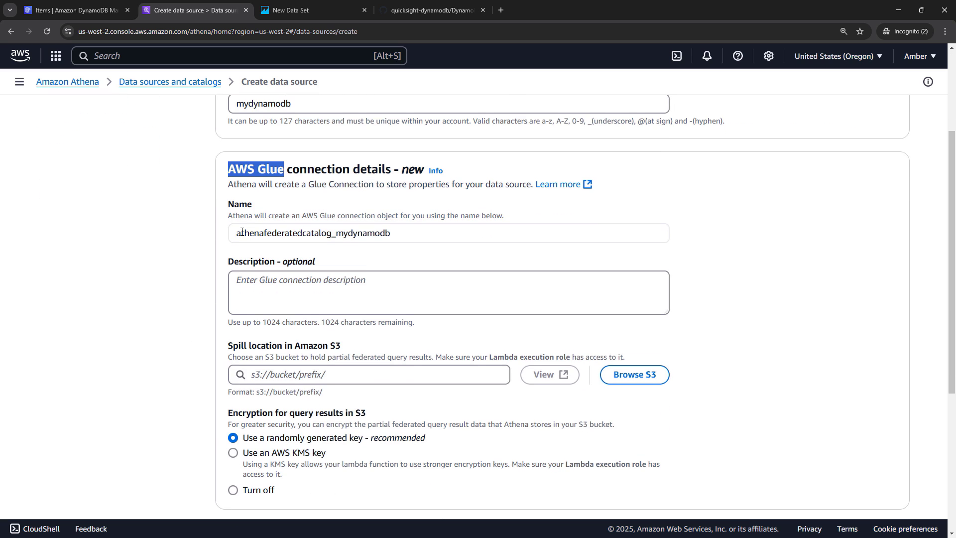
left_click(238, 231)
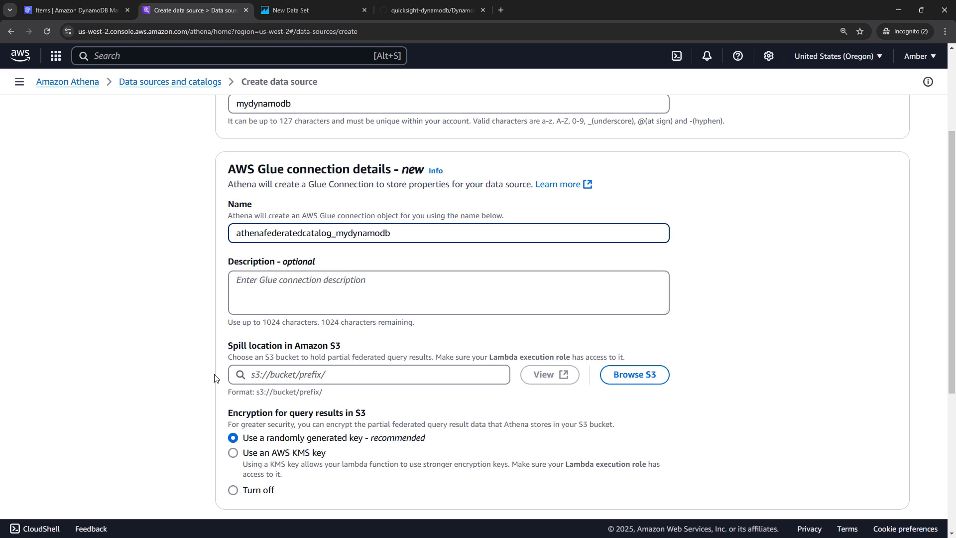
- Open the AWS console home in a separate browser tab and go to the S3 bucket list
right_click(21, 61)
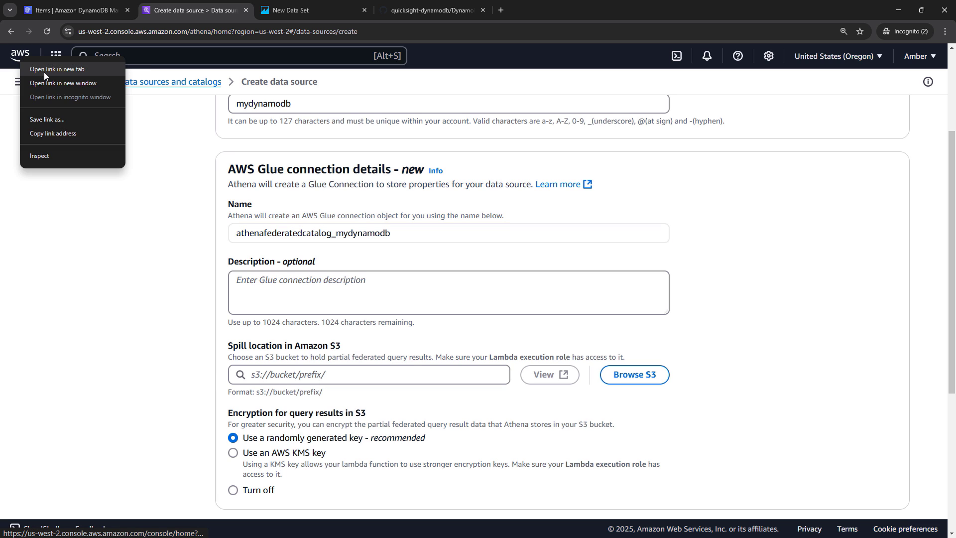
left_click(44, 71)
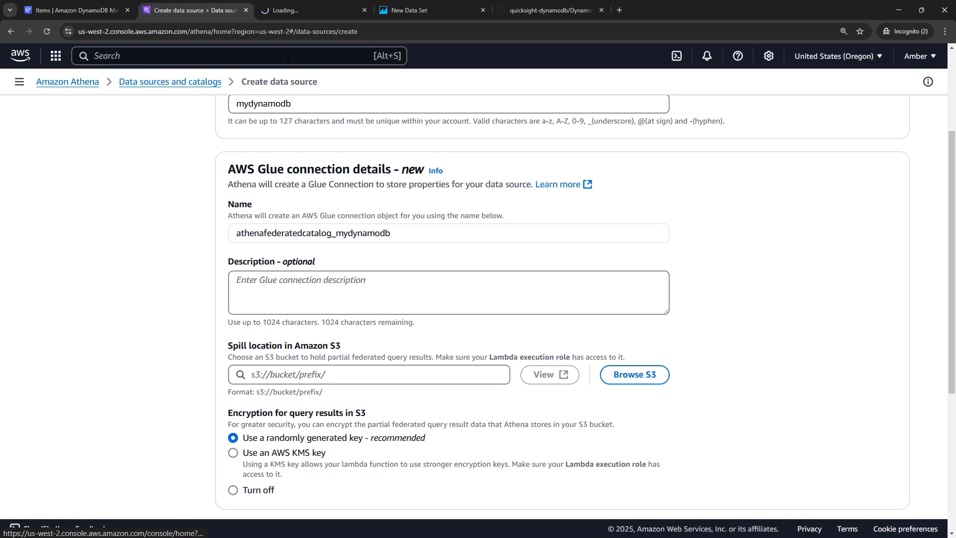
left_click(286, 7)
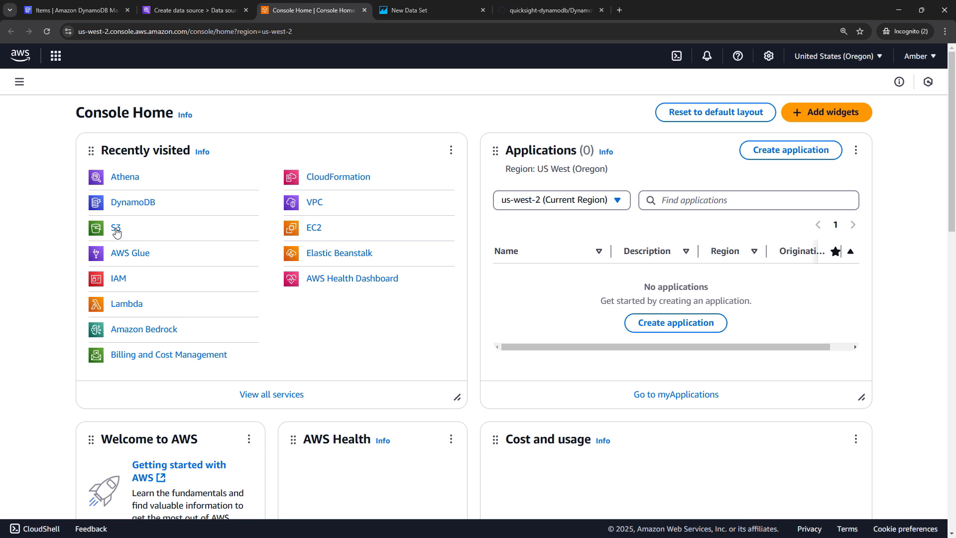
left_click(116, 229)
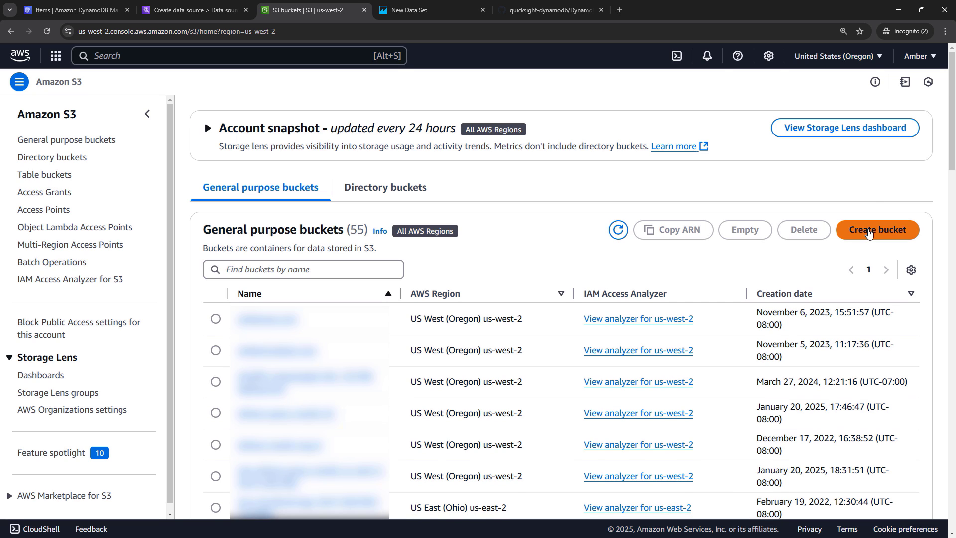
- Create a general purpose S3 bucket named athena-spill-location-ttt with the default settings and return to the Athena data source details
left_click(869, 233)
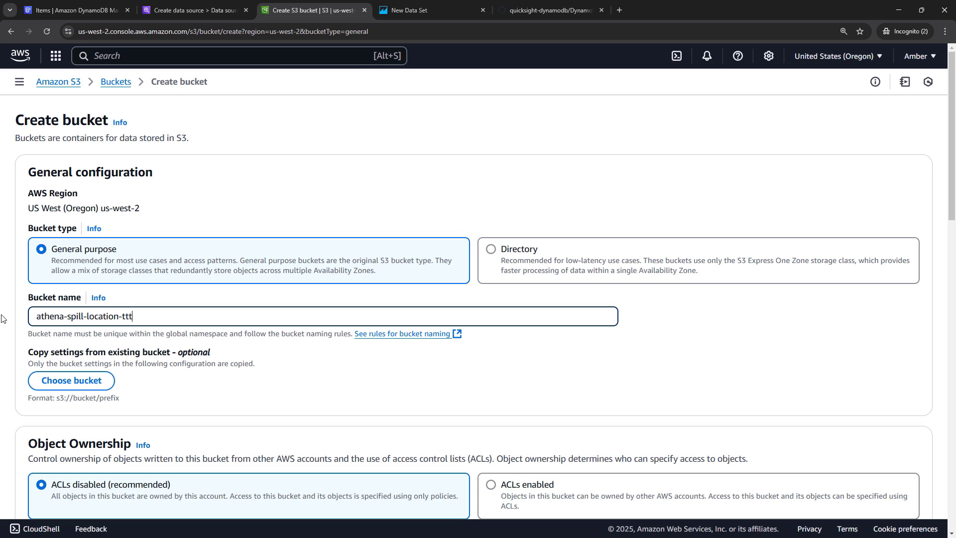
scroll(379, 362, "down", 12)
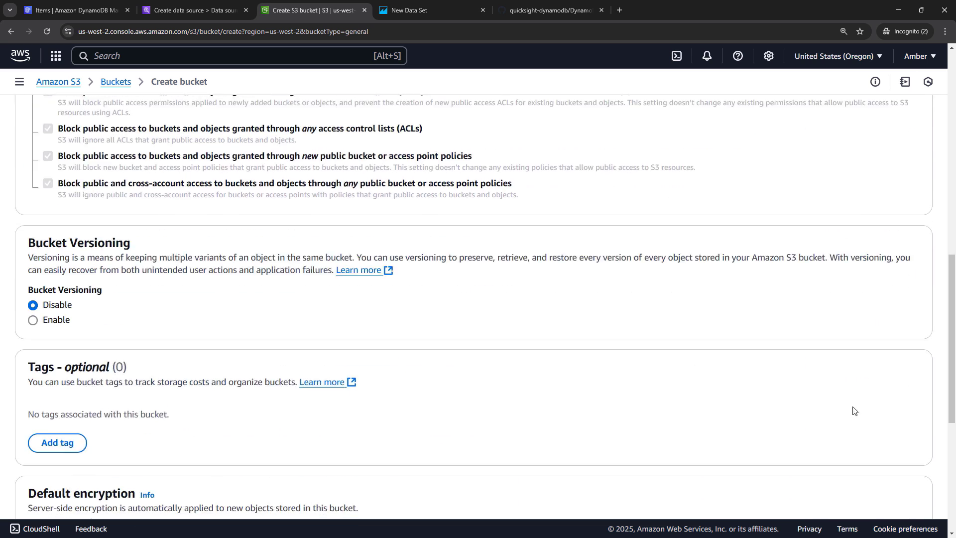
scroll(852, 411, "down", 6)
left_click(880, 485)
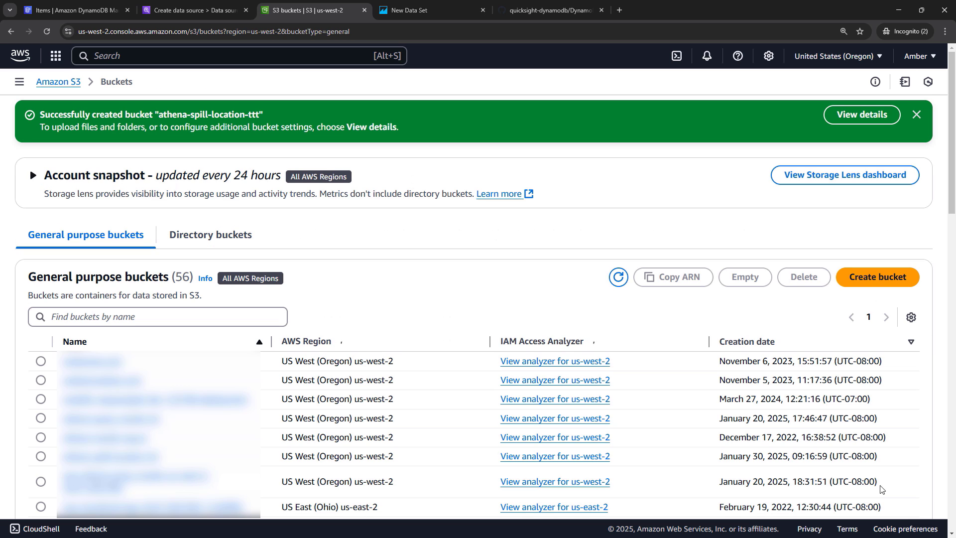
left_click(154, 10)
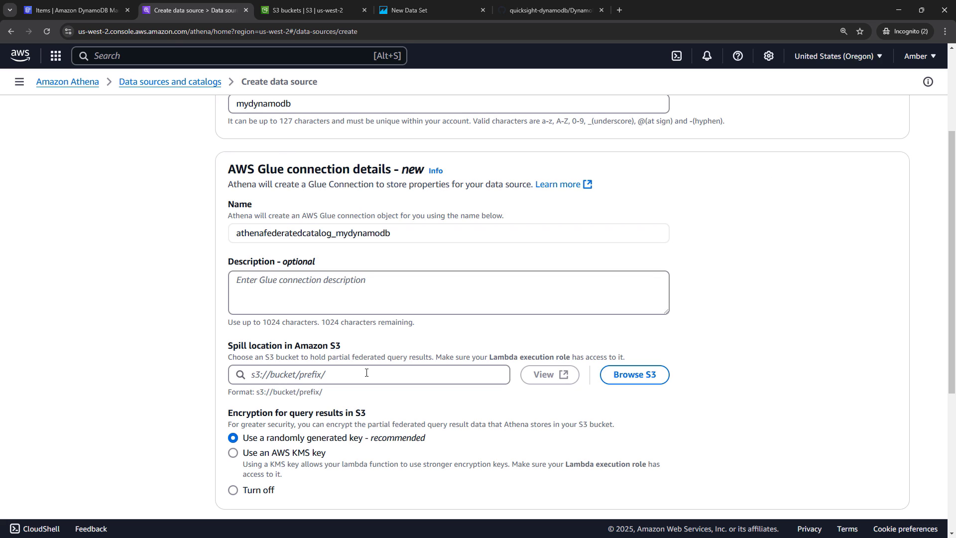
- Set the S3 spill location to the athena-spill-location-ttt bucket, keep the default encryption and new execution role, and continue to the review
left_click(626, 382)
left_click(62, 344)
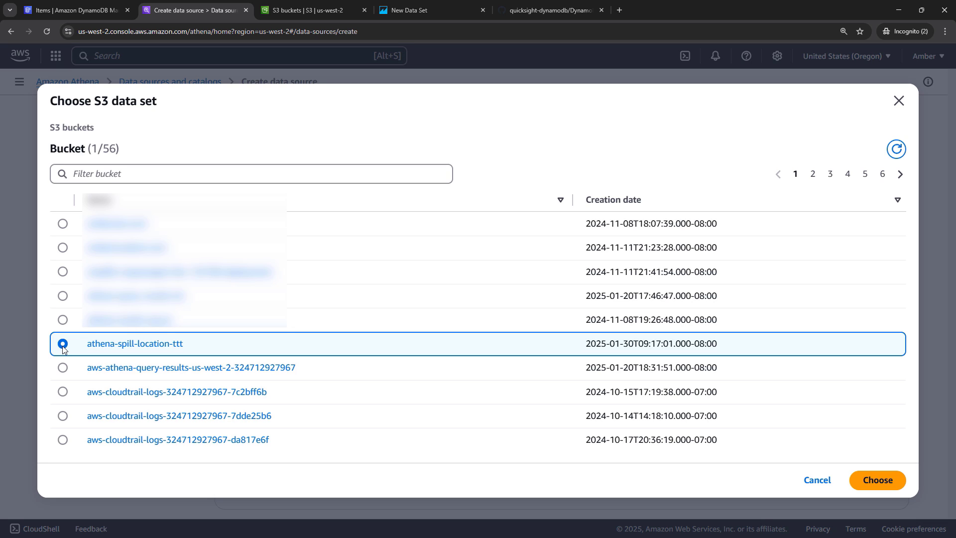
left_click(877, 480)
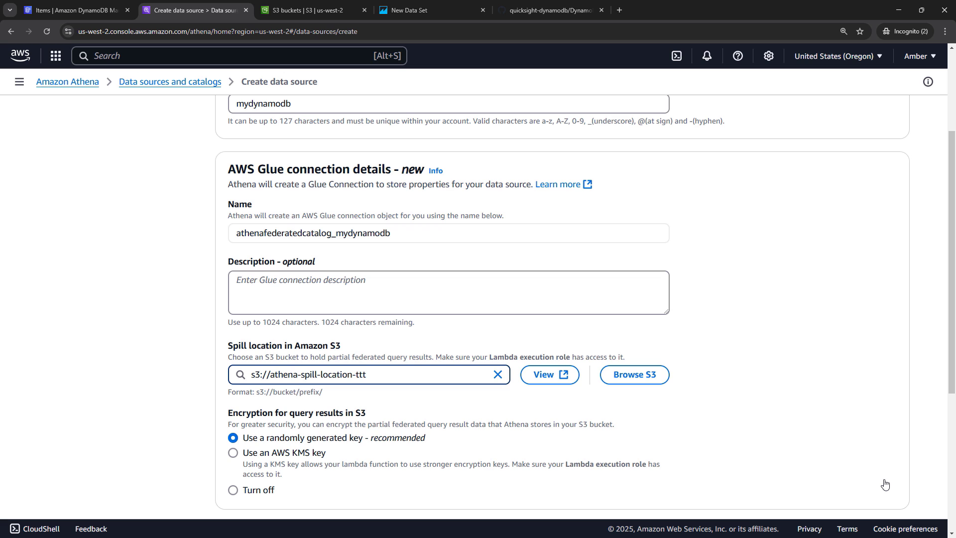
scroll(871, 438, "down", 5)
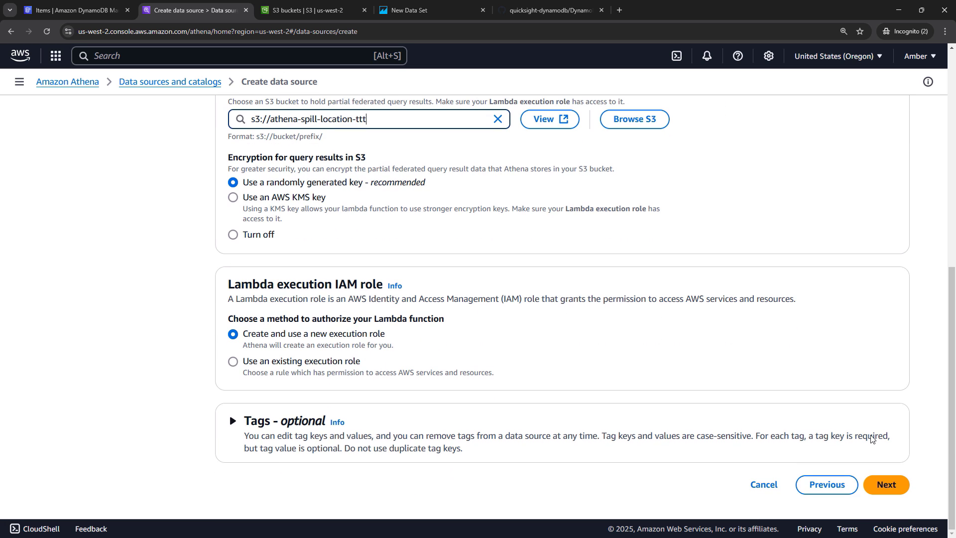
left_click(886, 485)
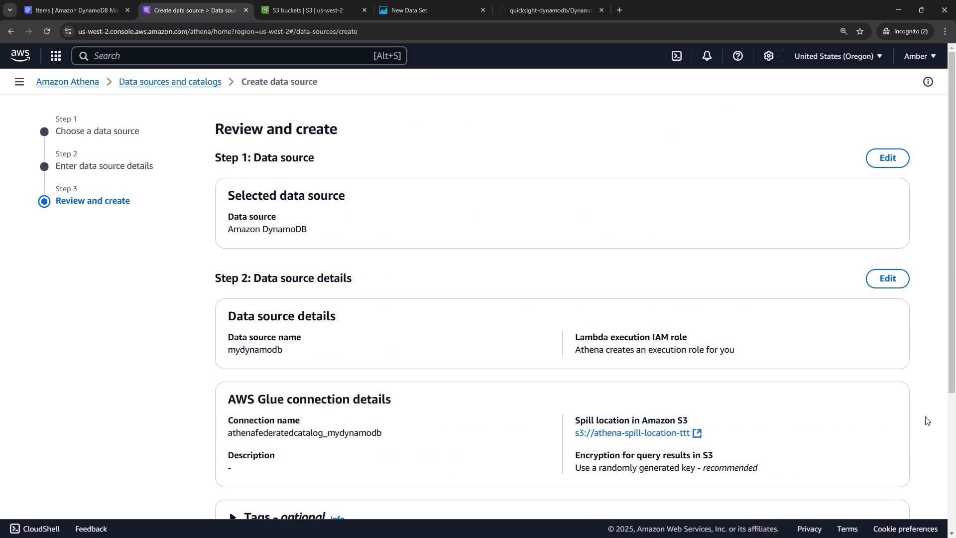
- Acknowledge that Athena will create resources on your behalf and create the mydynamodb data source
scroll(927, 419, "down", 4)
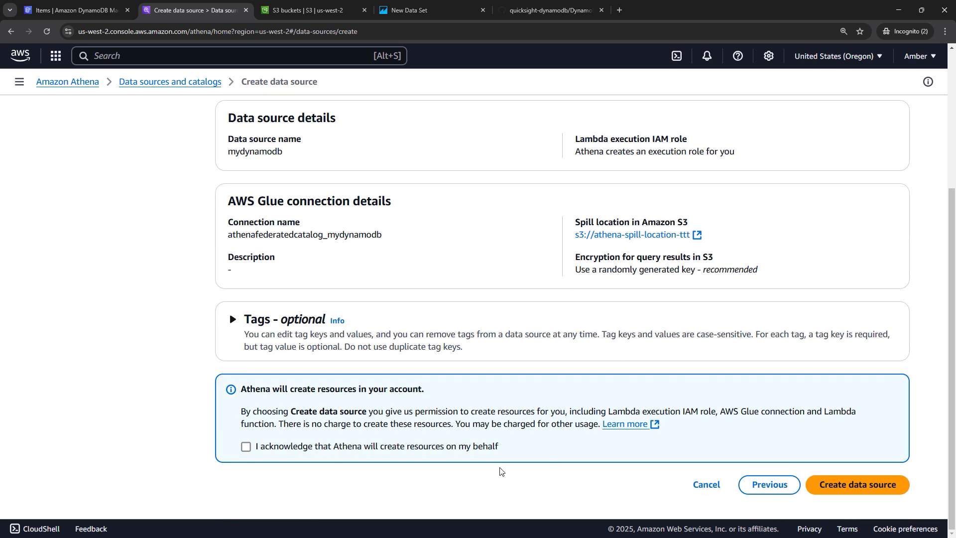
left_click(245, 448)
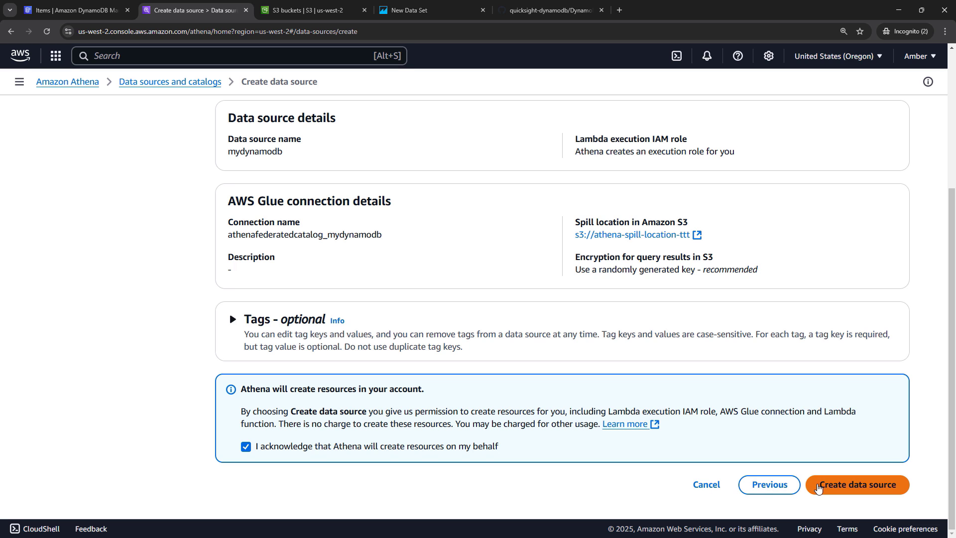
left_click(818, 488)
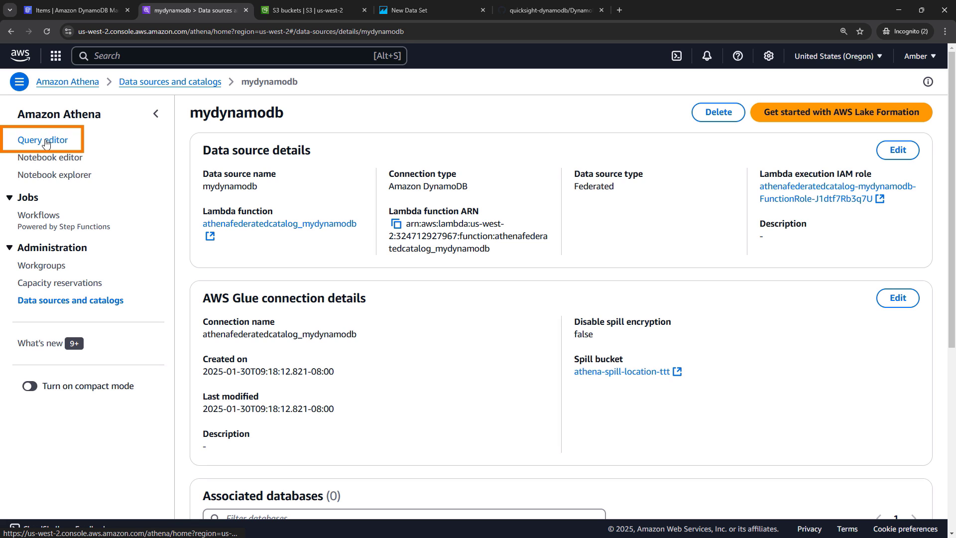
- Go to the Athena query editor and select mydynamodb as the data source
left_click(46, 143)
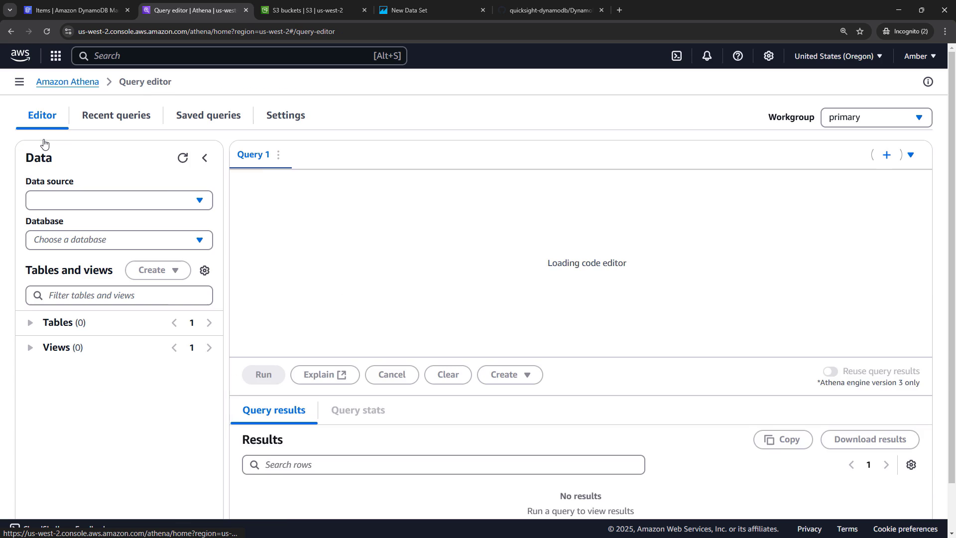
left_click(199, 202)
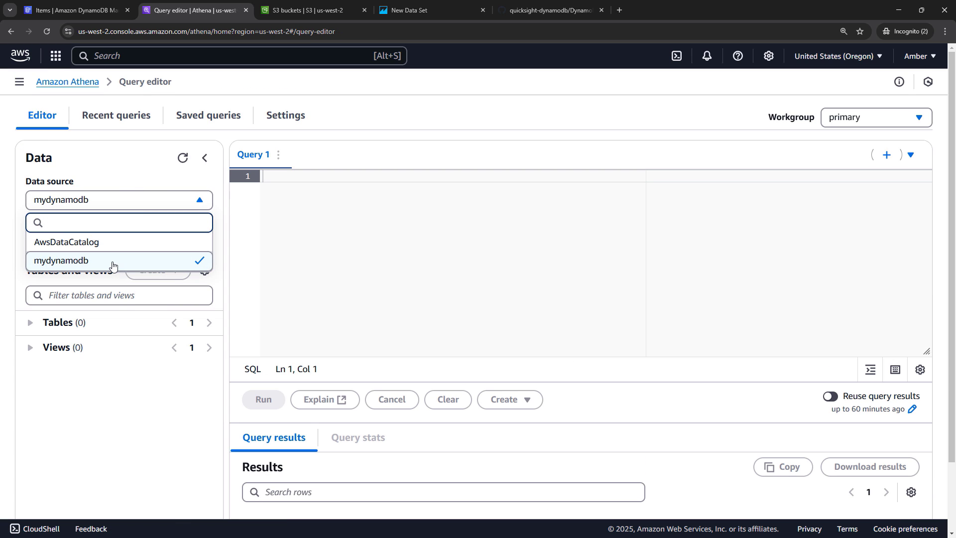
left_click(113, 263)
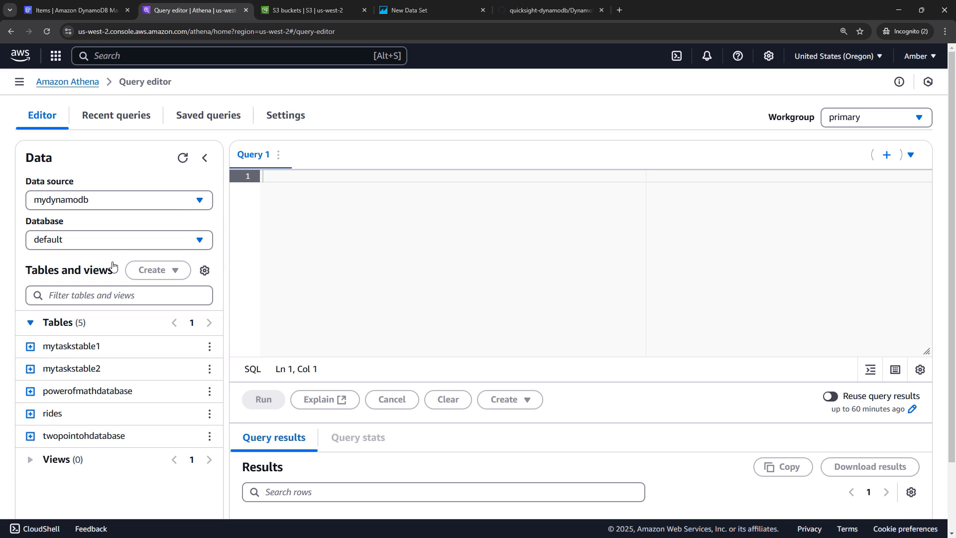
- Write the query SELECT * FROM mytaskstable2, completing the table name from the suggestions
left_click(87, 374)
left_click(283, 173)
type("SELECT *")
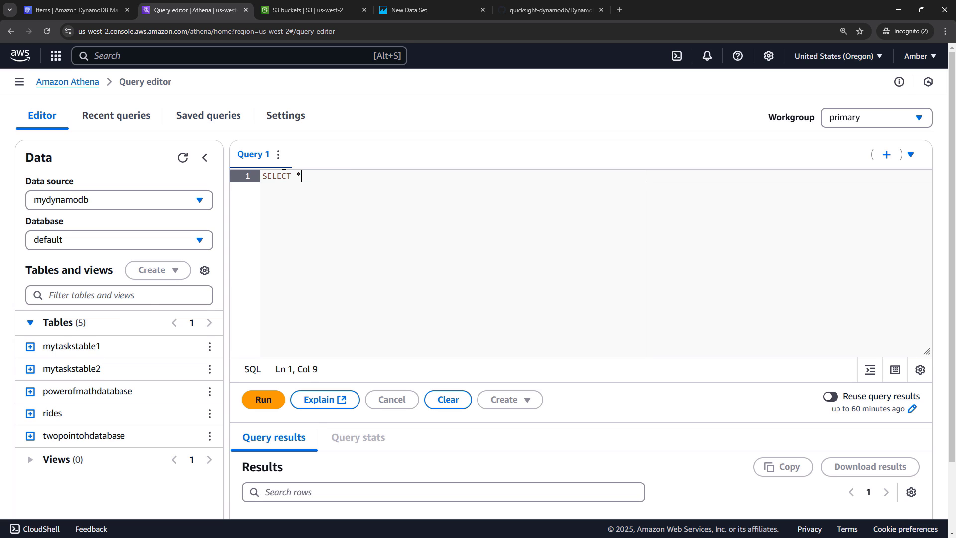
key("Return")
type("FROM")
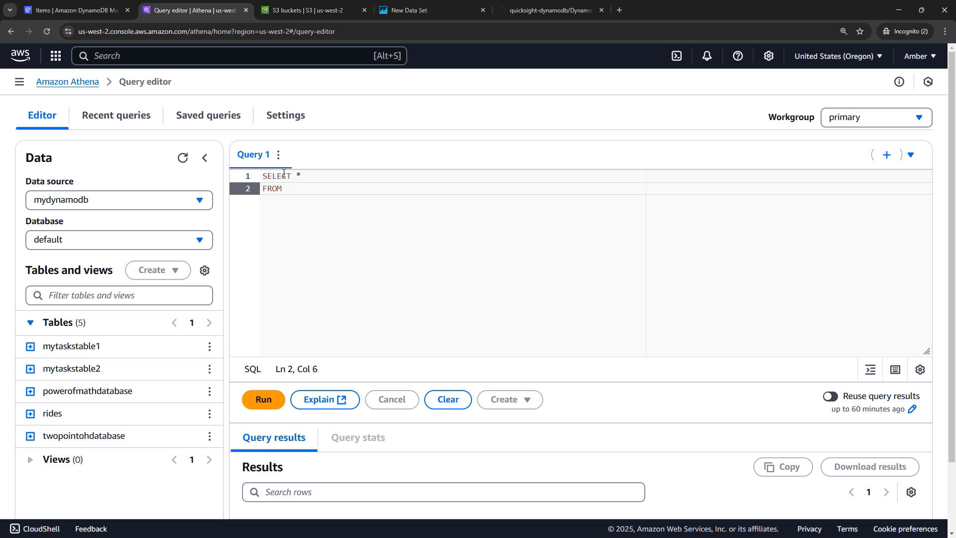
type("mytasks")
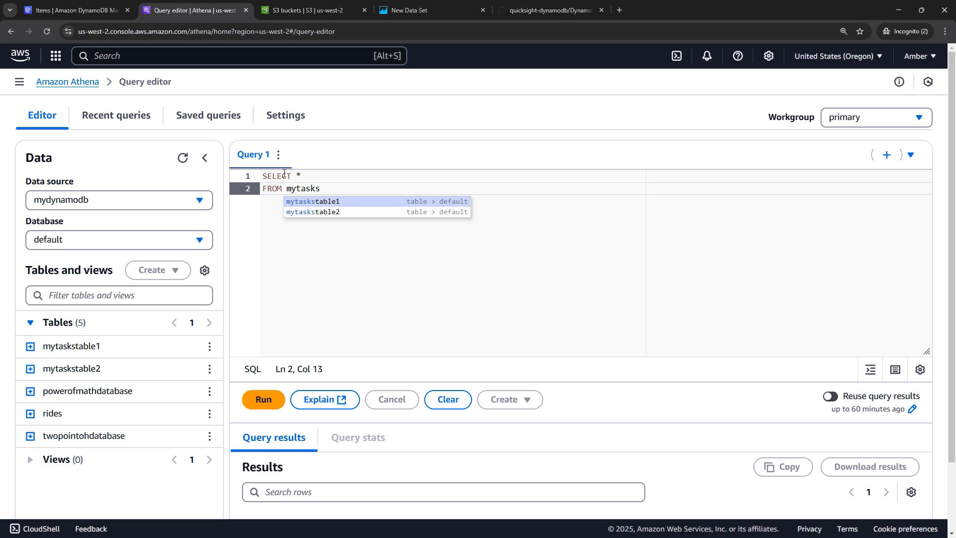
key("Down")
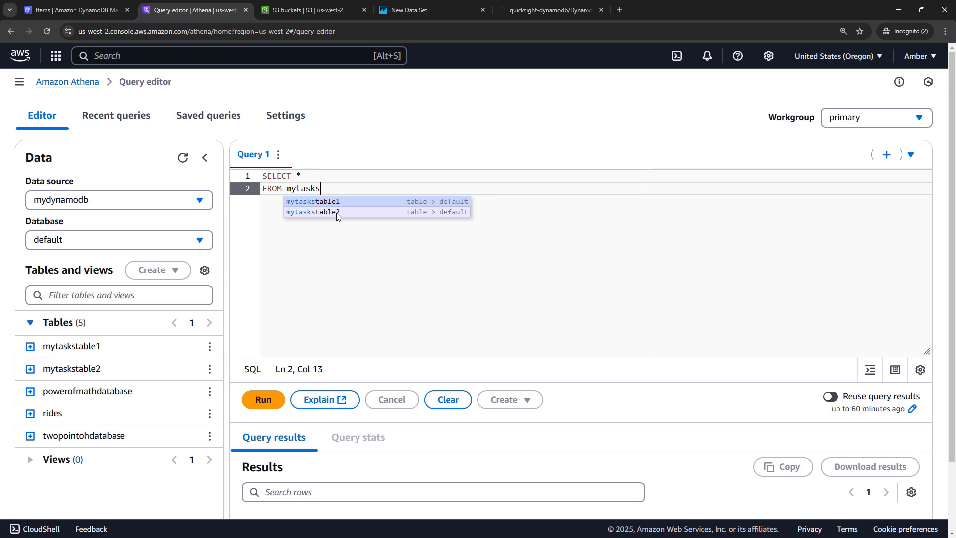
key("Return")
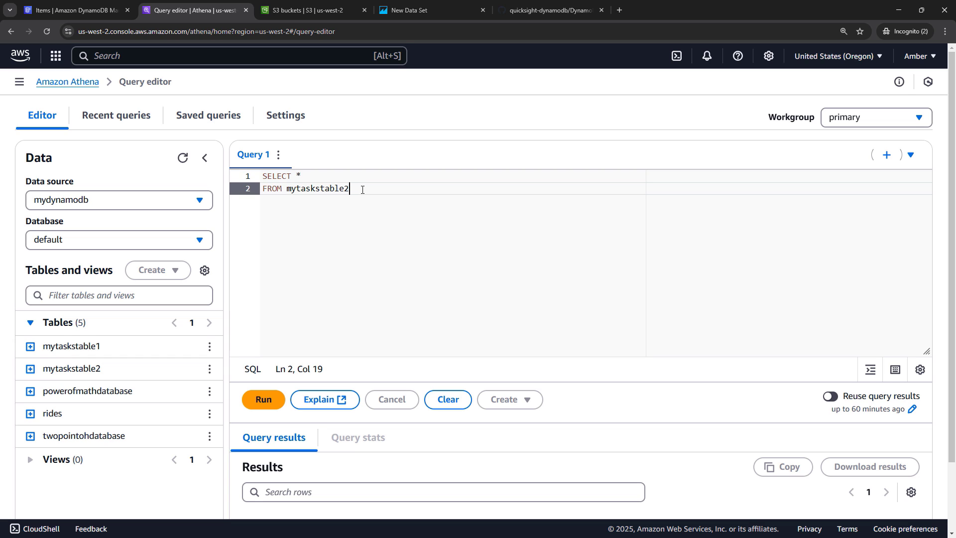
scroll(600, 439, "down", 3)
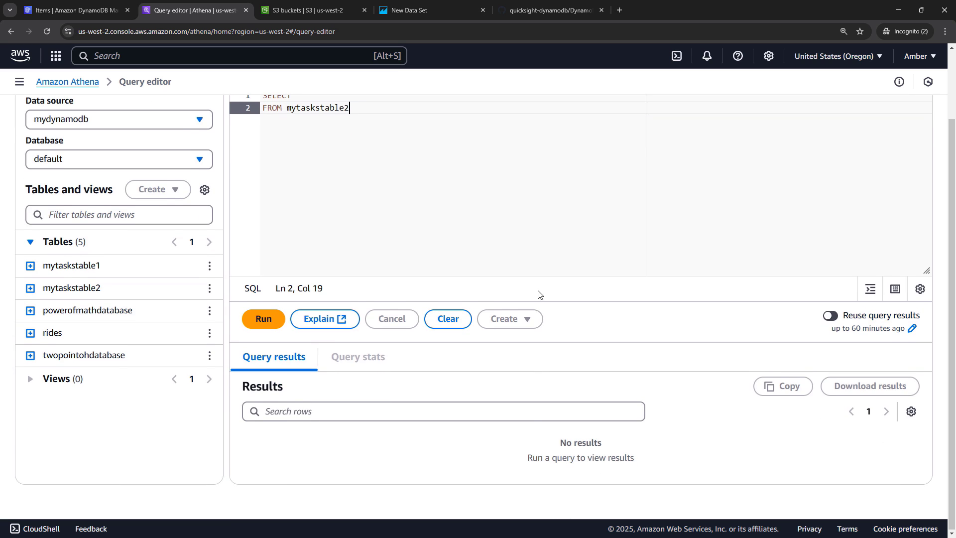
scroll(538, 294, "up", 3)
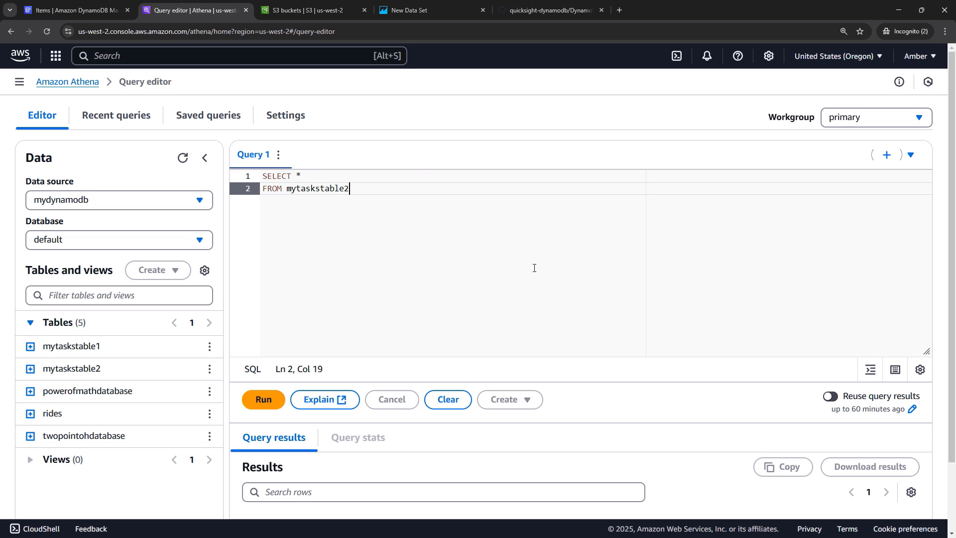
- Open the query editor settings in a separate browser tab and check the query result location
right_click(290, 116)
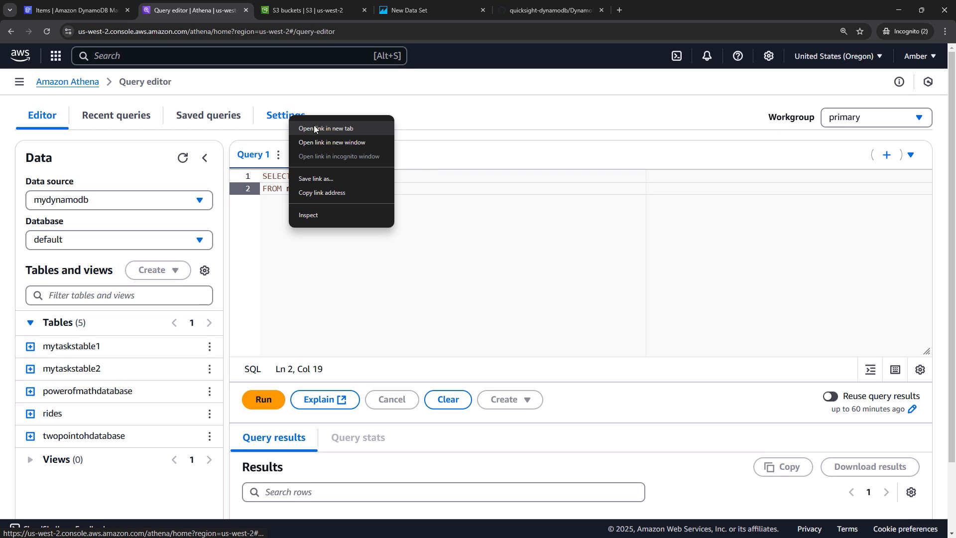
left_click(314, 129)
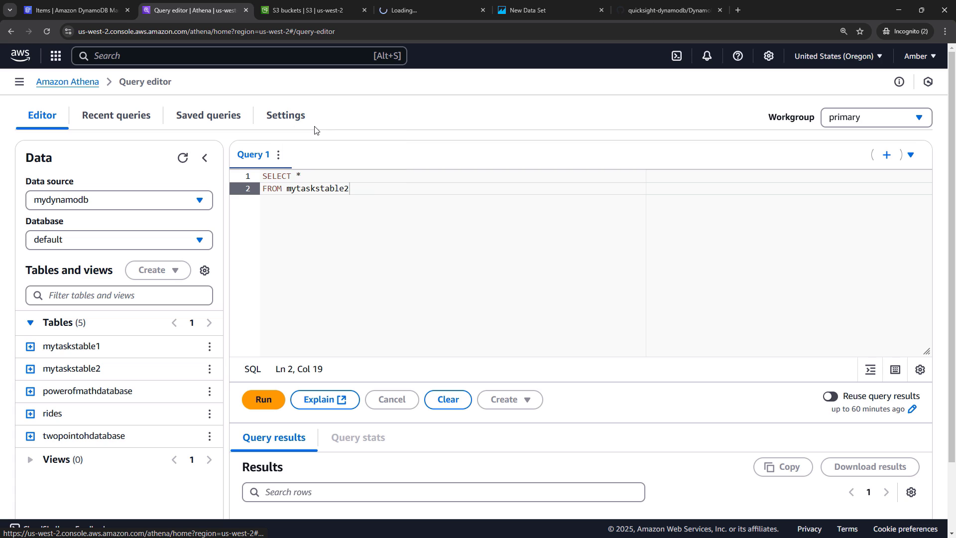
left_click(393, 7)
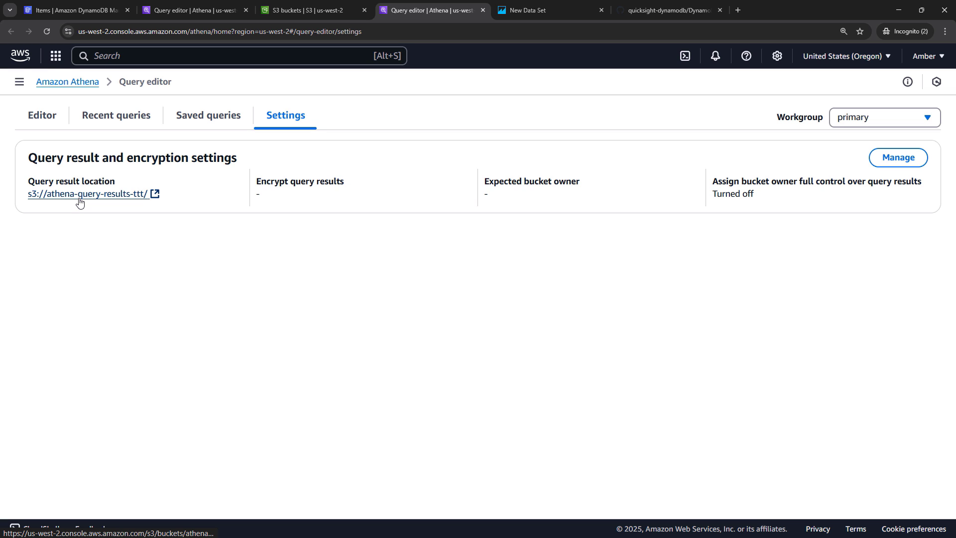
- Return to the query on mytaskstable2, run it and view its result rows
left_click(163, 11)
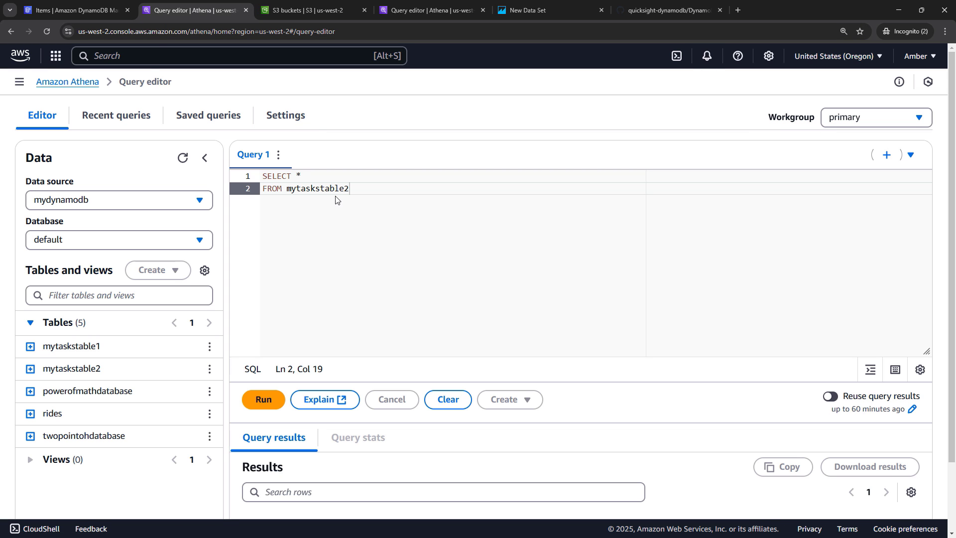
left_click(260, 405)
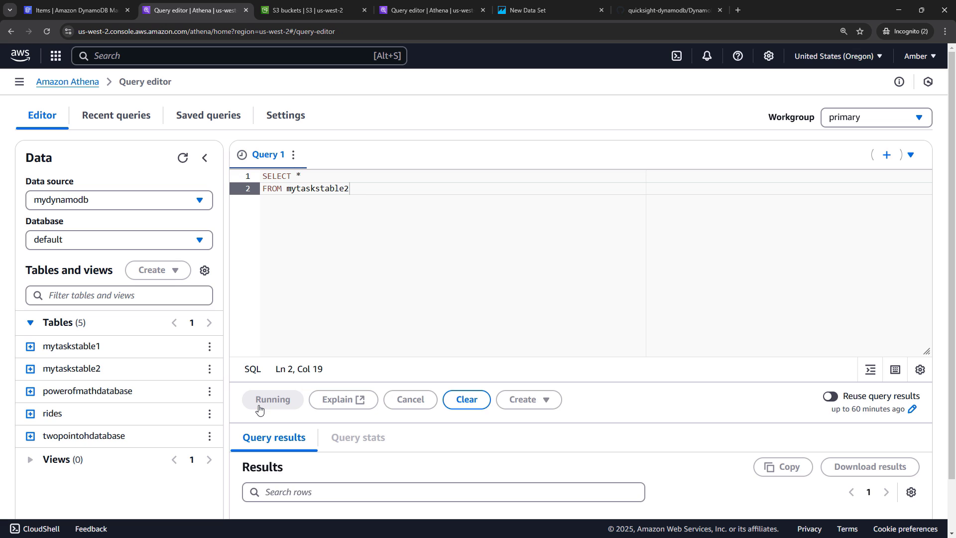
scroll(244, 433, "down", 6)
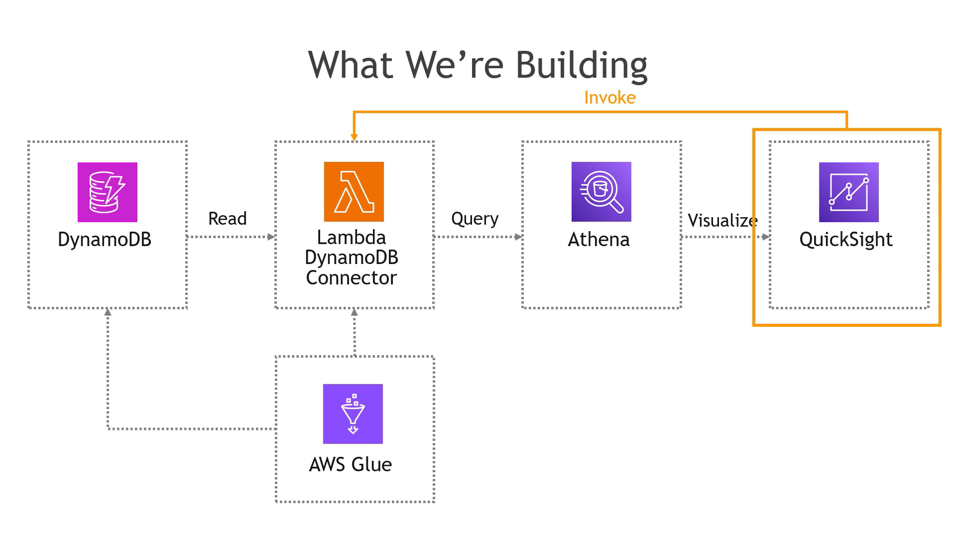
key("Right")
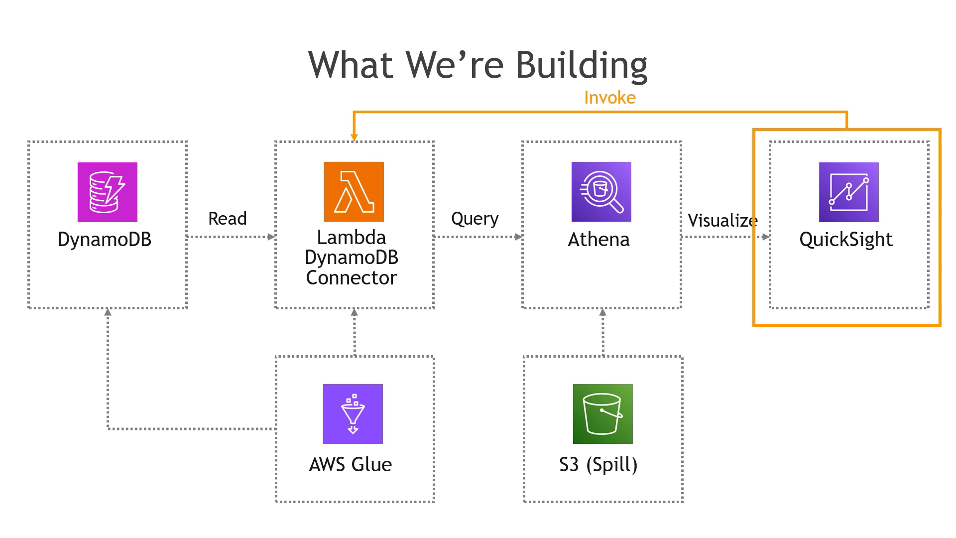
key("Right")
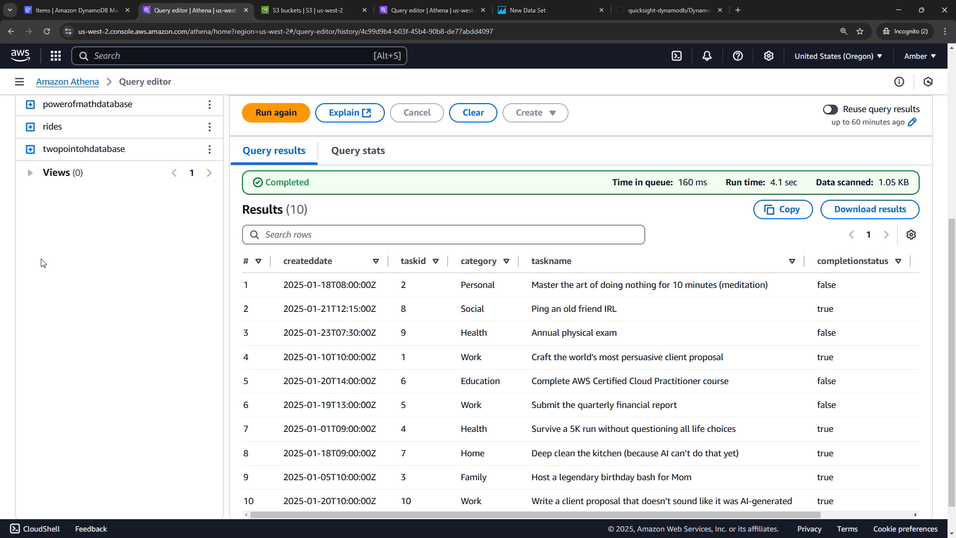
- Open the AWS console home in a separate browser tab and go to the list of IAM roles
right_click(20, 58)
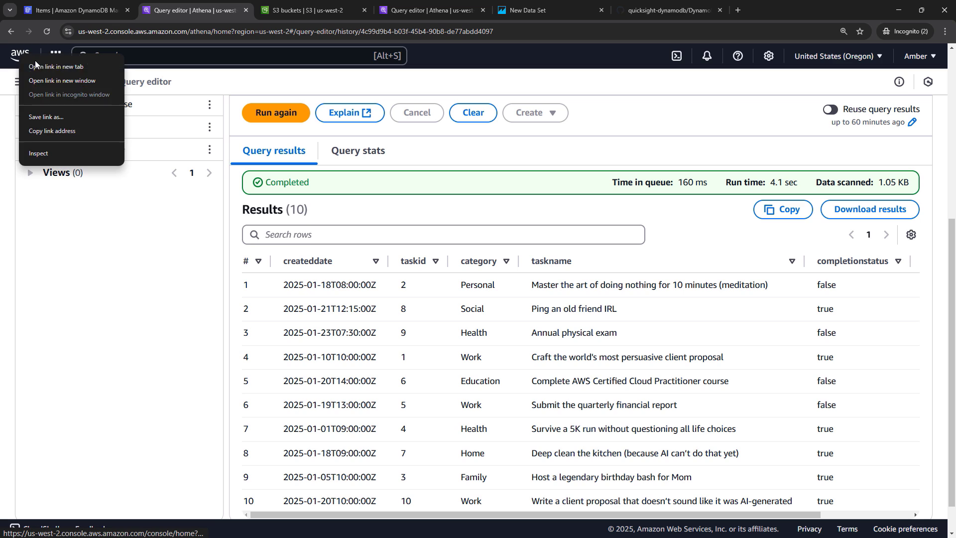
left_click(37, 66)
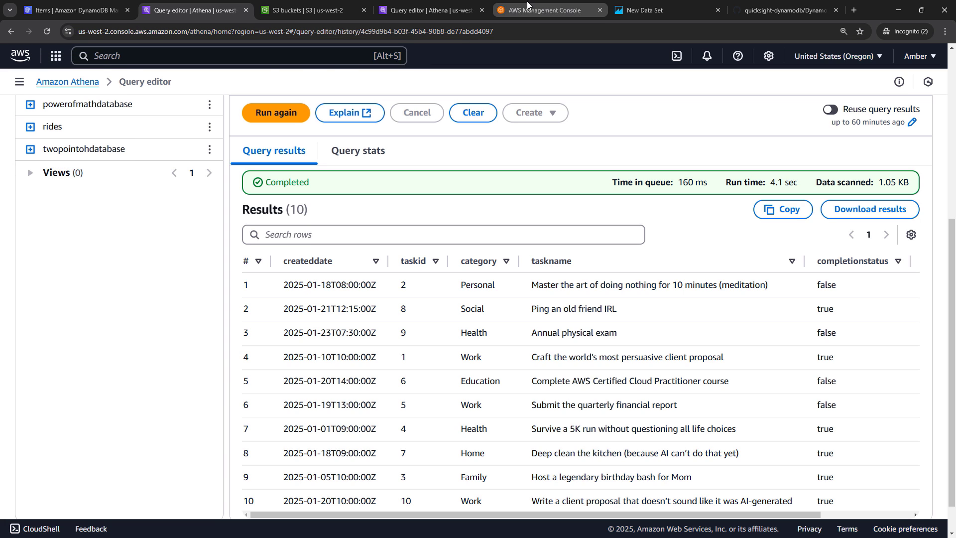
left_click(526, 8)
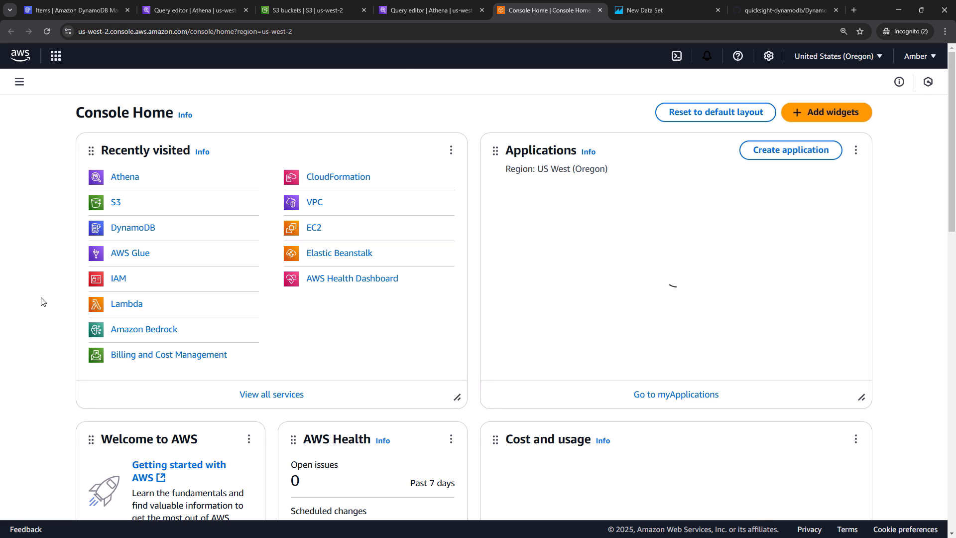
left_click(119, 283)
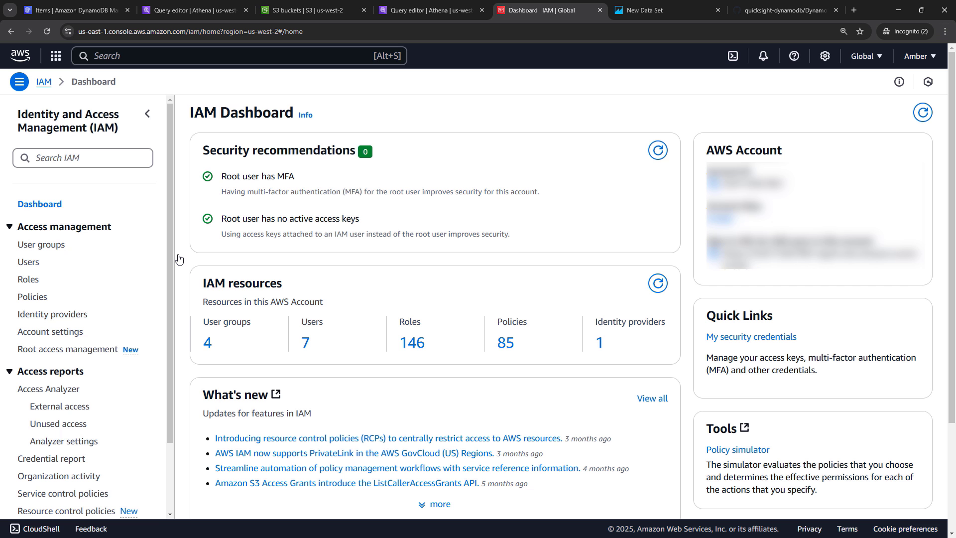
left_click(29, 281)
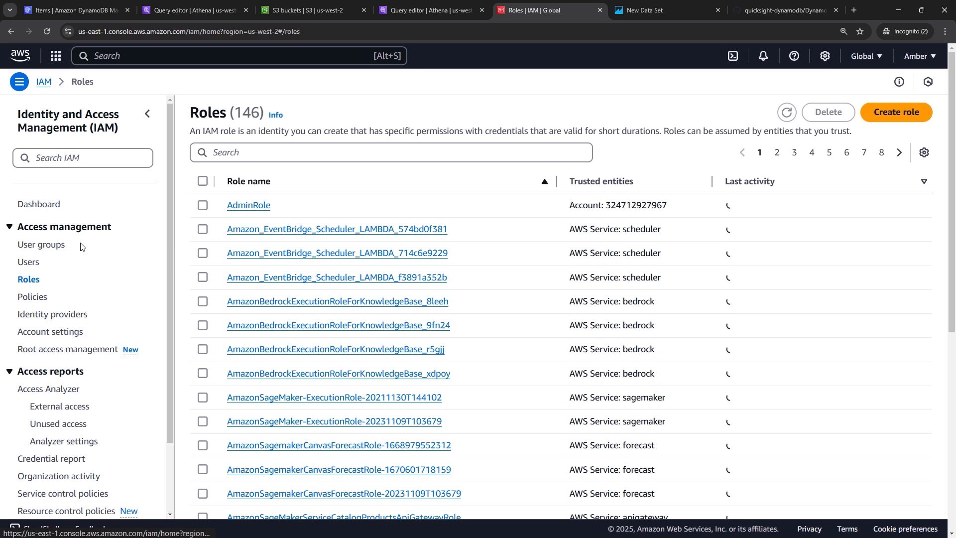
- Search the IAM roles for quicksight and open aws-quicksight-service-role-v0
left_click(252, 153)
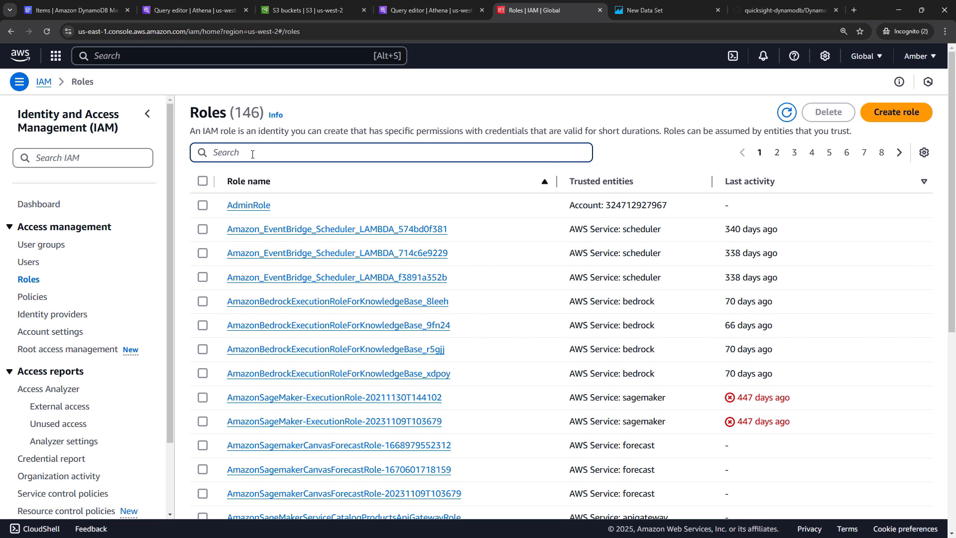
type("quicksight")
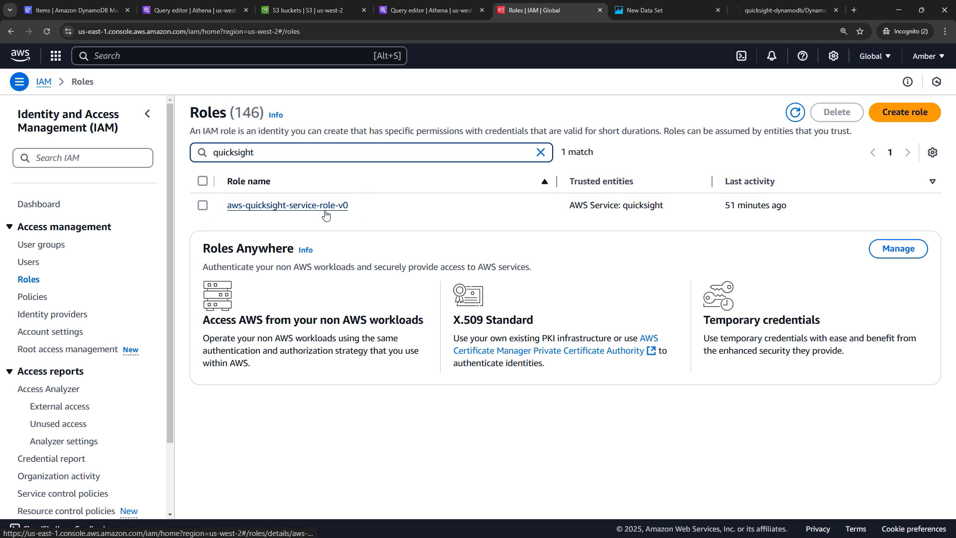
left_click(250, 207)
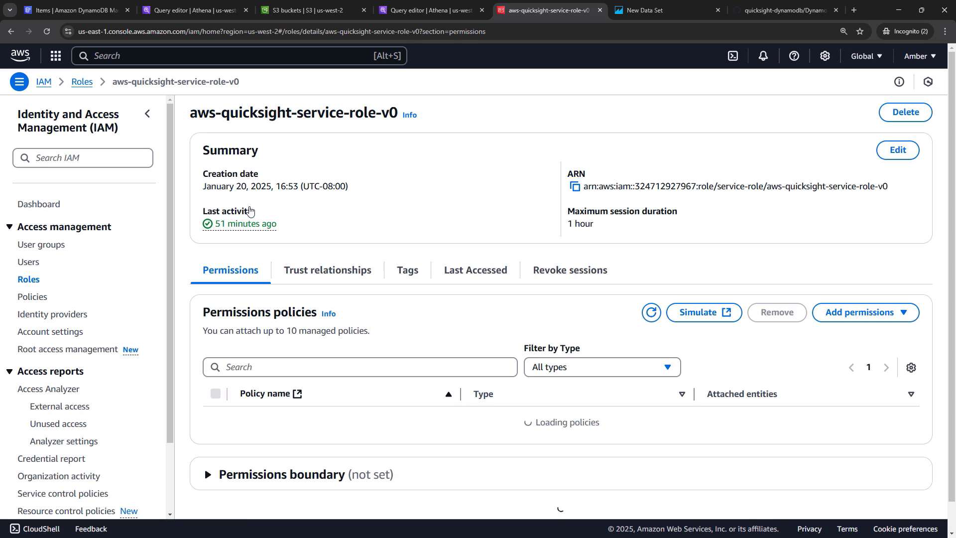
- Start a new inline policy for aws-quicksight-service-role-v0 and show its policy editor as JSON
scroll(185, 331, "down", 2)
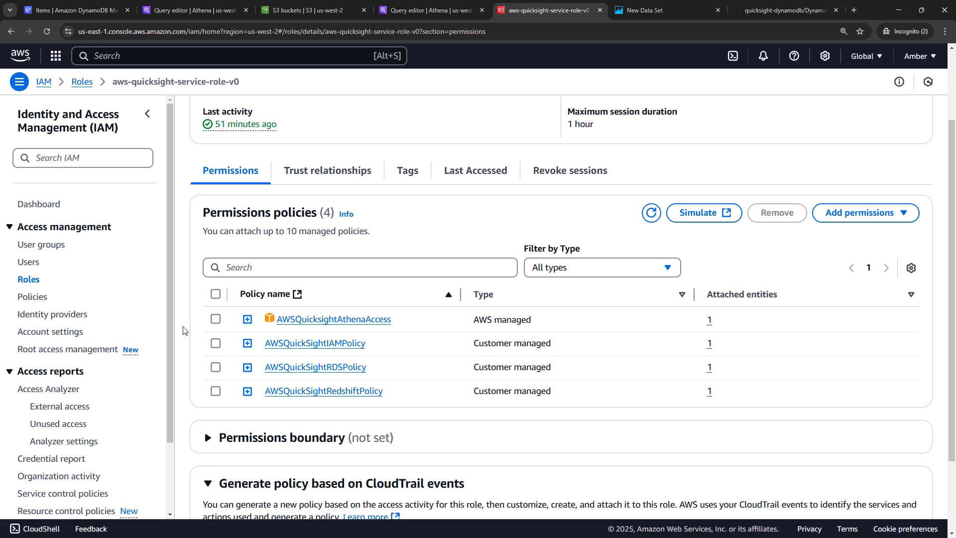
left_click(879, 222)
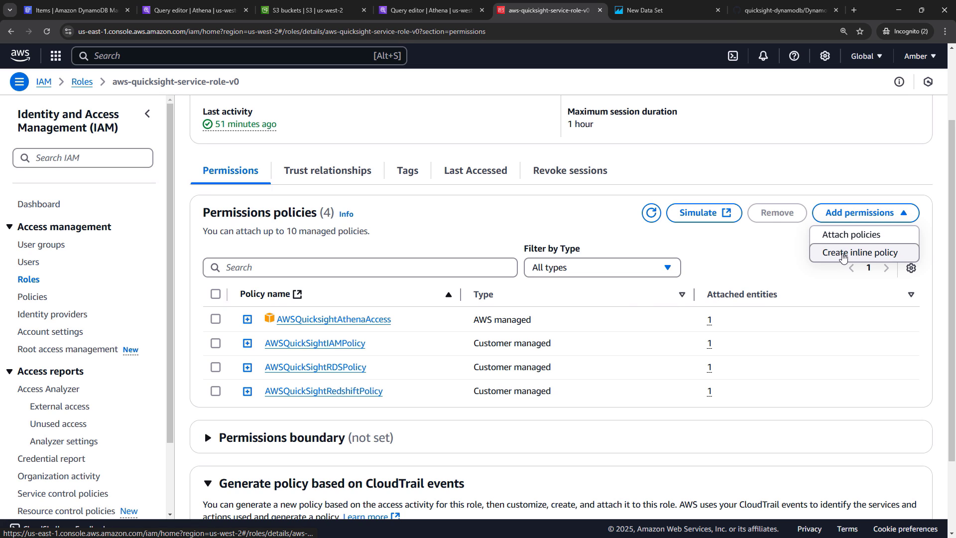
left_click(836, 253)
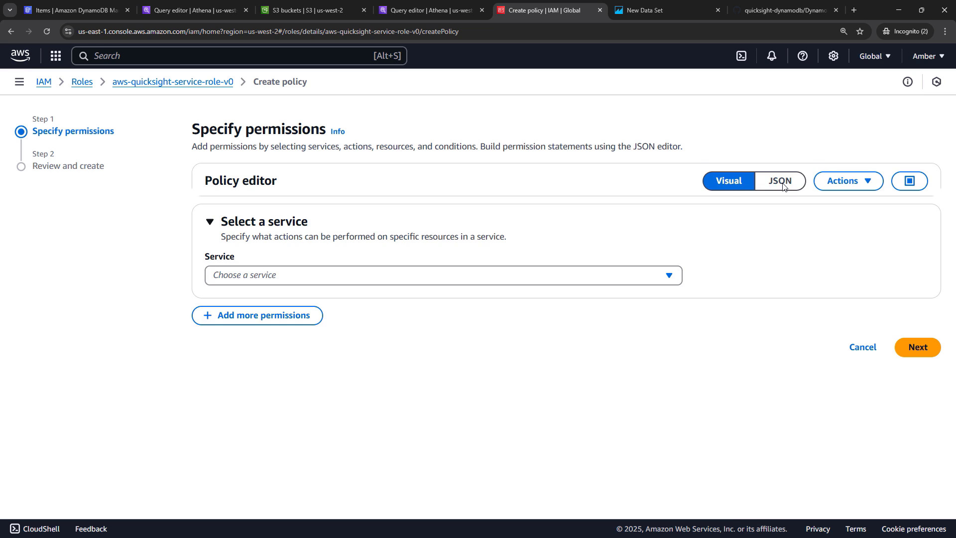
left_click(780, 182)
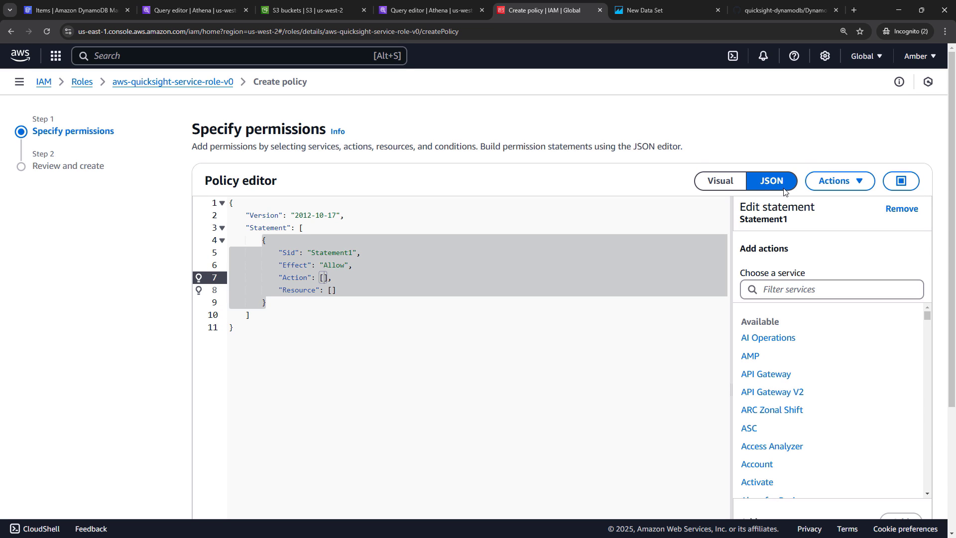
- Open IAM Policies.txt in the quicksight-dynamodb GitHub repository and copy the policy that invokes the Lambda function
left_click(770, 12)
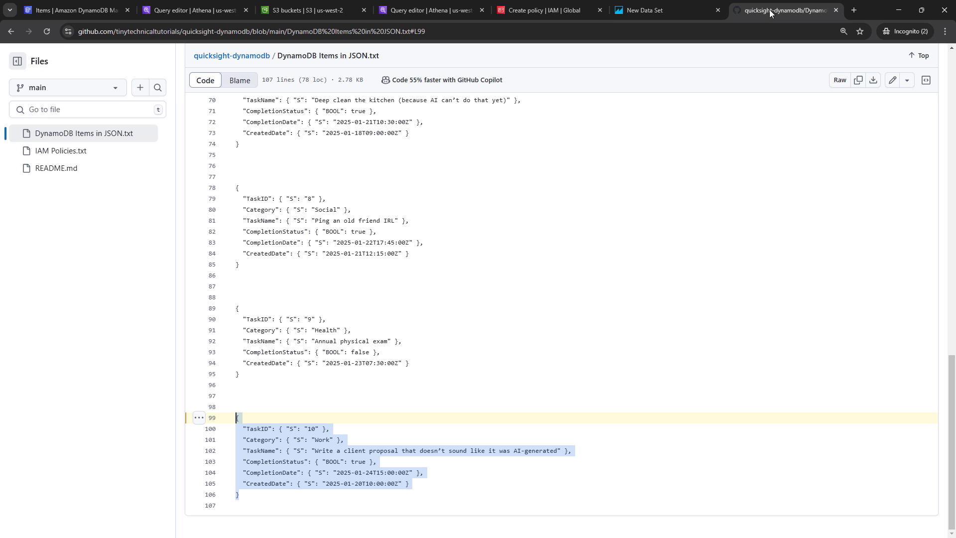
left_click(52, 156)
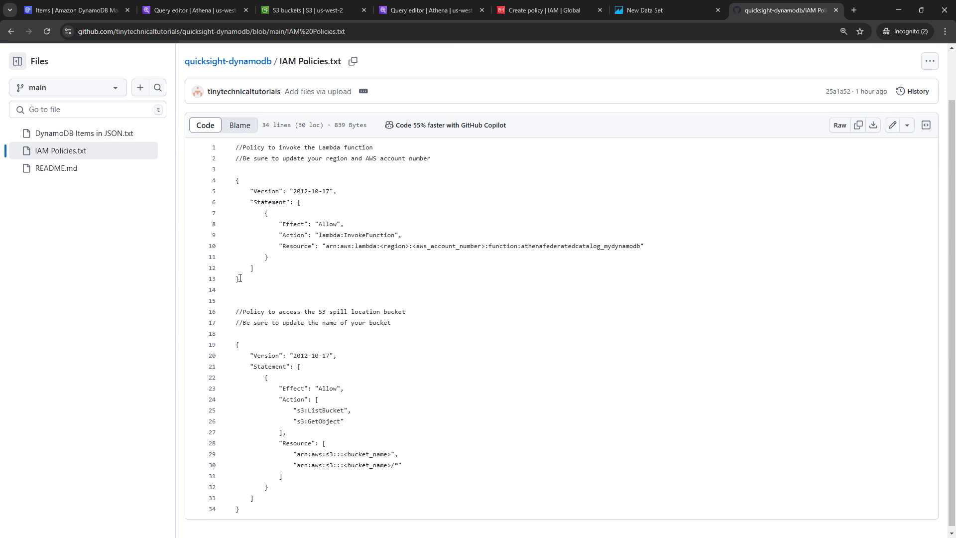
left_click_drag(240, 280, 233, 182)
key("ctrl+c")
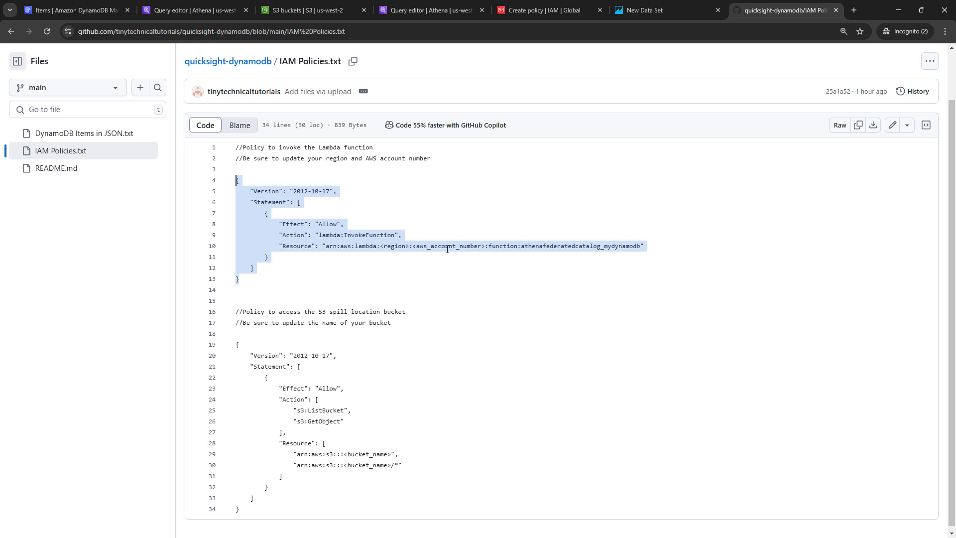
- Return to the IAM policy, replace its default JSON with the copied lambda:InvokeFunction policy, and check the Resource ARN
left_click(514, 11)
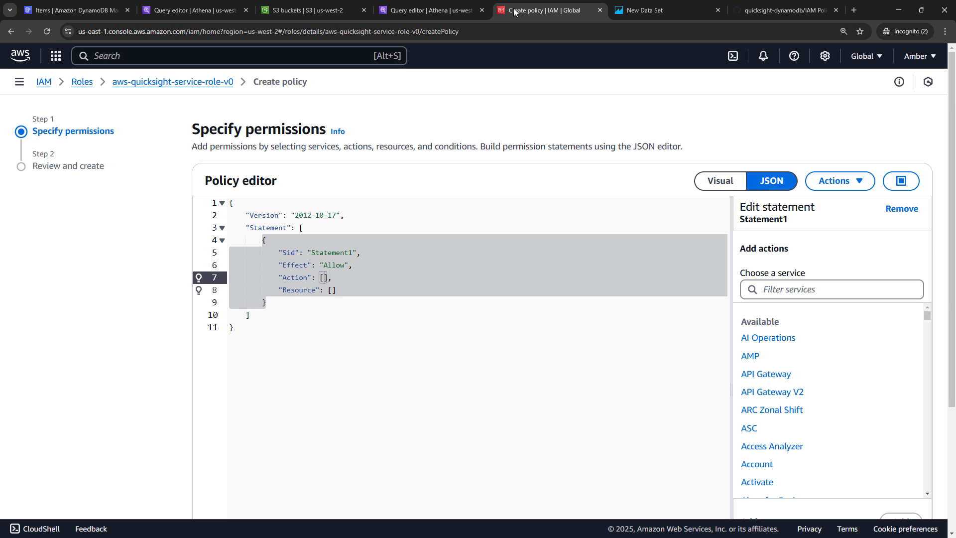
left_click(258, 340)
key("ctrl+a")
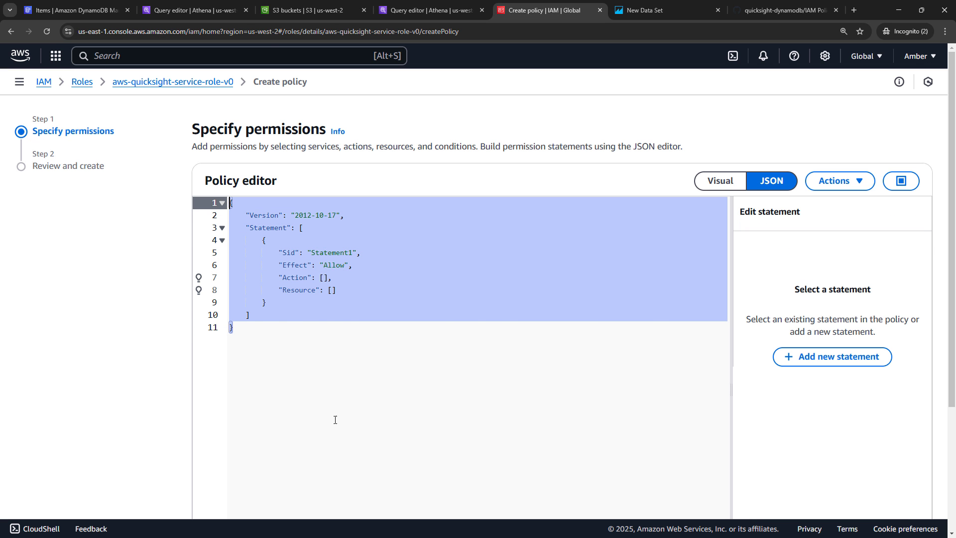
key("ctrl+v")
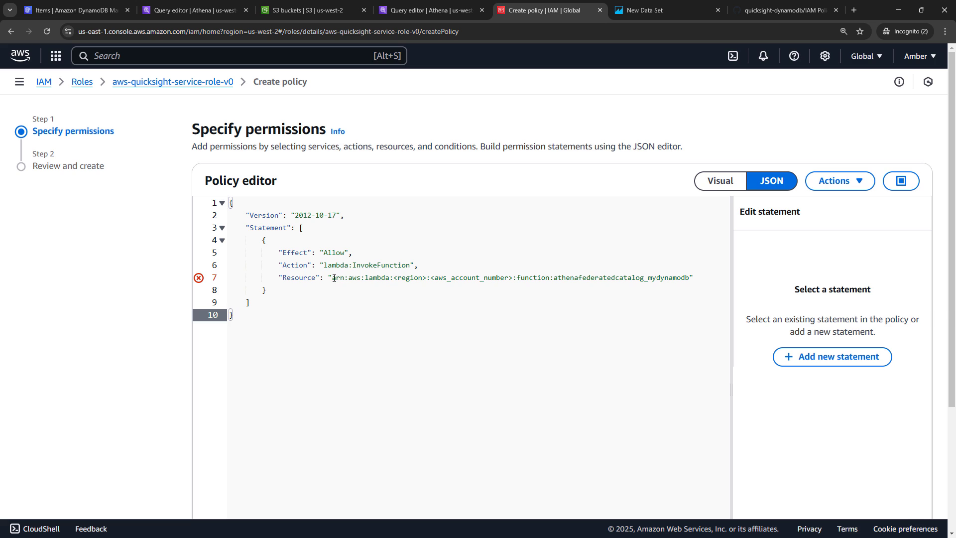
left_click_drag(332, 278, 344, 278)
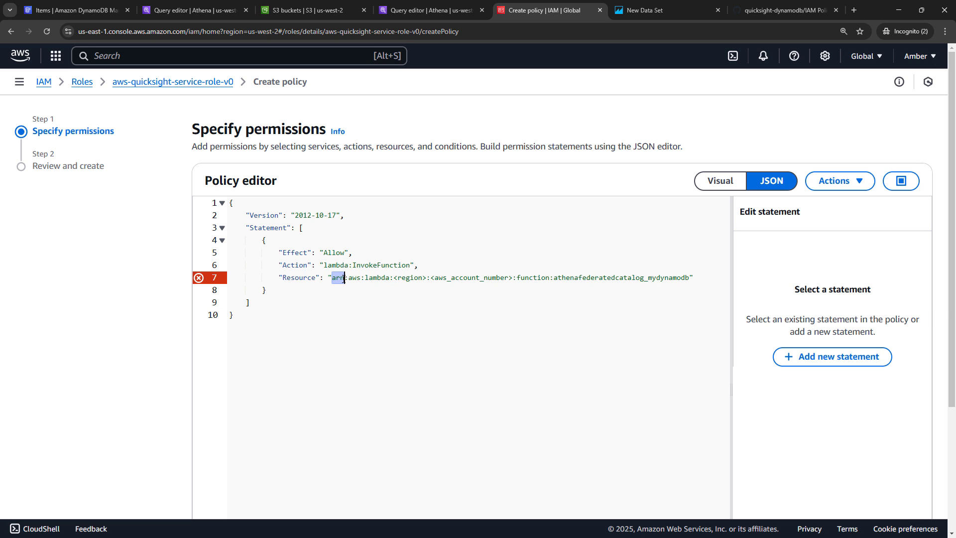
left_click_drag(344, 278, 347, 278)
left_click_drag(553, 278, 691, 283)
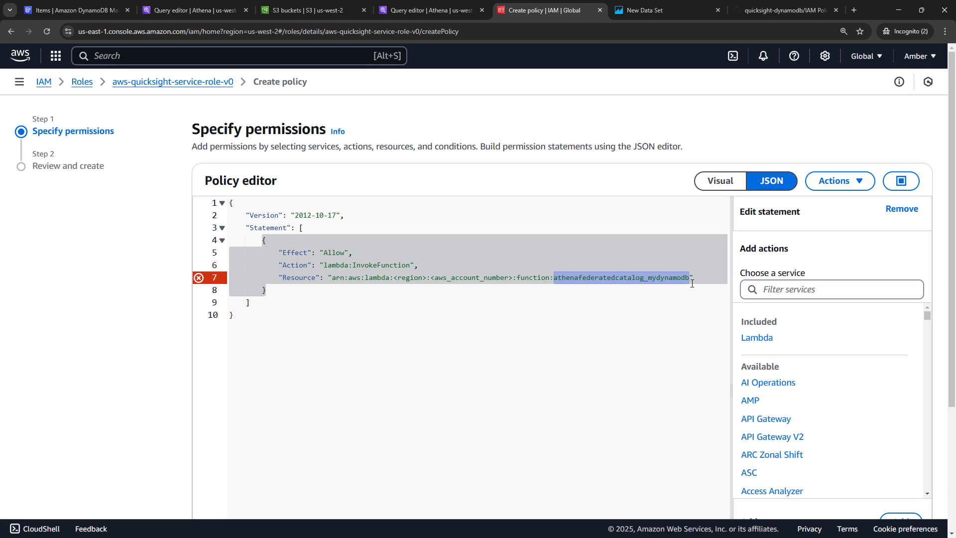
- Open the AWS console home in a separate browser tab and go to the Lambda function athenafederatedcatalog_mydynamodb
right_click(14, 55)
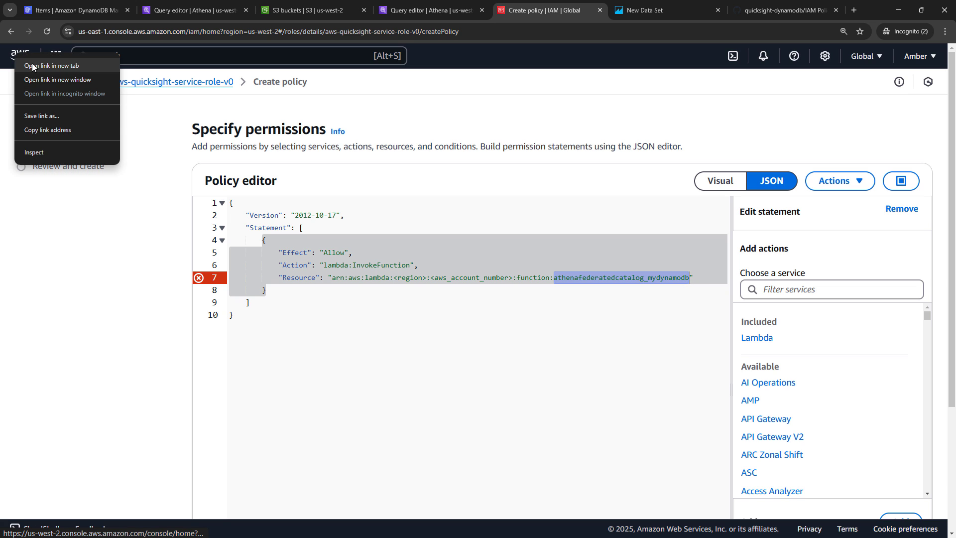
left_click(32, 64)
left_click(565, 9)
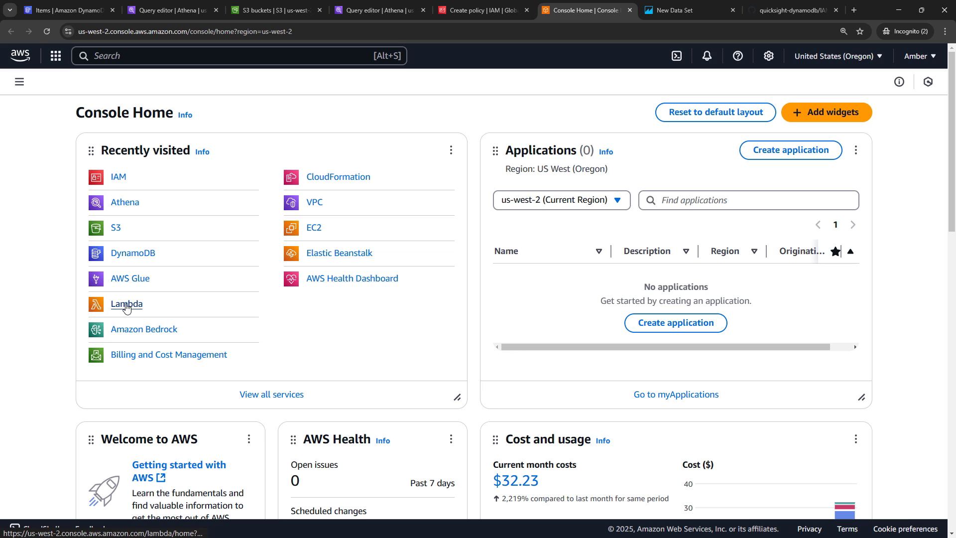
left_click(127, 304)
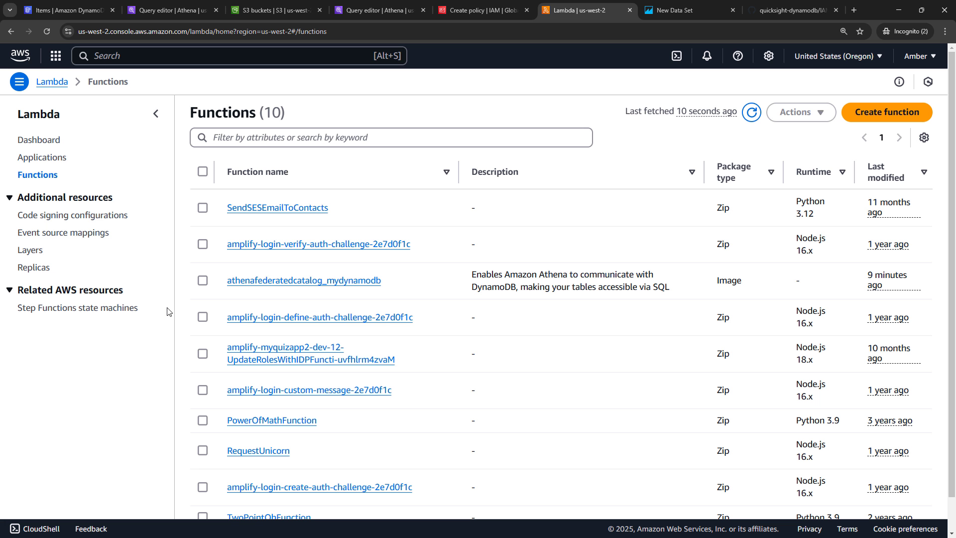
left_click(285, 285)
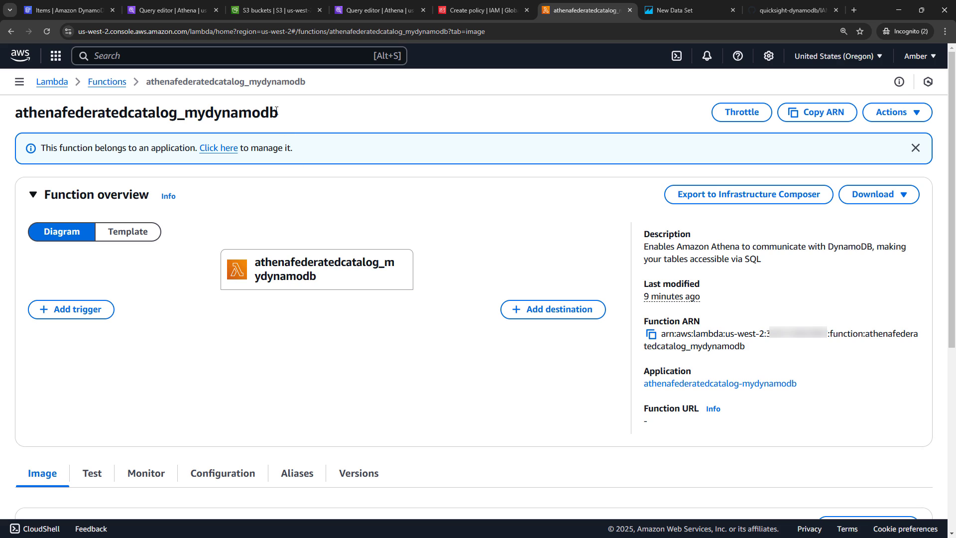
- Check the function's name, copy its function ARN, and inspect the account number part of the ARN
left_click_drag(279, 112, 191, 112)
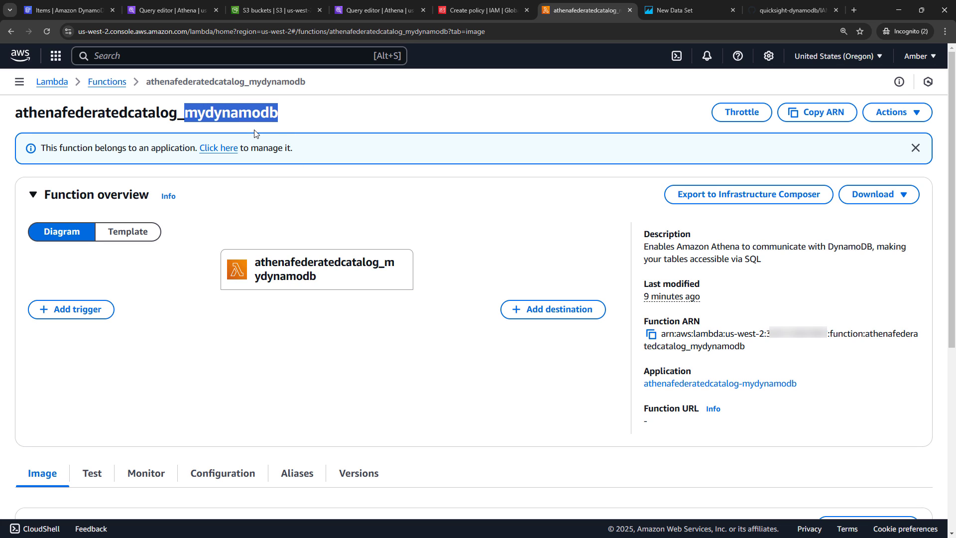
left_click(651, 335)
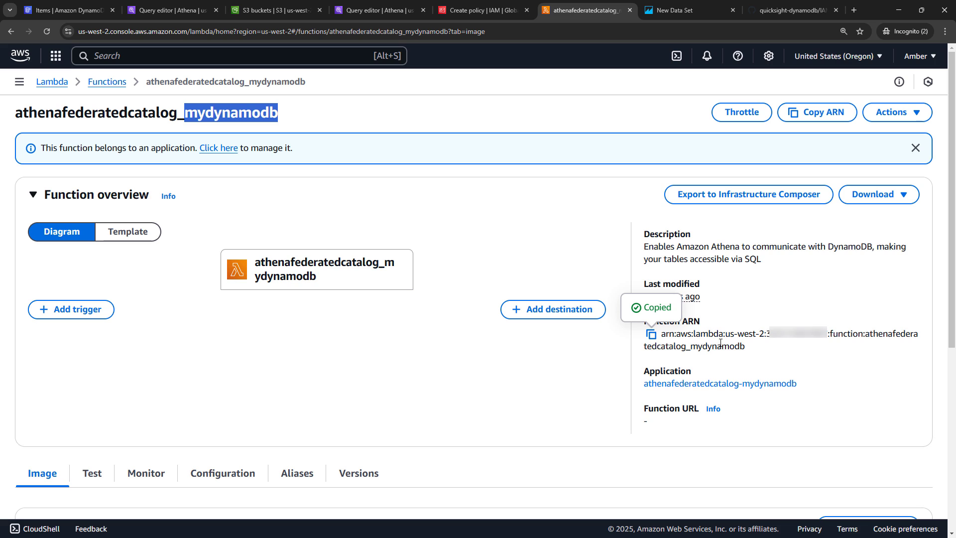
left_click_drag(730, 333, 821, 339)
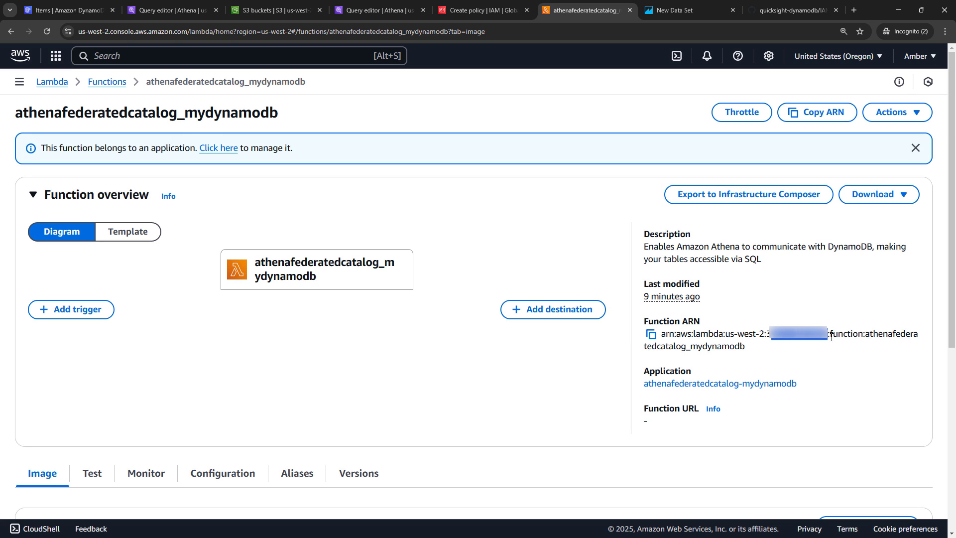
left_click(867, 333)
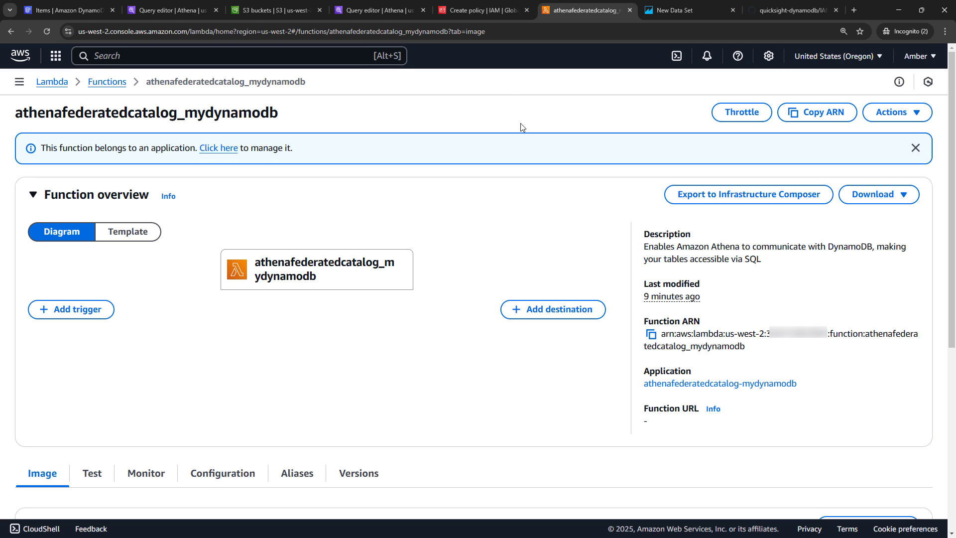
- Replace the placeholder Resource ARN in the inline policy with the copied Lambda function ARN and review the statement
left_click(454, 10)
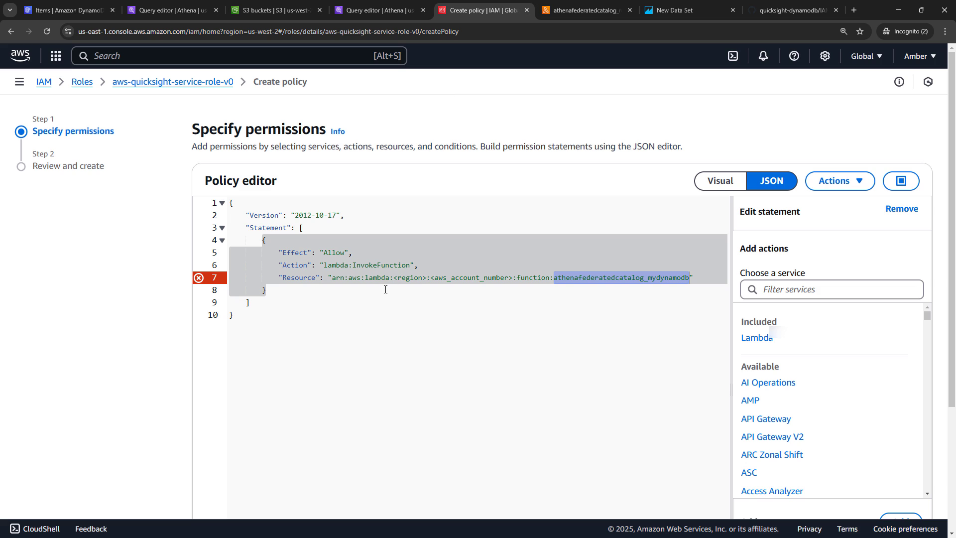
left_click(332, 277)
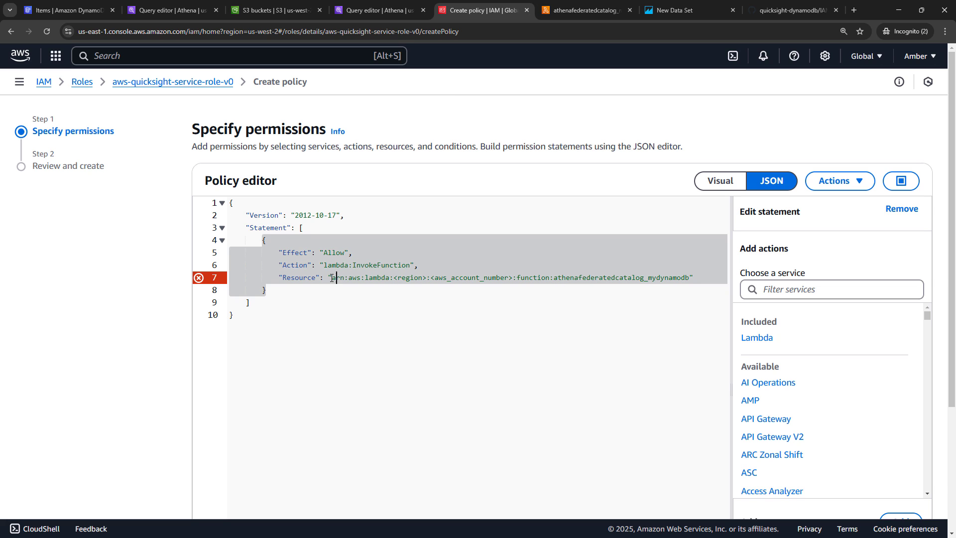
left_click_drag(336, 278, 688, 283)
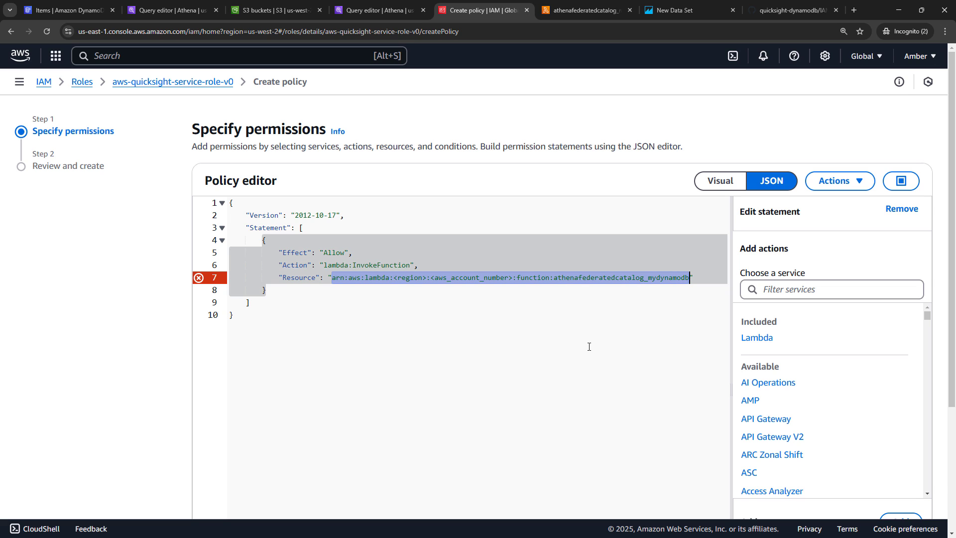
key("ctrl+v")
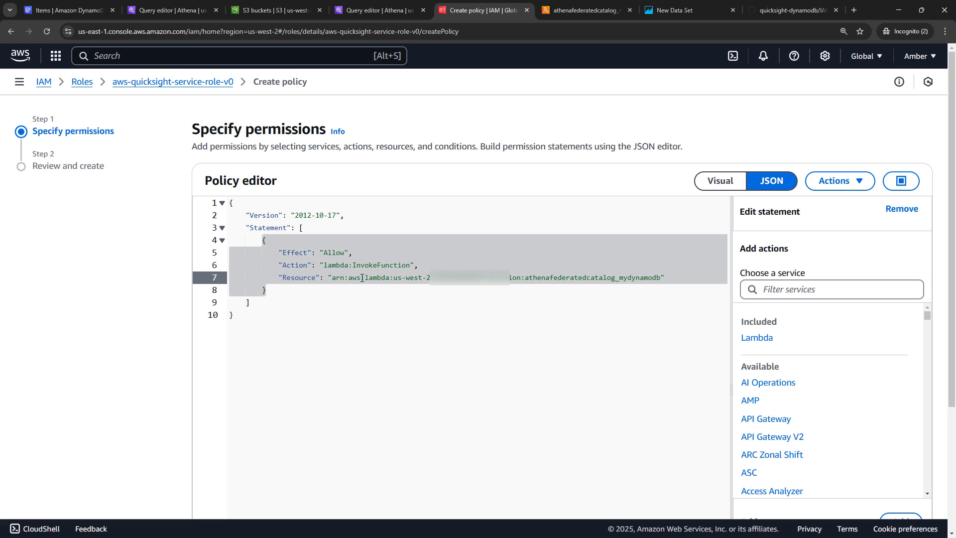
left_click(333, 250)
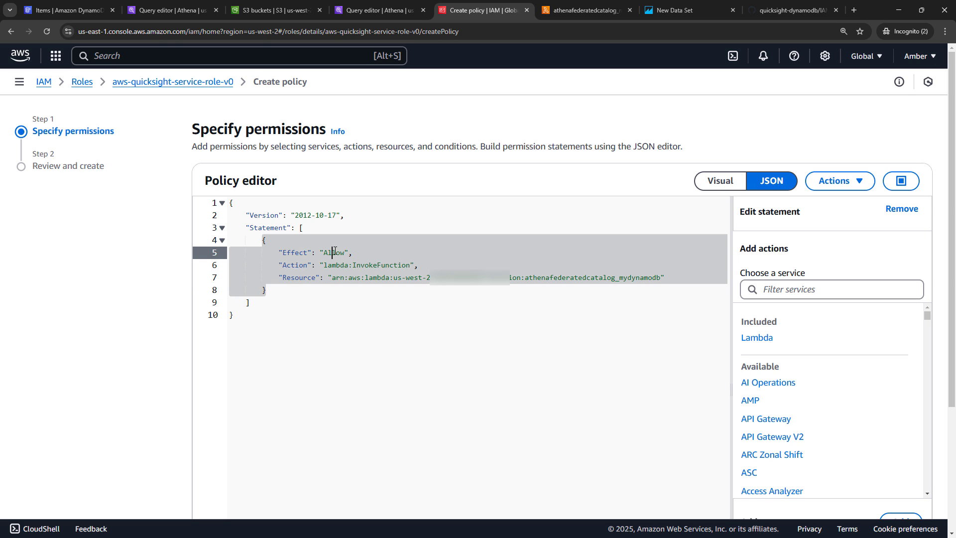
left_click_drag(368, 264, 546, 278)
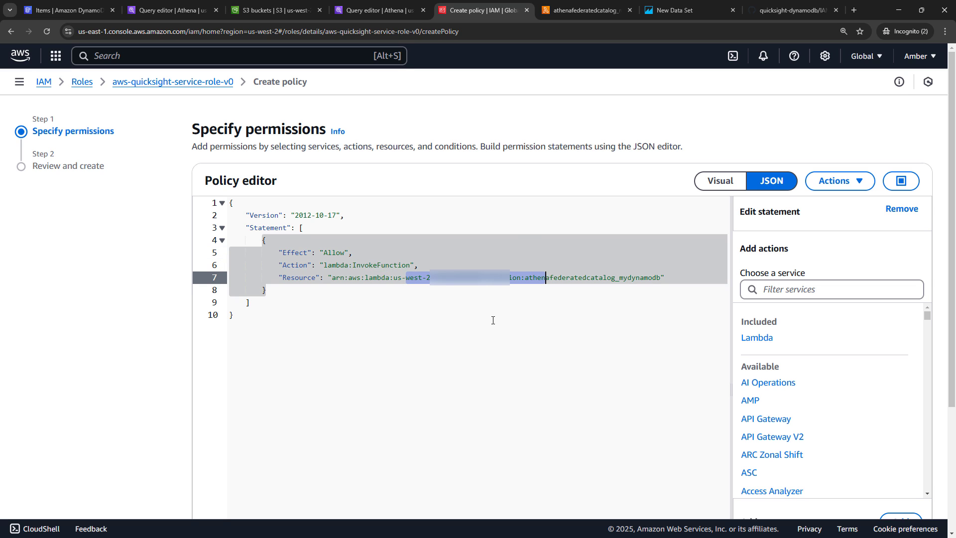
- Proceed to the policy review, name the policy quicksight-invoke-lambda and create it
scroll(493, 320, "down", 5)
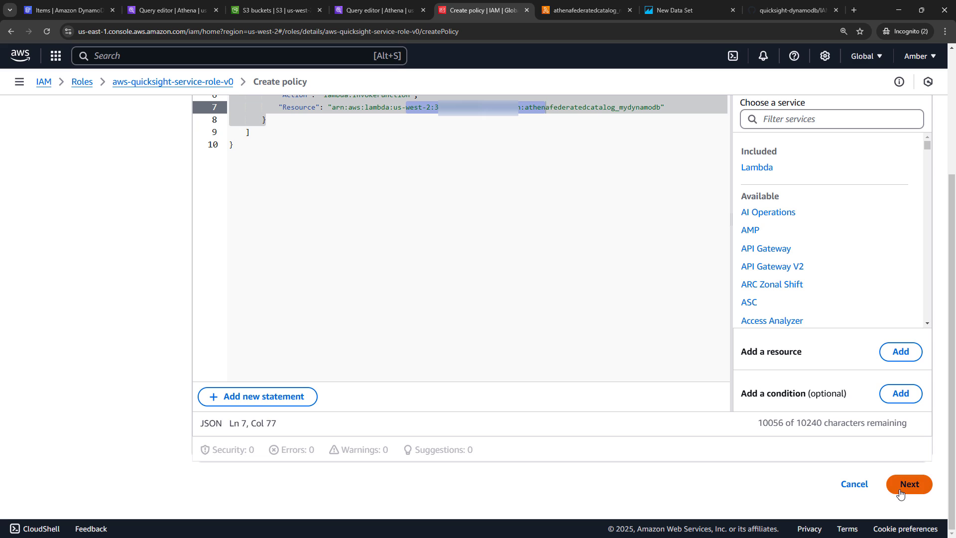
left_click(896, 480)
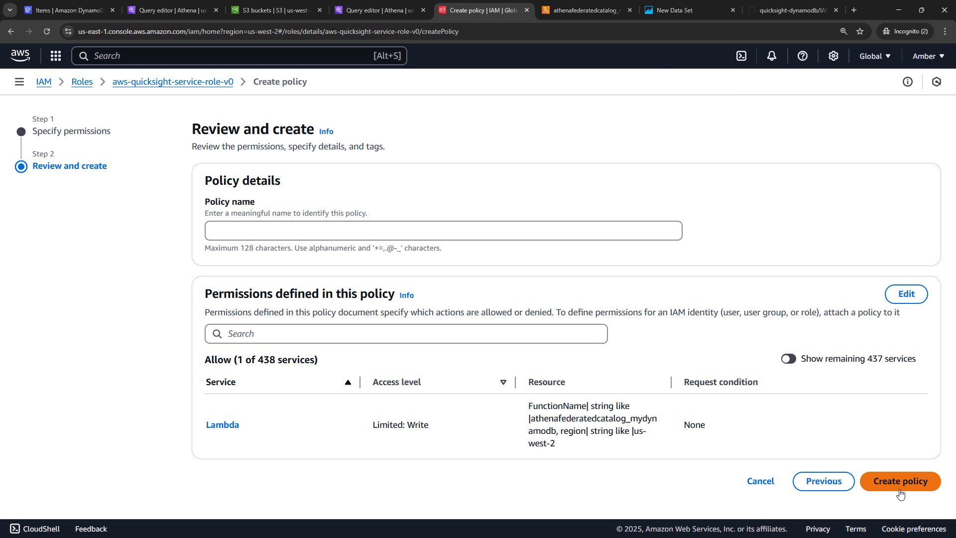
left_click(221, 230)
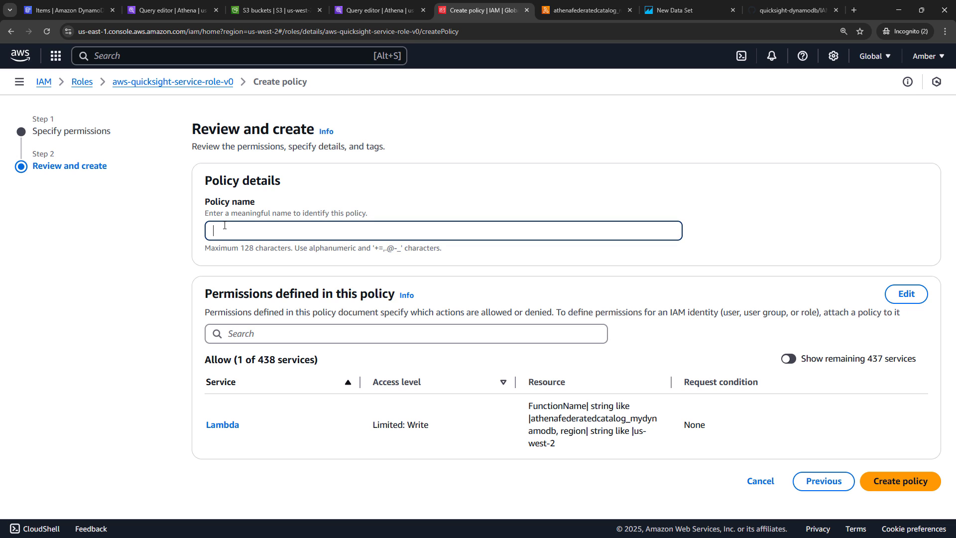
type("quicksight-invoke-lambda")
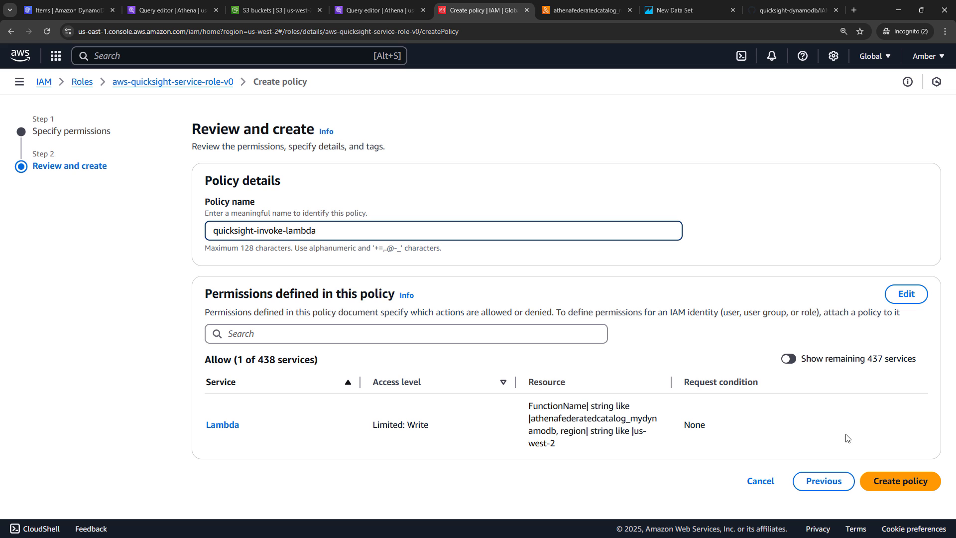
left_click(915, 487)
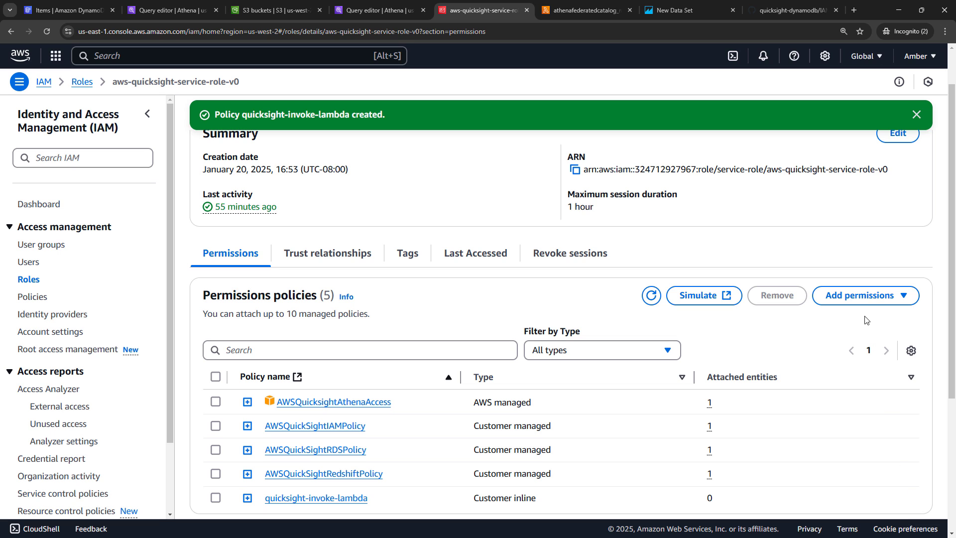
- Start another inline policy for the QuickSight service role and switch its policy editor to JSON
left_click(857, 298)
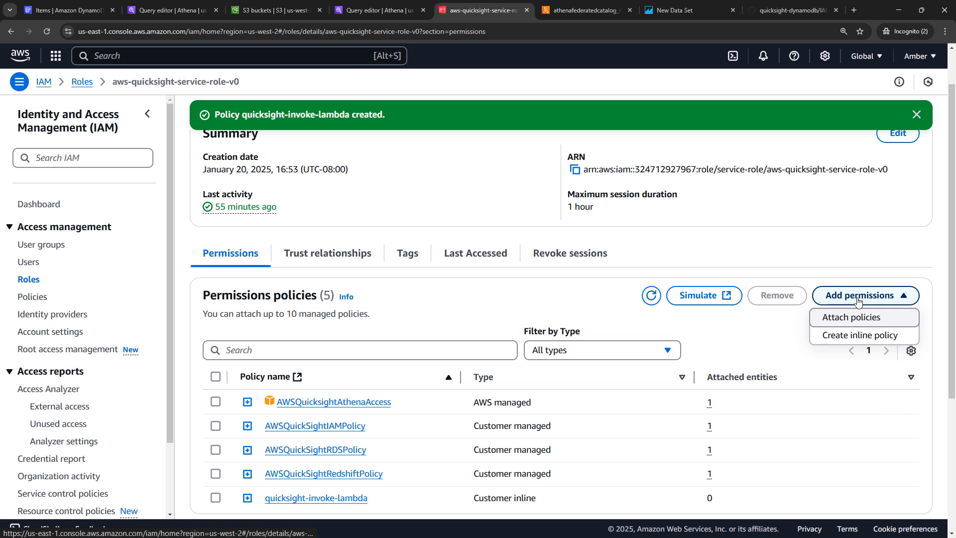
left_click(837, 340)
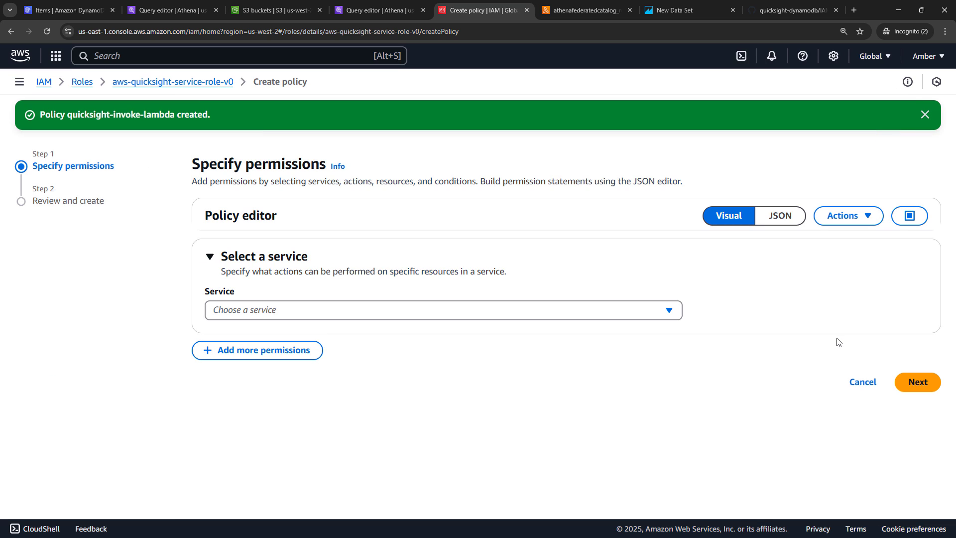
left_click(785, 217)
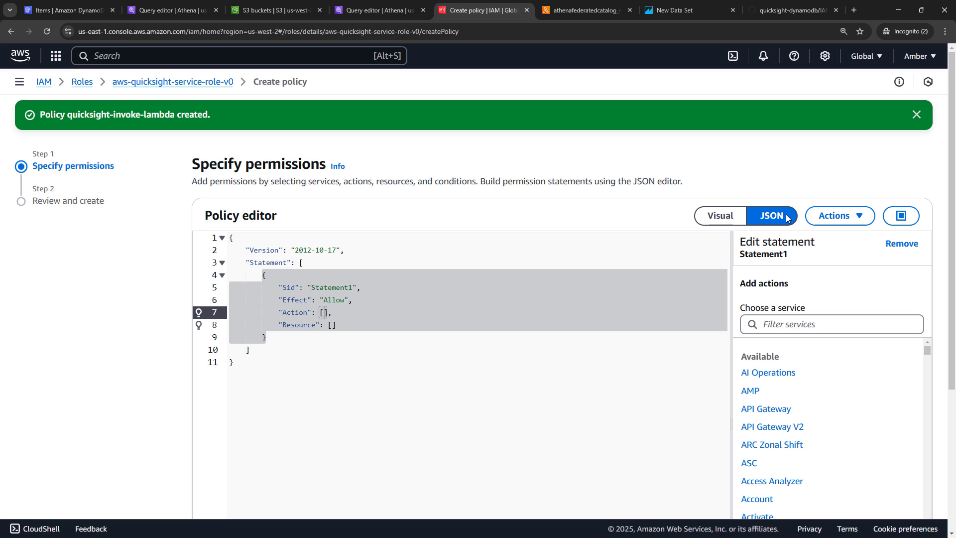
- Copy the S3 spill bucket policy from IAM Policies.txt on GitHub and replace the entire default JSON in the IAM policy editor with it
left_click(765, 14)
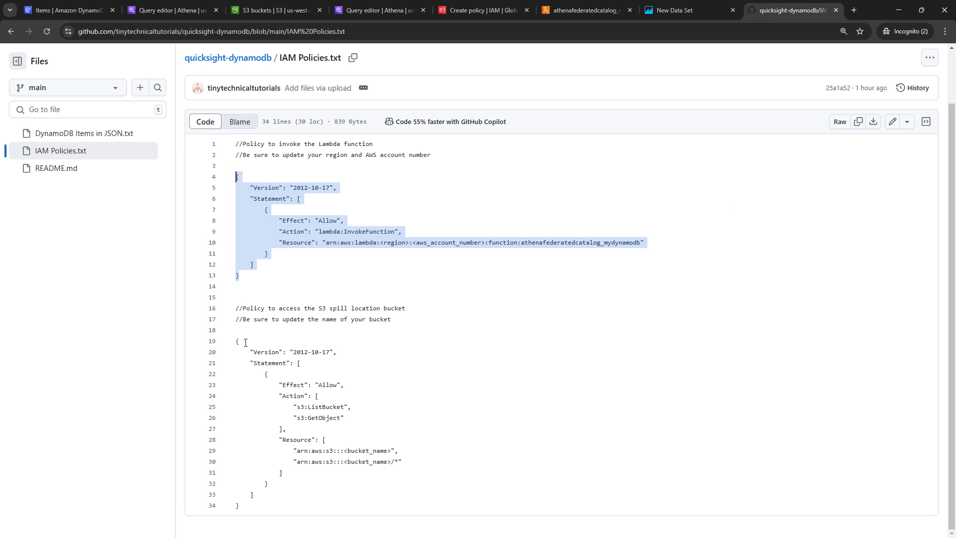
left_click_drag(235, 341, 310, 499)
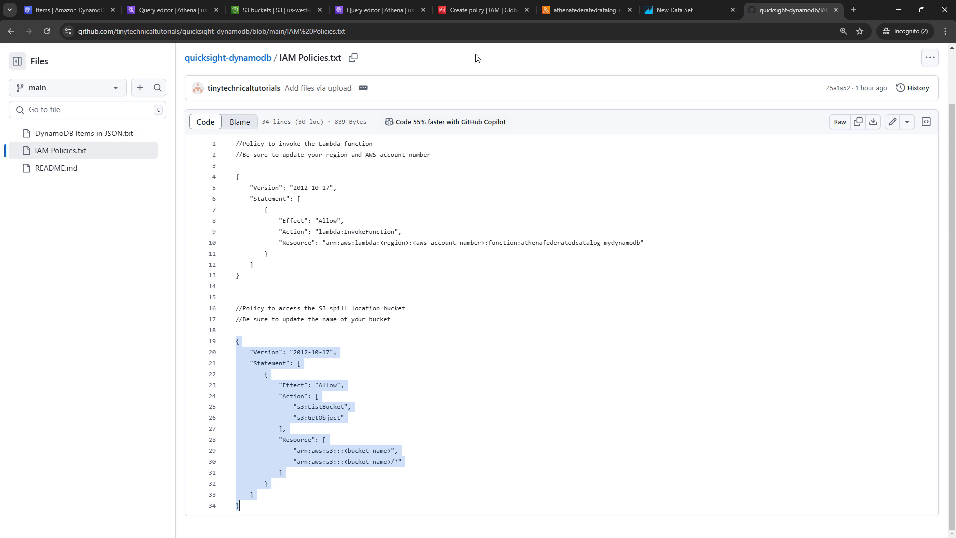
left_click(466, 1)
left_click(272, 397)
key("shift+Up")
key("shift+Up")
key("shift+Up")
key("shift+Up")
key("shift+Up")
key("shift+Up")
key("shift+Up")
key("shift+Up")
key("shift+Up")
key("shift+Up")
key("shift+Up")
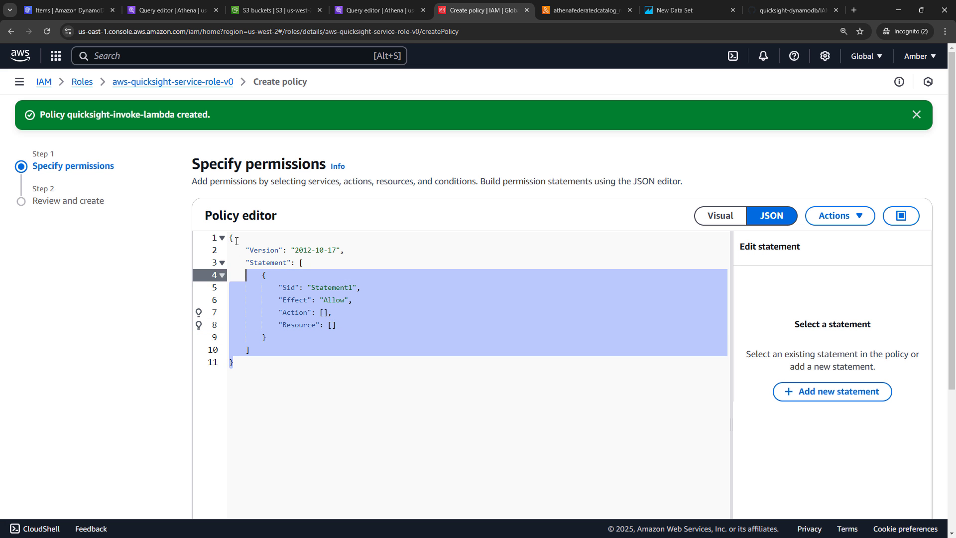
key("ctrl+v")
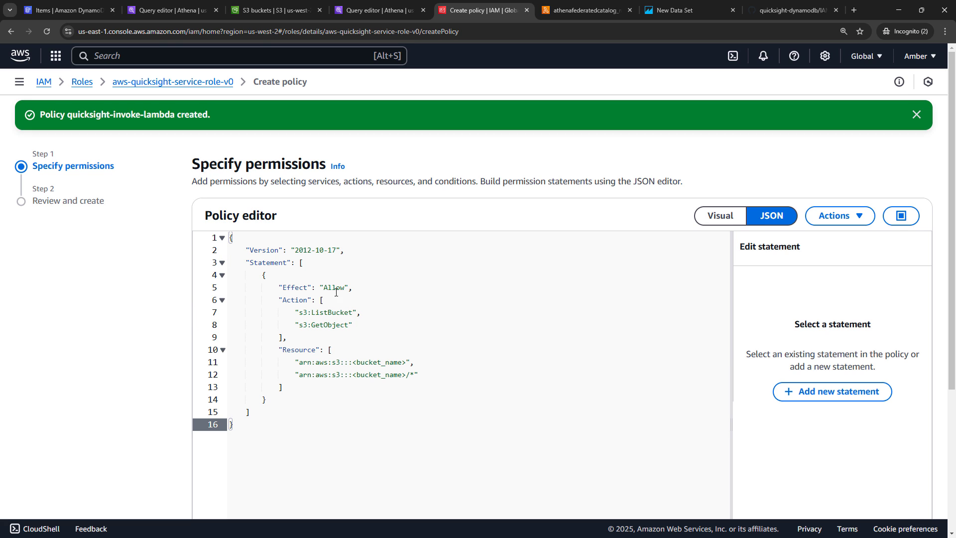
- Replace the <bucket_name> placeholder in both S3 Resource ARNs of the policy with athena-spill-location-ttt
left_click(353, 312)
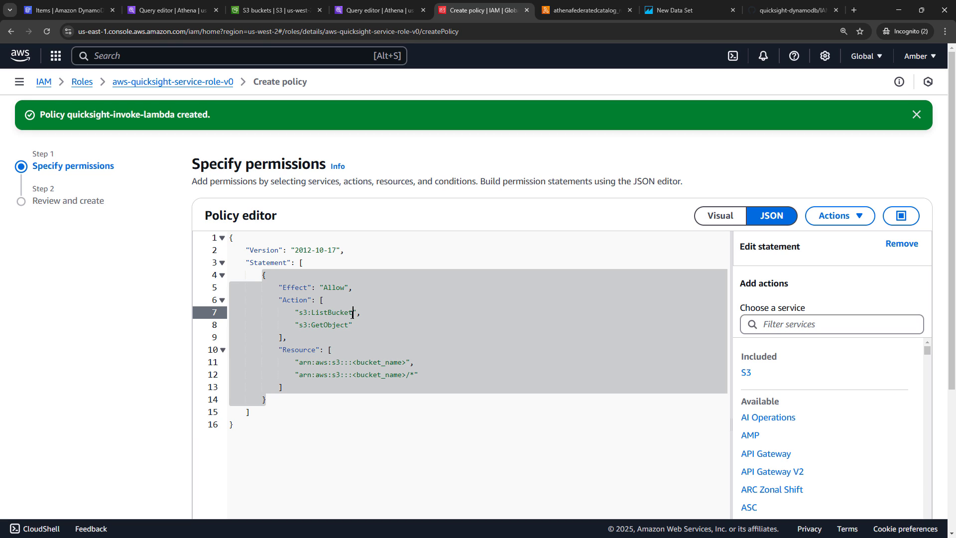
left_click(349, 325)
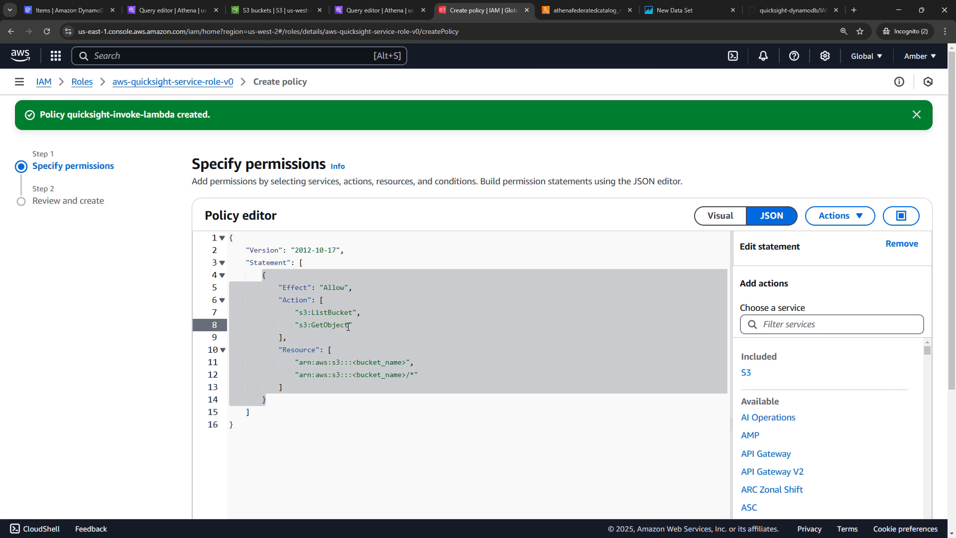
left_click(353, 363)
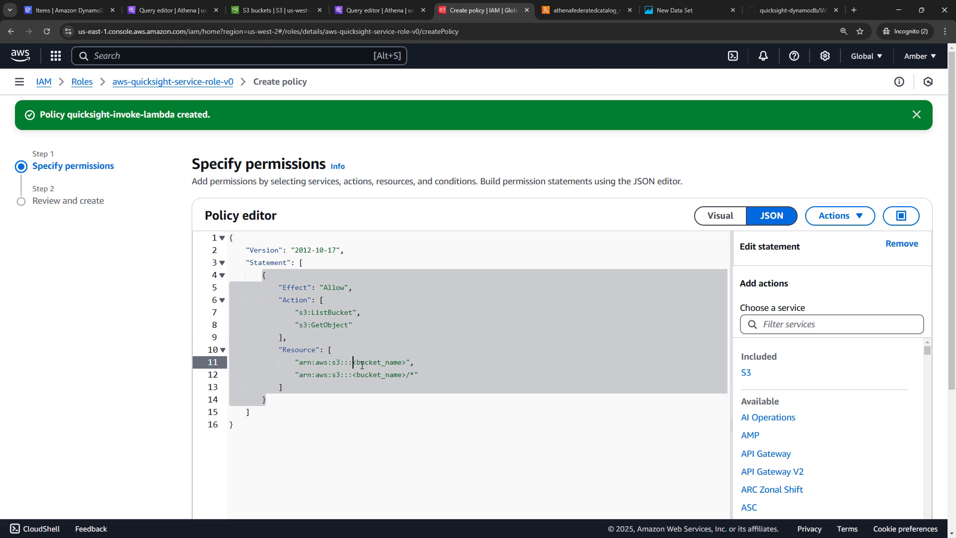
left_click_drag(362, 365, 407, 365)
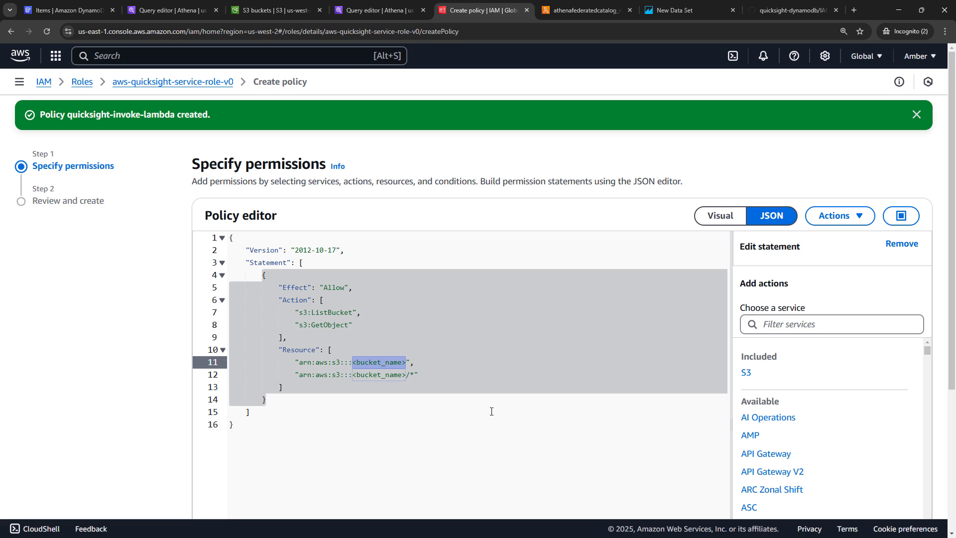
type("athena-spill-location-ttt")
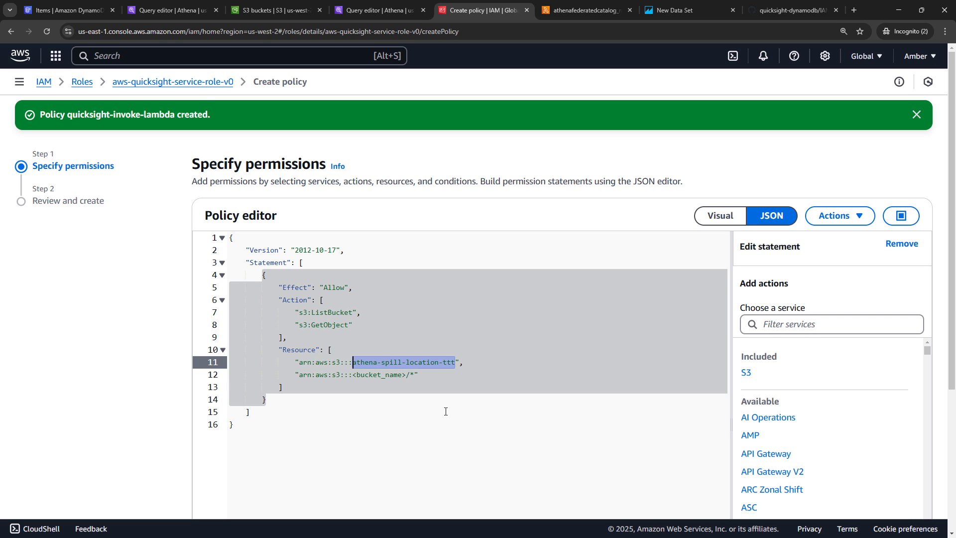
left_click_drag(352, 374, 407, 377)
type("athena-spill-location-ttt")
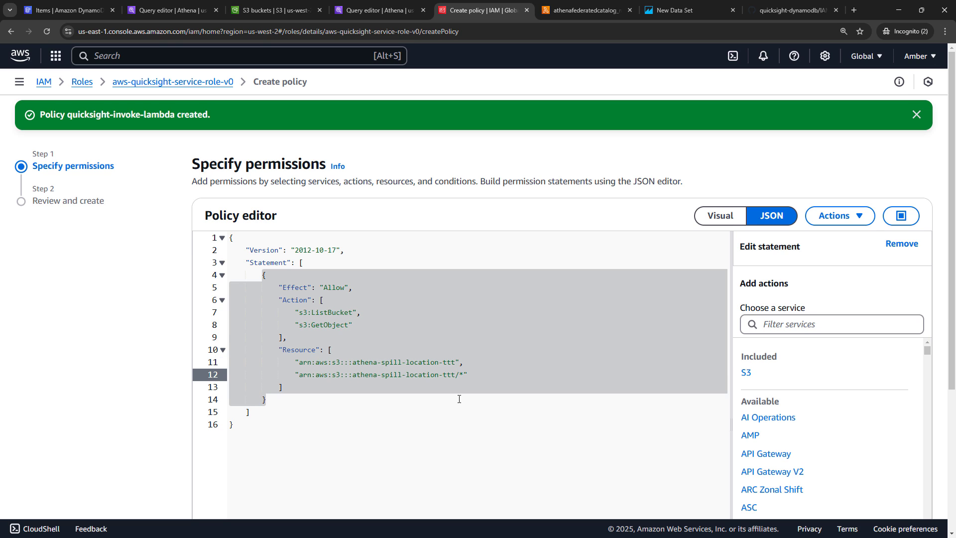
left_click(462, 374)
- Proceed to the policy review, name the policy quicksight-s3-spill and create it
scroll(666, 461, "down", 4)
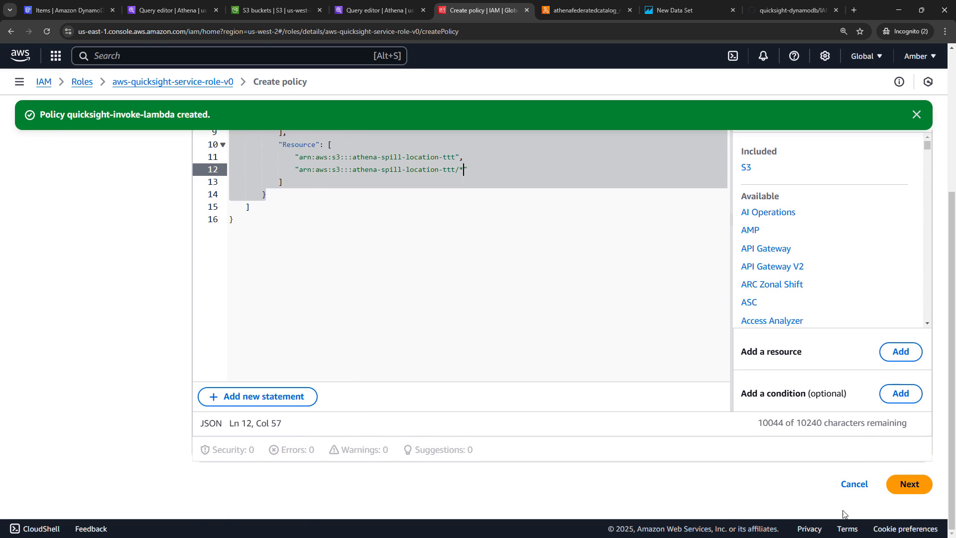
left_click(894, 490)
left_click(237, 266)
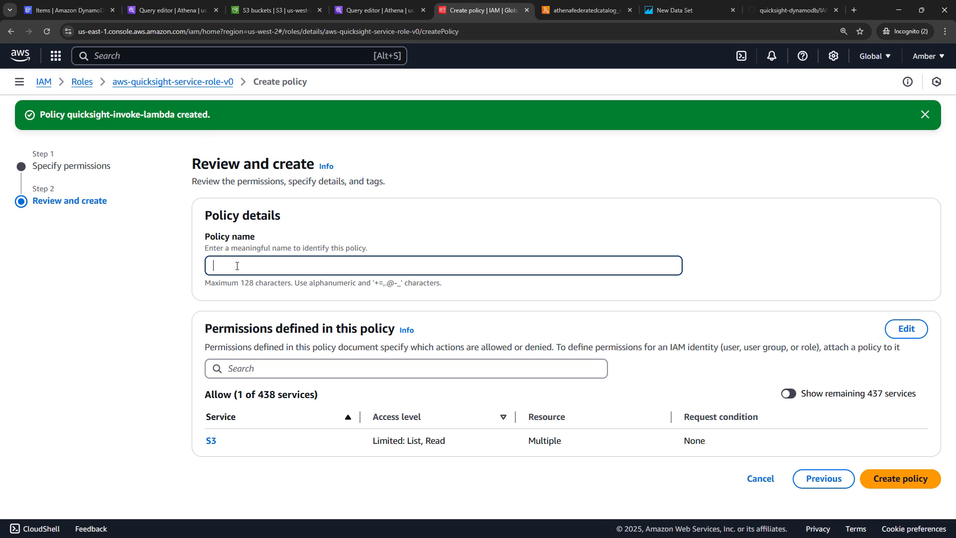
type("quicksight-s3-spill")
left_click(894, 484)
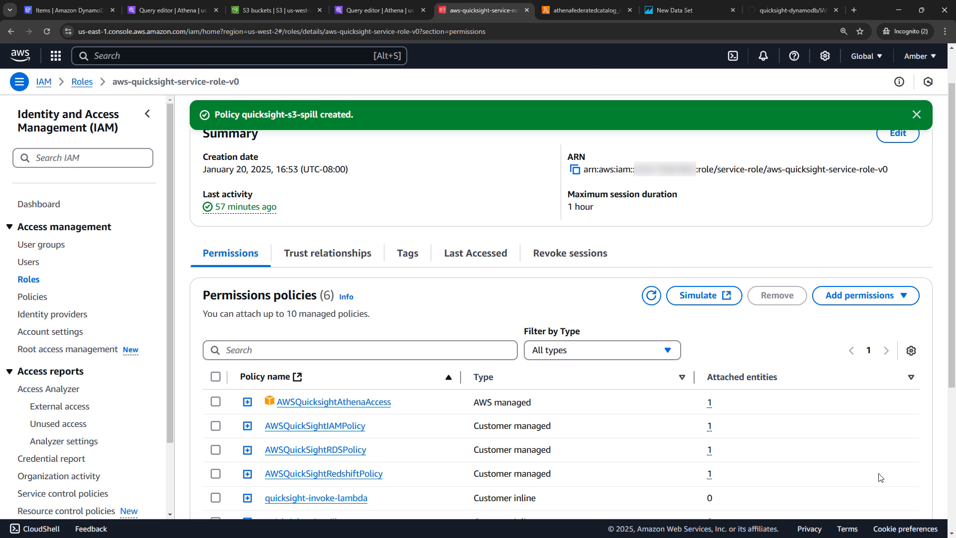
- Switch to QuickSight, go to its datasets and start a new dataset
left_click(662, 11)
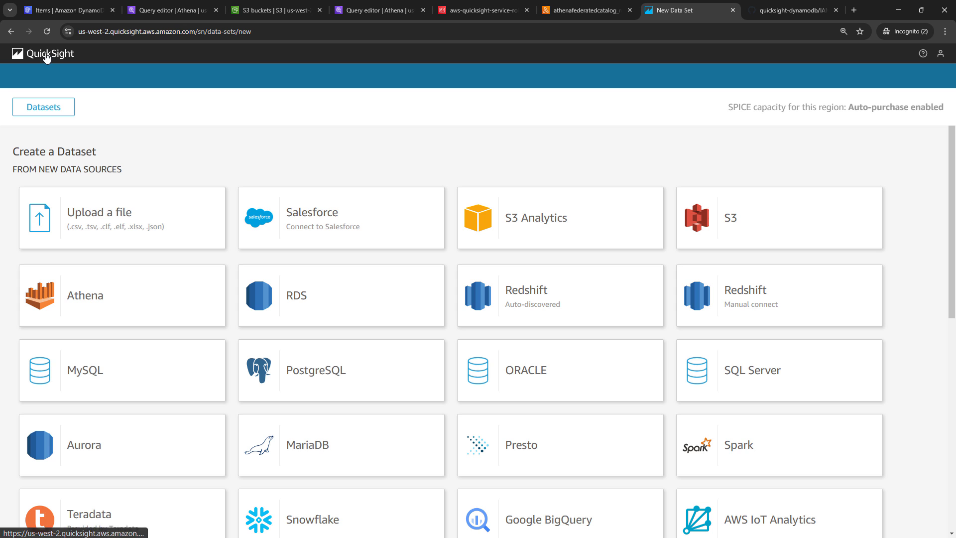
left_click(46, 55)
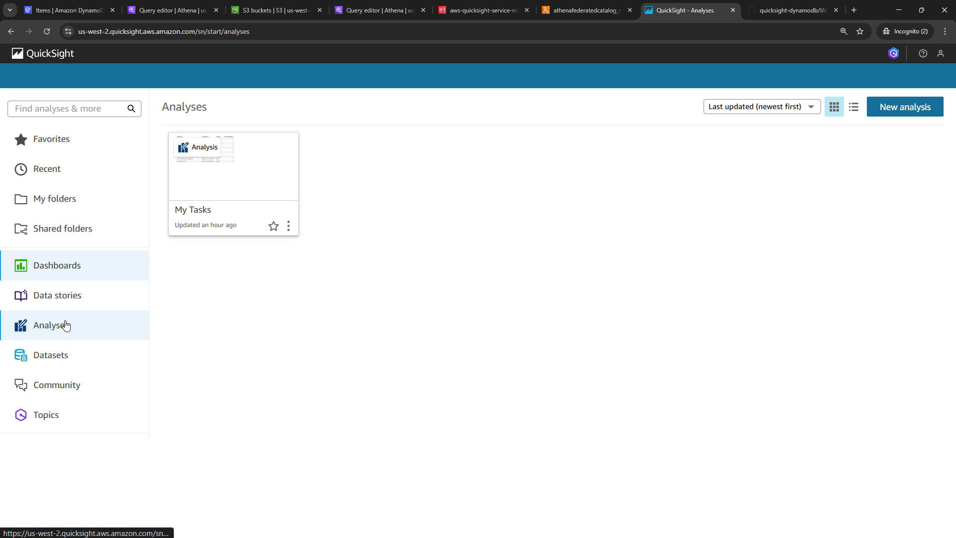
left_click(62, 361)
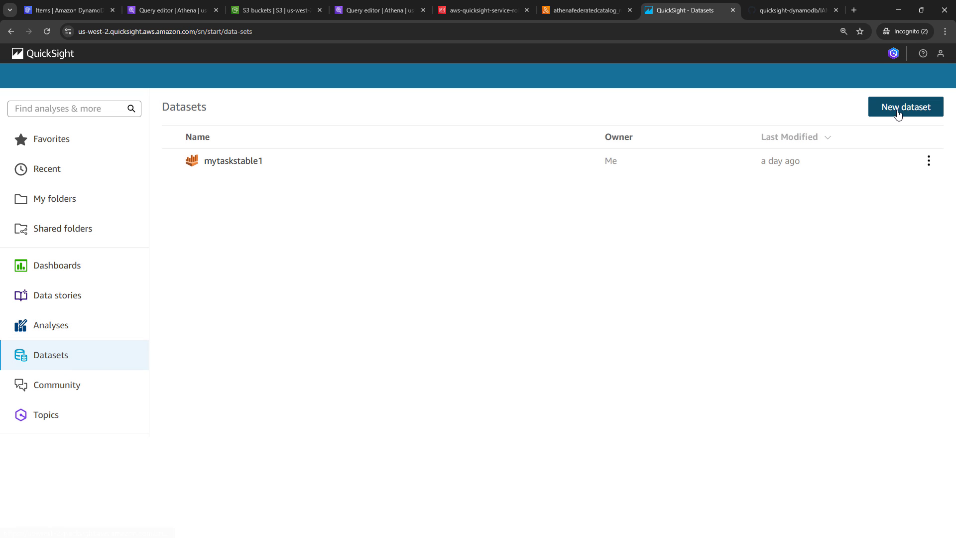
left_click(901, 109)
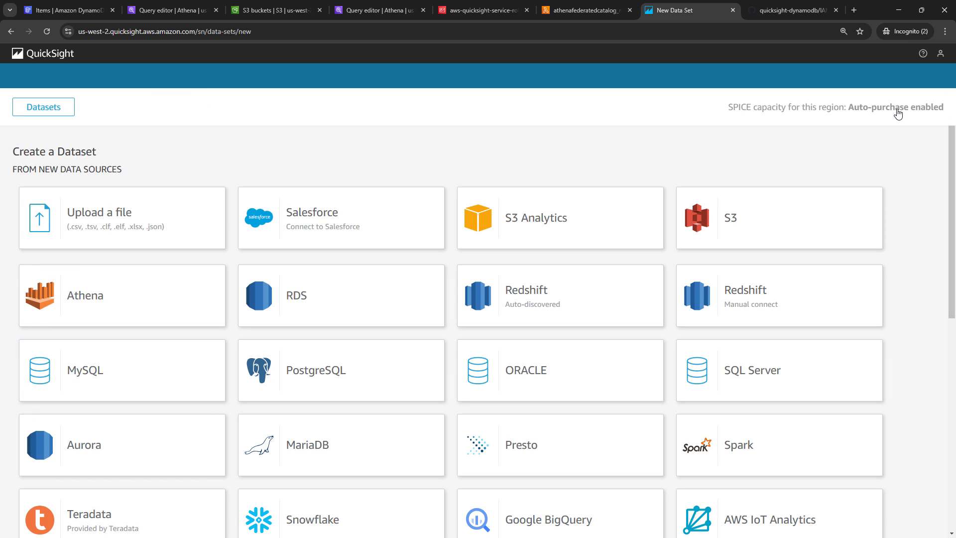
- Create a new Athena data source named athena-tasks2 with the primary workgroup
left_click(87, 310)
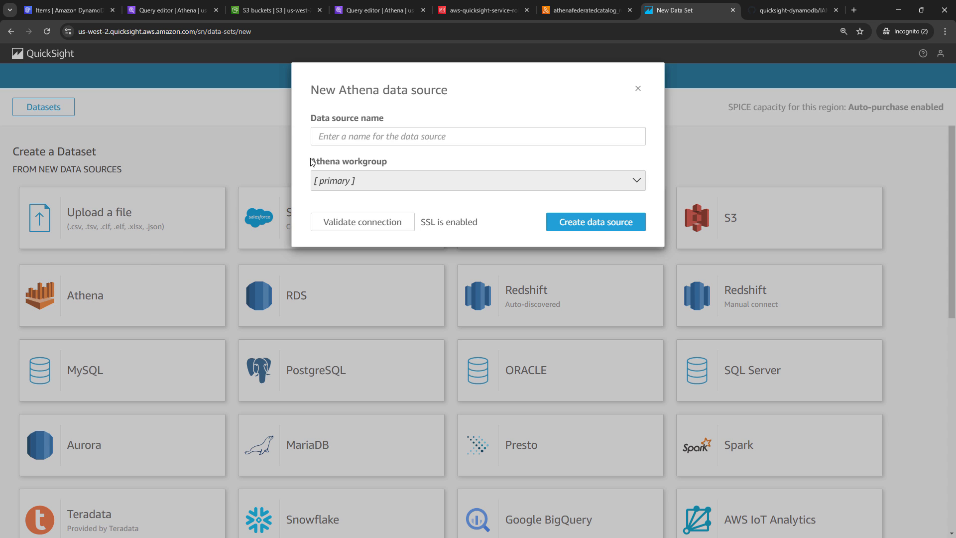
type("athena-tasks2")
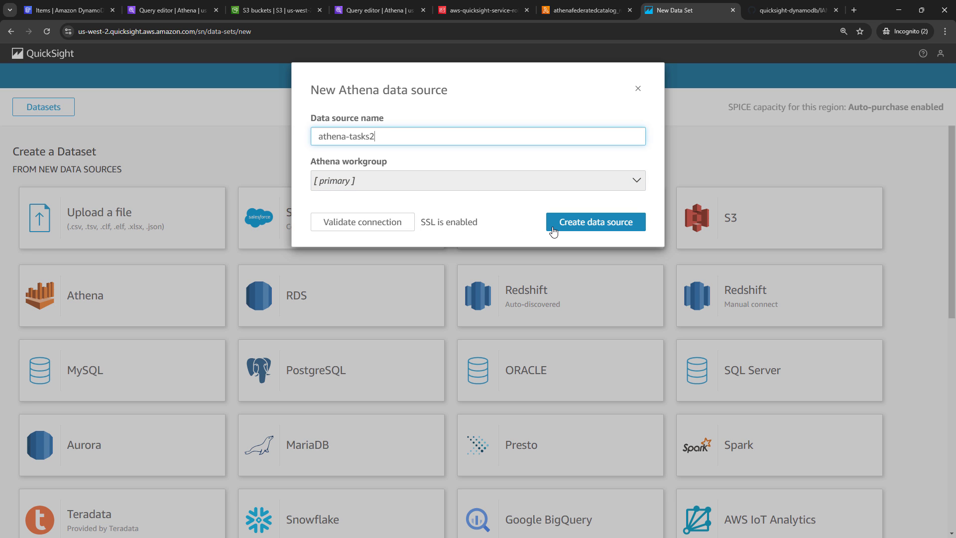
left_click(553, 224)
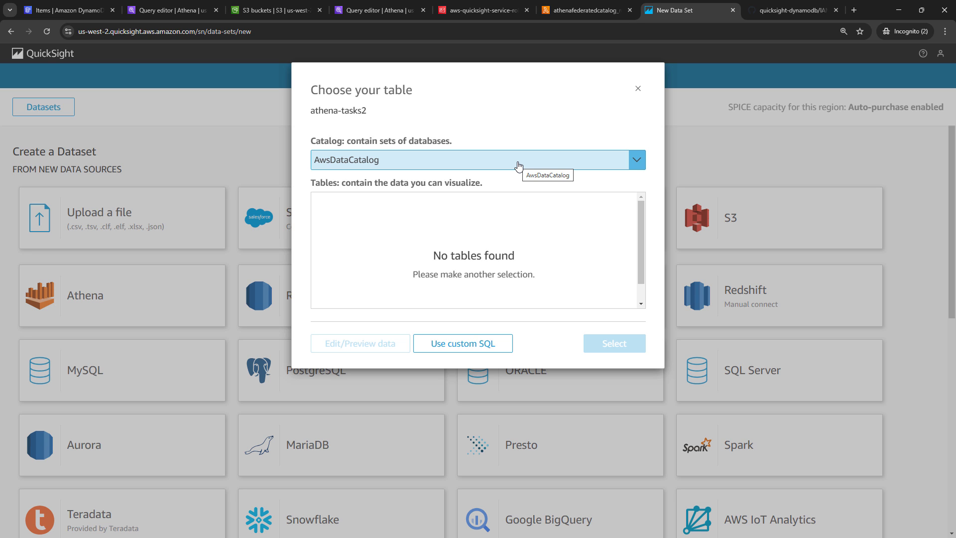
- Choose the mydynamodb catalog and select the table mytaskstable2 from its default database for the dataset
left_click(518, 166)
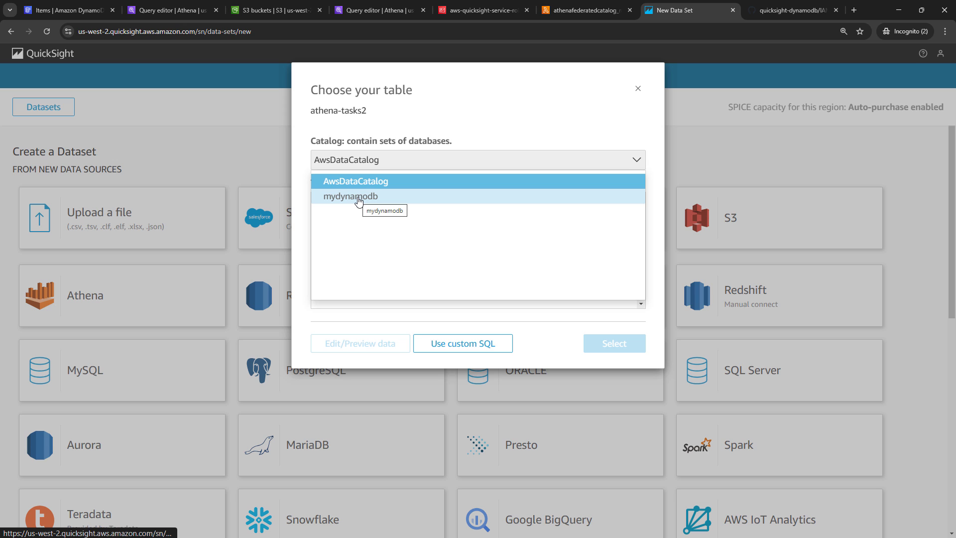
left_click(358, 198)
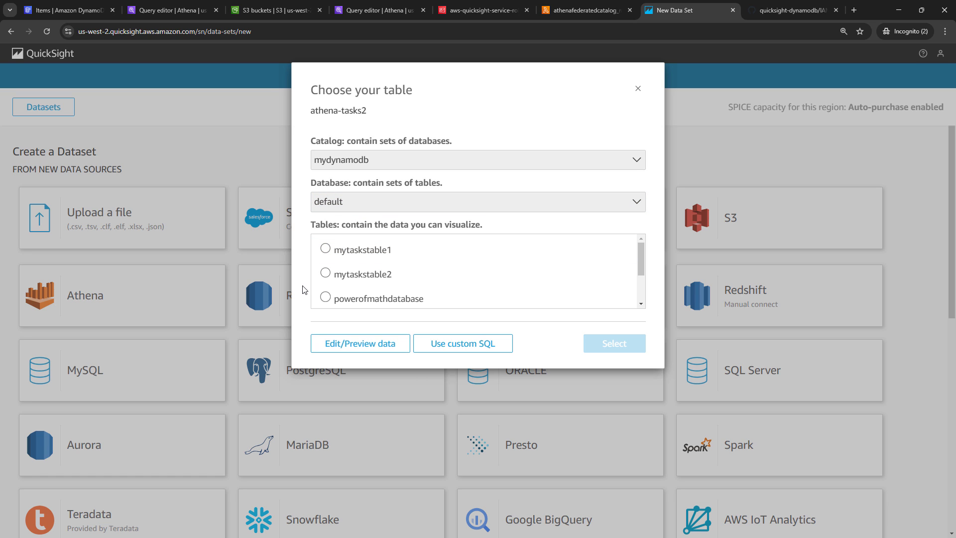
left_click(326, 273)
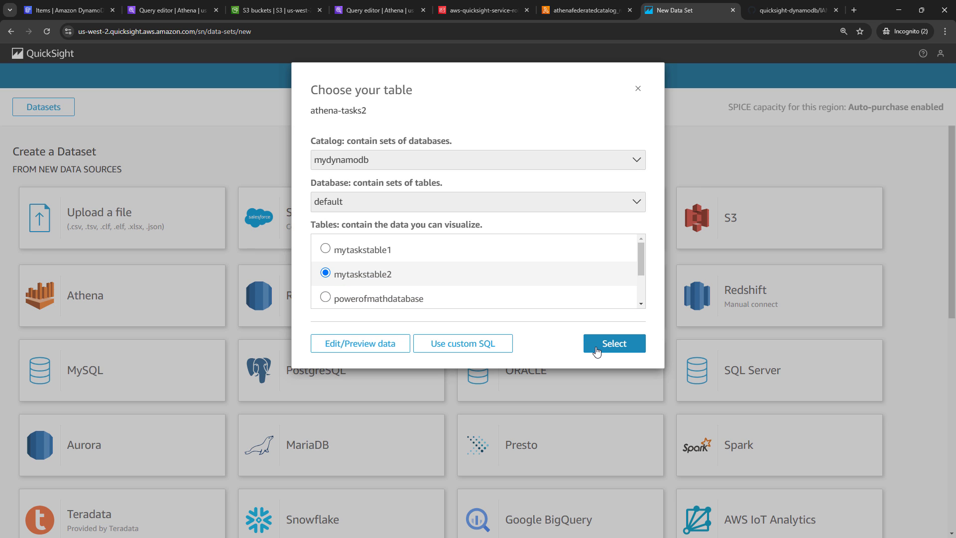
left_click(596, 351)
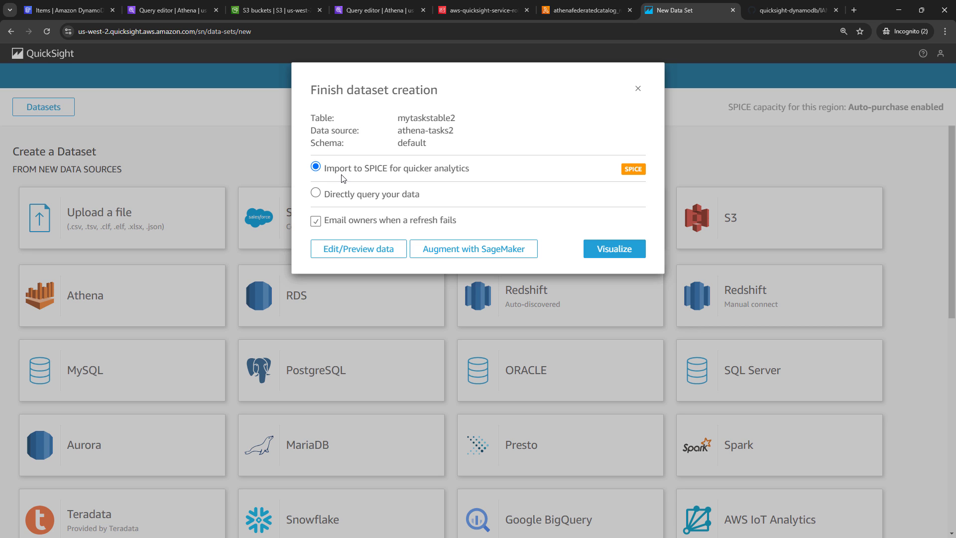
- Finish the dataset with direct querying of the data, and visualize it on a new interactive sheet with Tiled layout optimized for 1600px
left_click(315, 193)
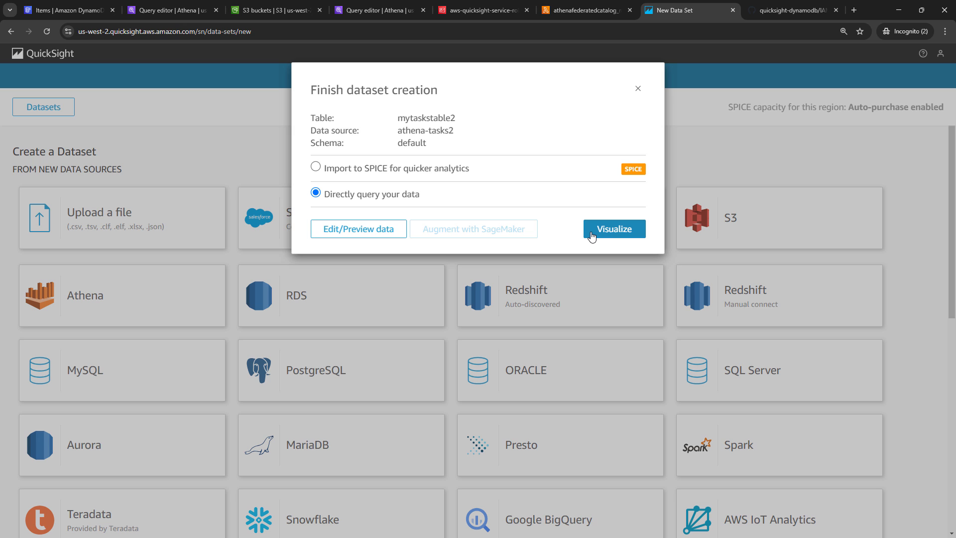
left_click(591, 237)
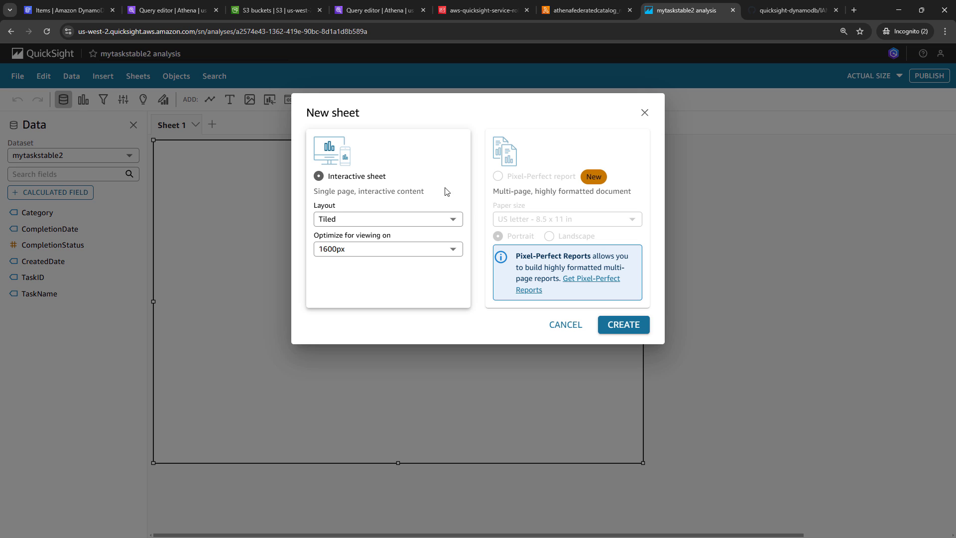
left_click(616, 332)
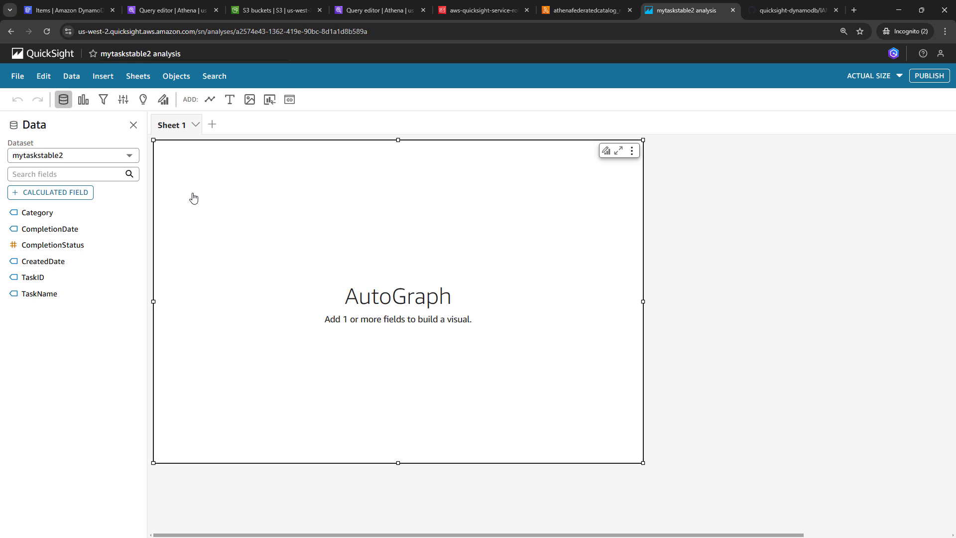
- Change the empty visual to a donut chart with CompletionStatus as Group/Color and TaskID as Value
left_click(82, 102)
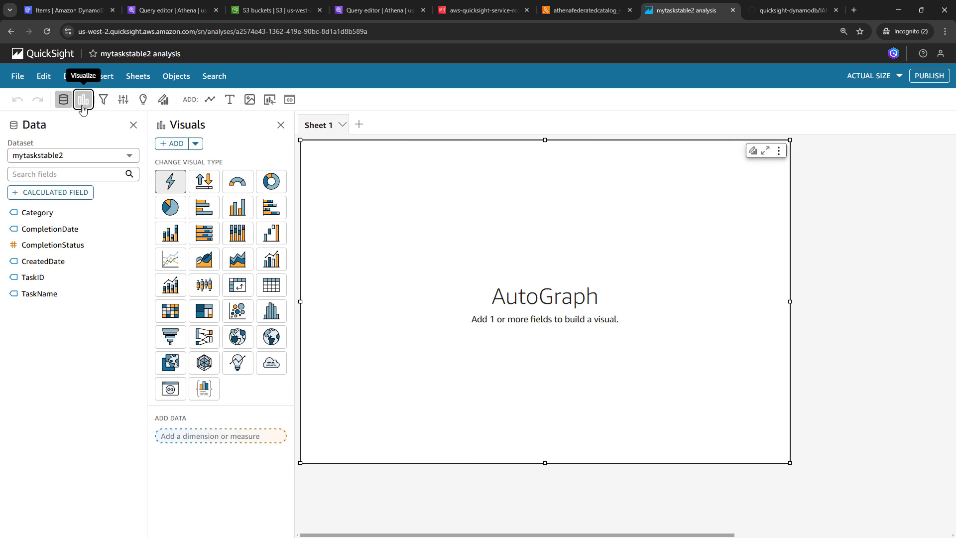
left_click(271, 181)
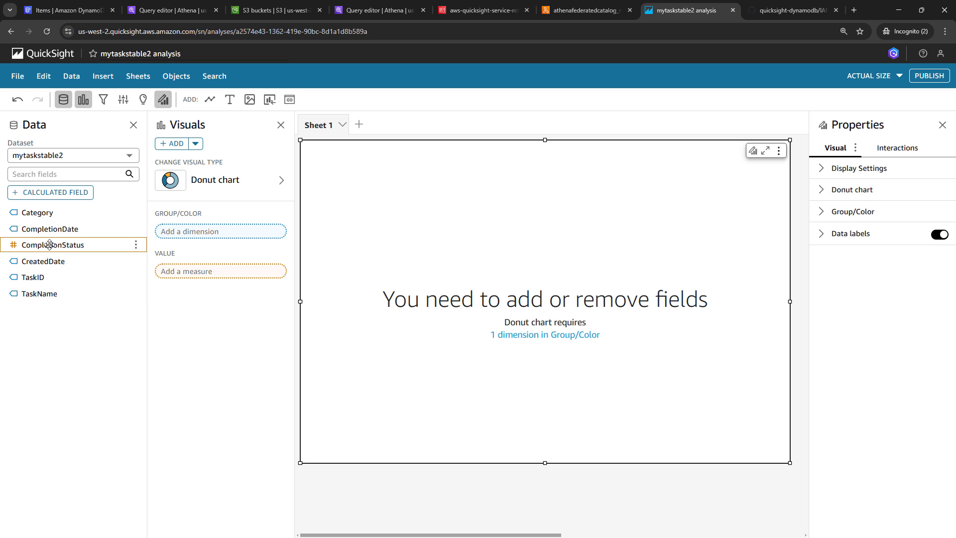
left_click_drag(49, 244, 179, 234)
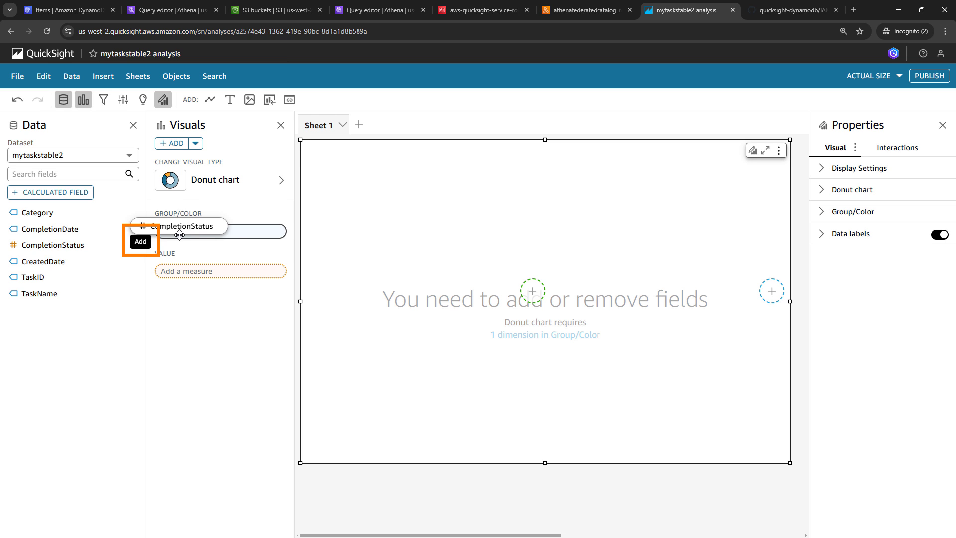
left_click_drag(180, 234, 179, 231)
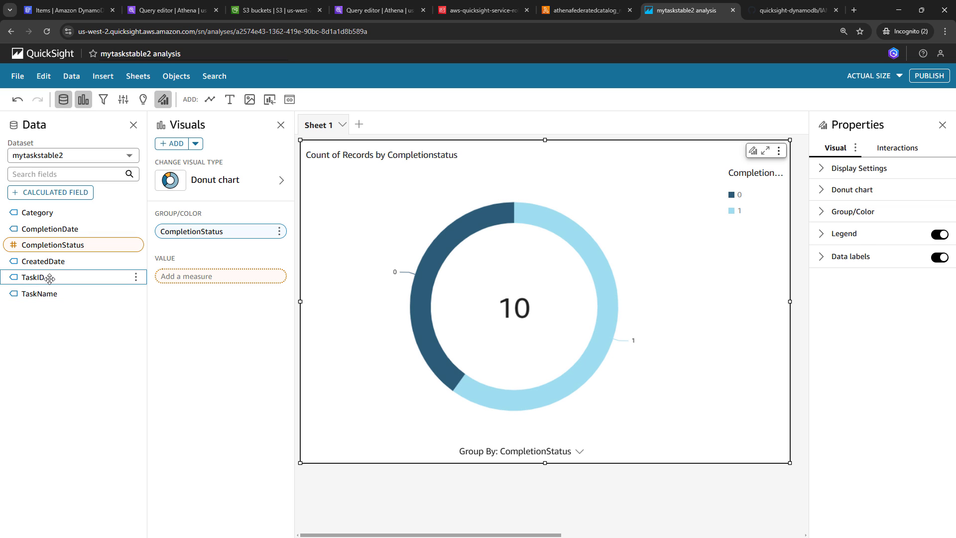
left_click_drag(50, 278, 181, 281)
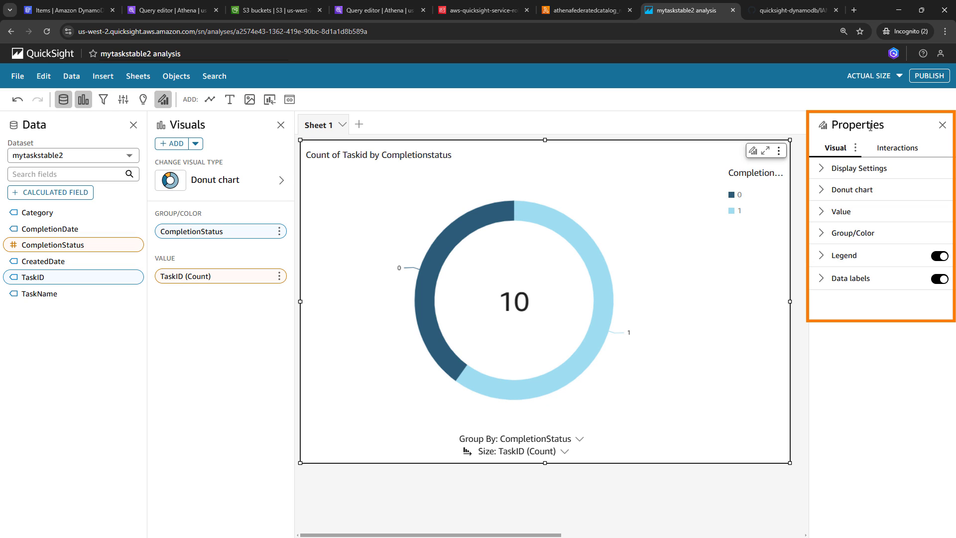
- Set the donut chart's title to "Task Completion Status" and save it
left_click(820, 170)
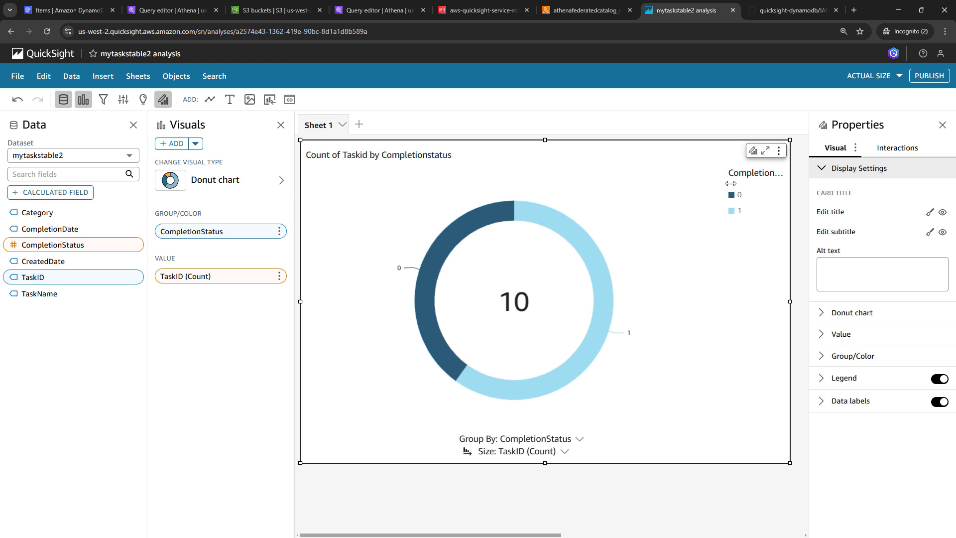
left_click(929, 212)
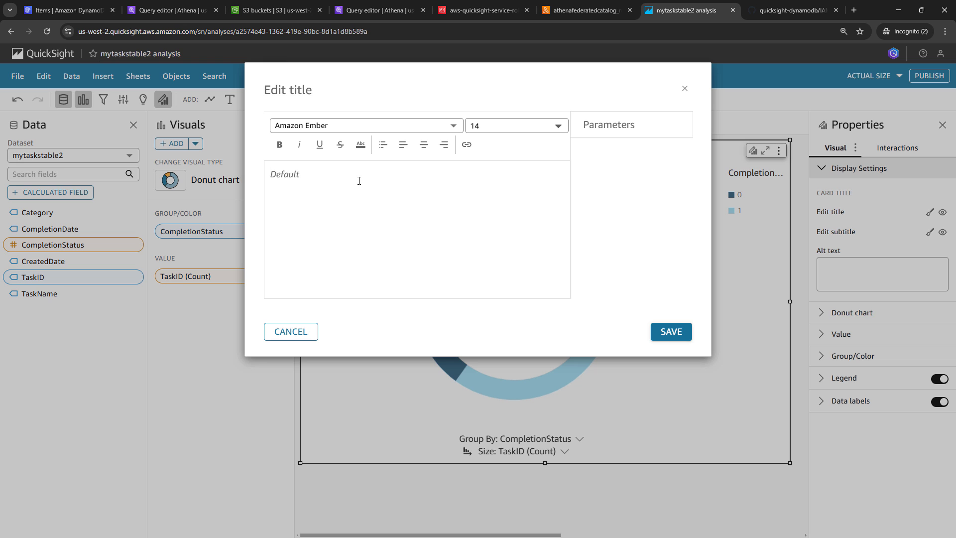
type("Task Completion Status")
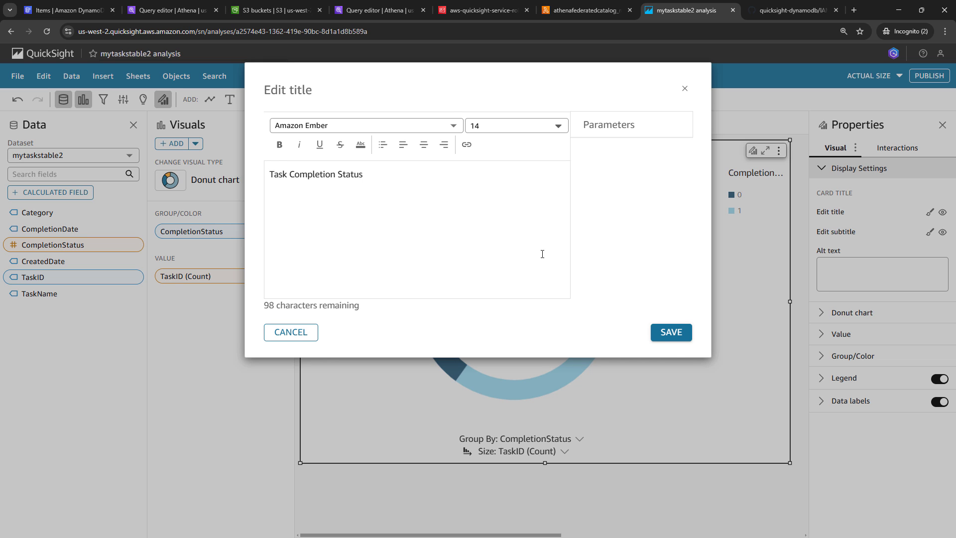
left_click(675, 334)
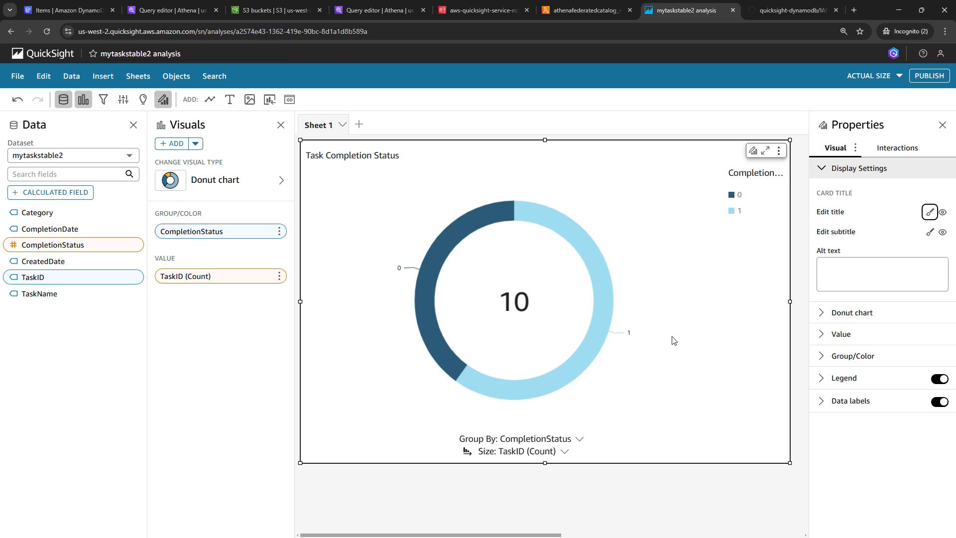
- Color the donut chart's 0 category red and its 1 category green, and turn off the data labels
left_click(731, 196)
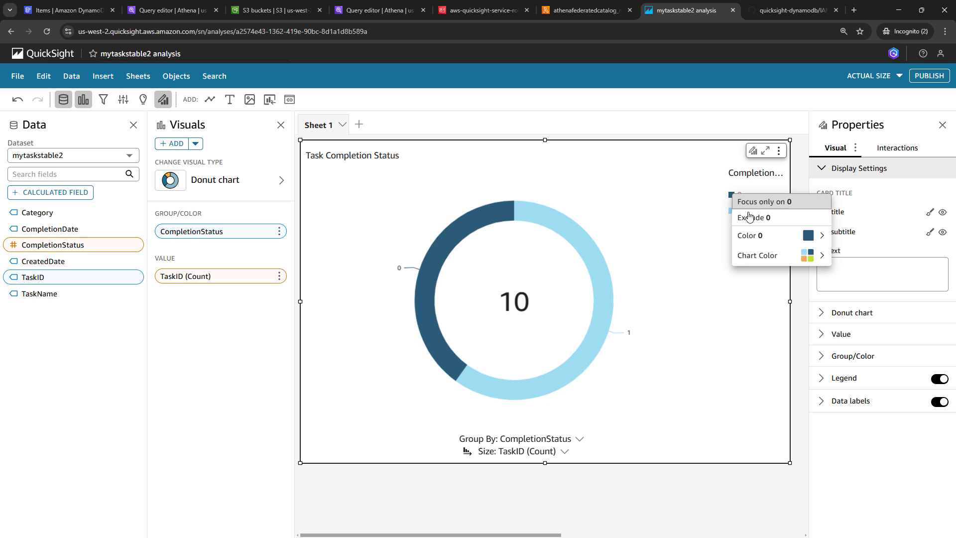
mouse_move(779, 245)
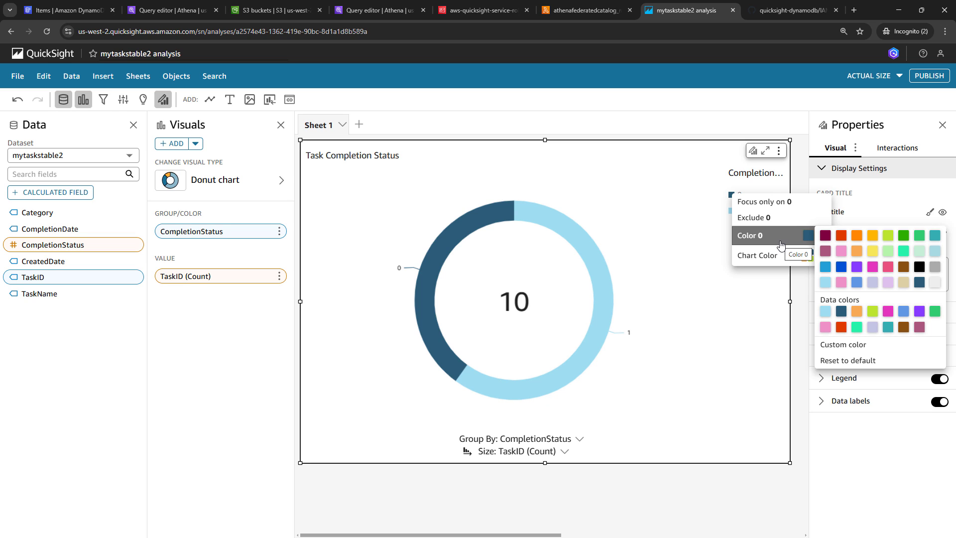
left_click(841, 236)
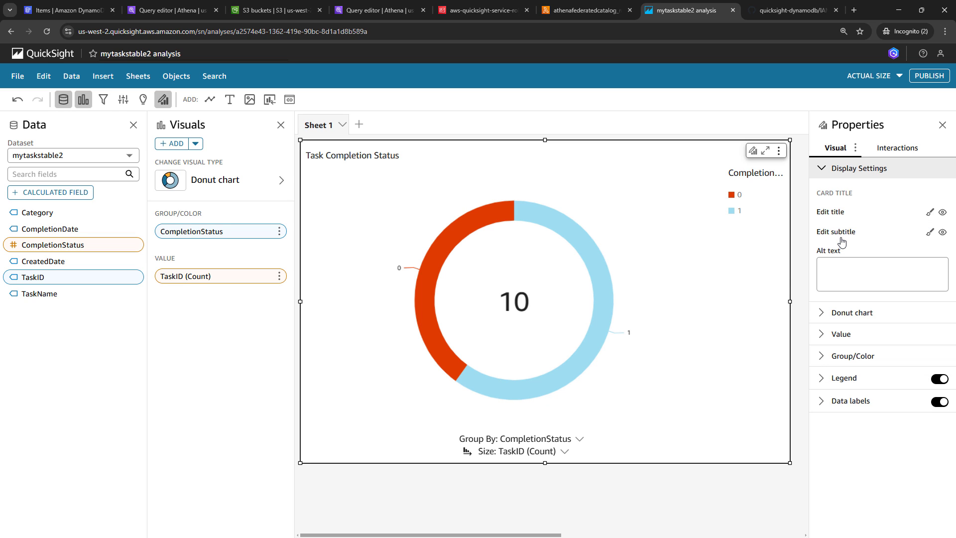
left_click(733, 215)
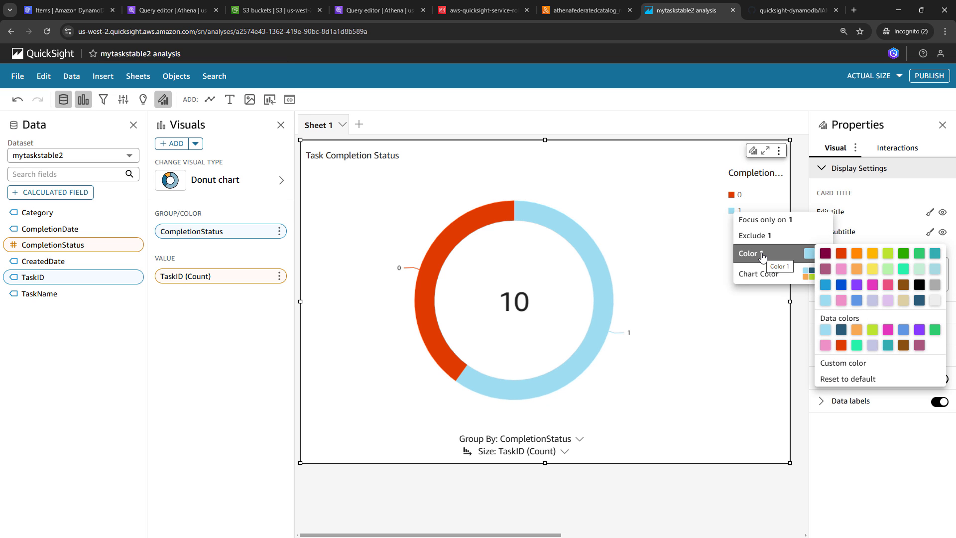
left_click(903, 255)
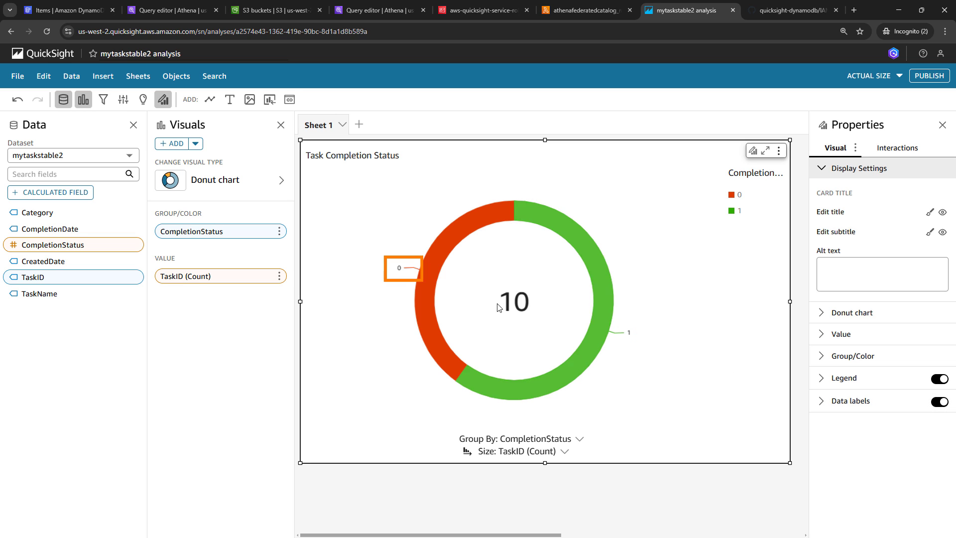
left_click(938, 401)
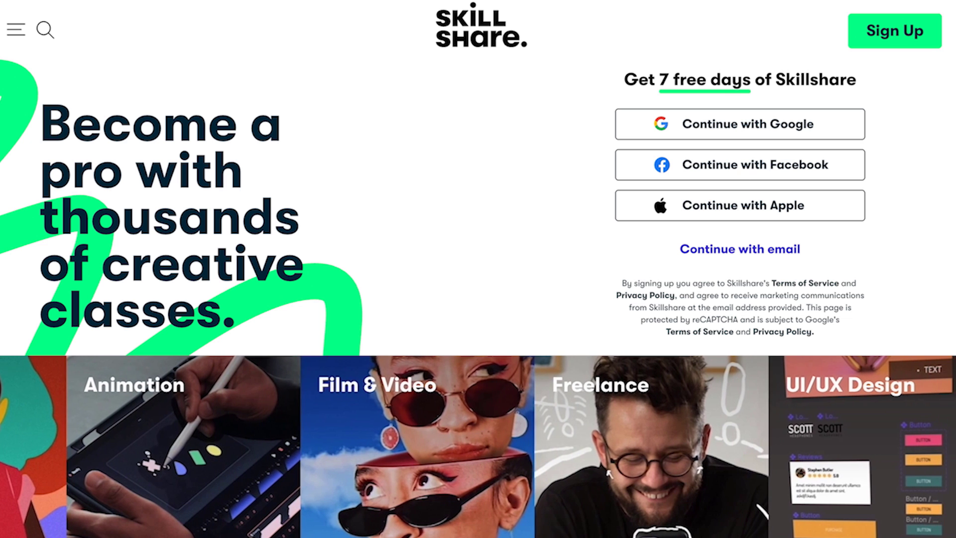
- Look through the Skillshare home page and the class "Find Your Style: Five Exercises to Unlock Your Creative Identity"
scroll(478, 269, "down", 12)
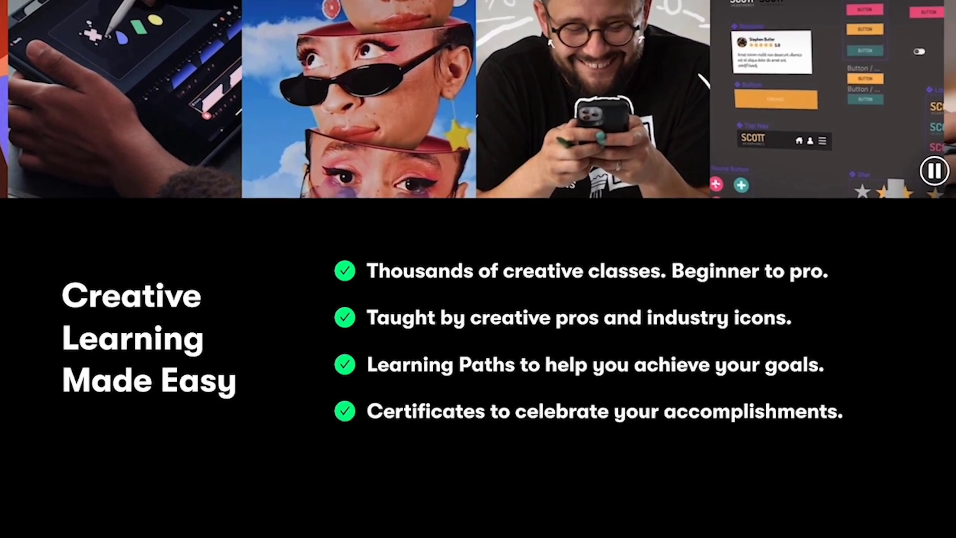
scroll(478, 269, "down", 11)
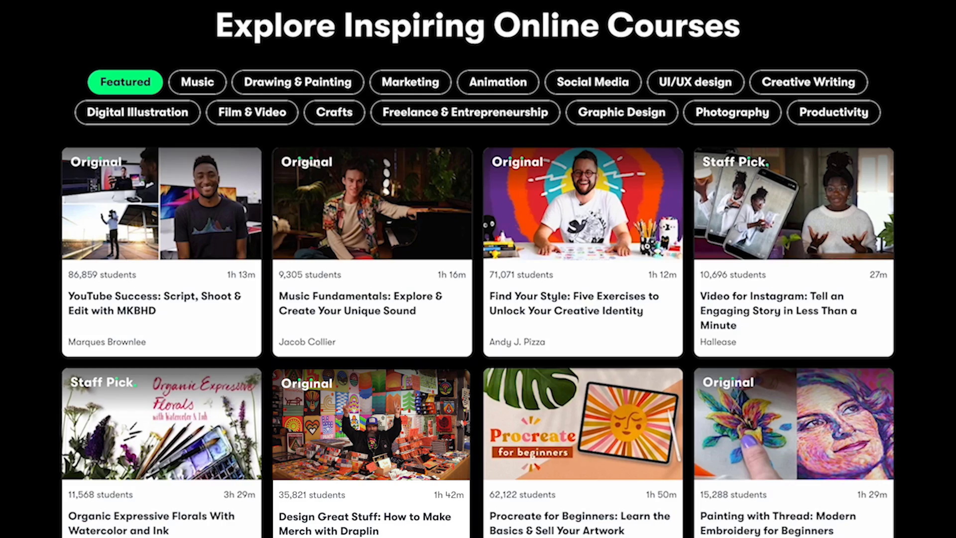
left_click(657, 331)
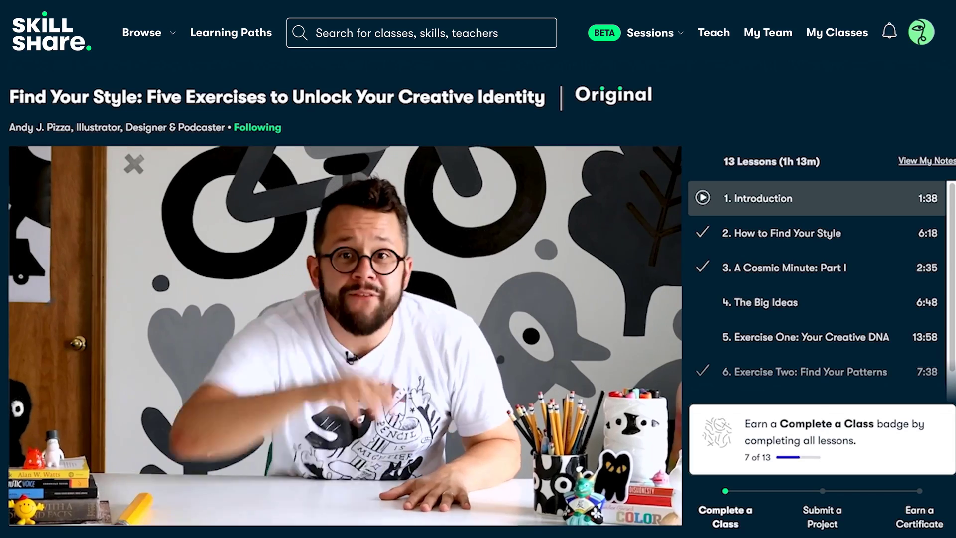
scroll(24, 501, "down", 2)
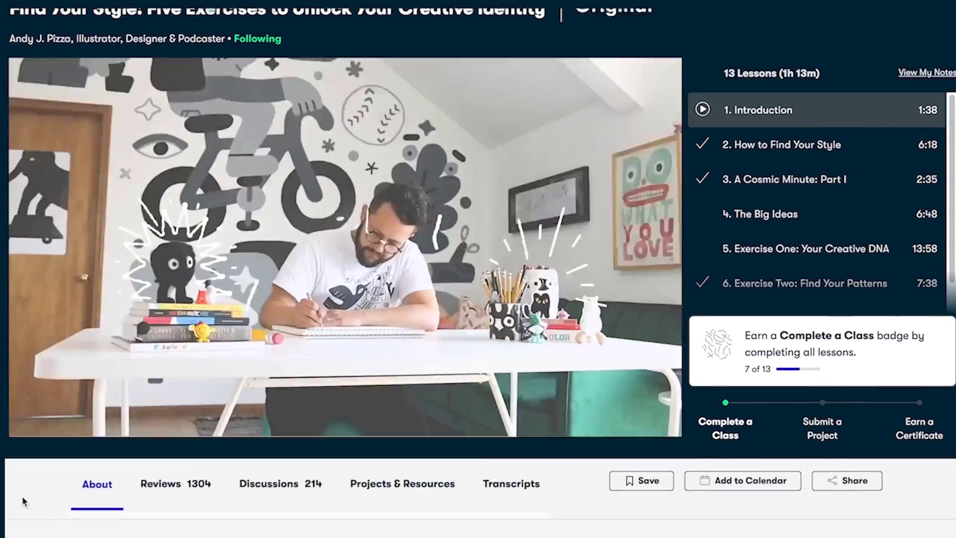
scroll(24, 501, "down", 6)
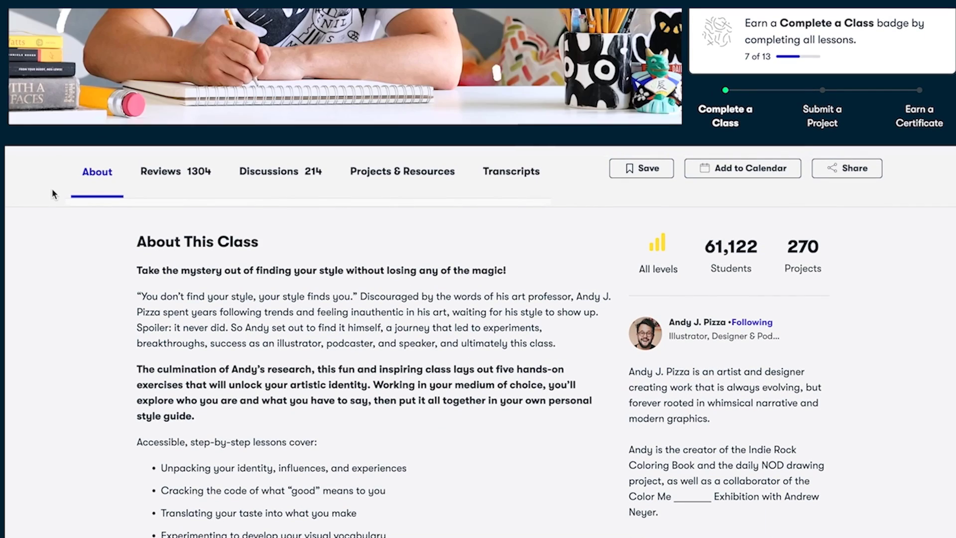
- Examine the Find Your Style class's reviews, discussions, and projects and resources
left_click(167, 178)
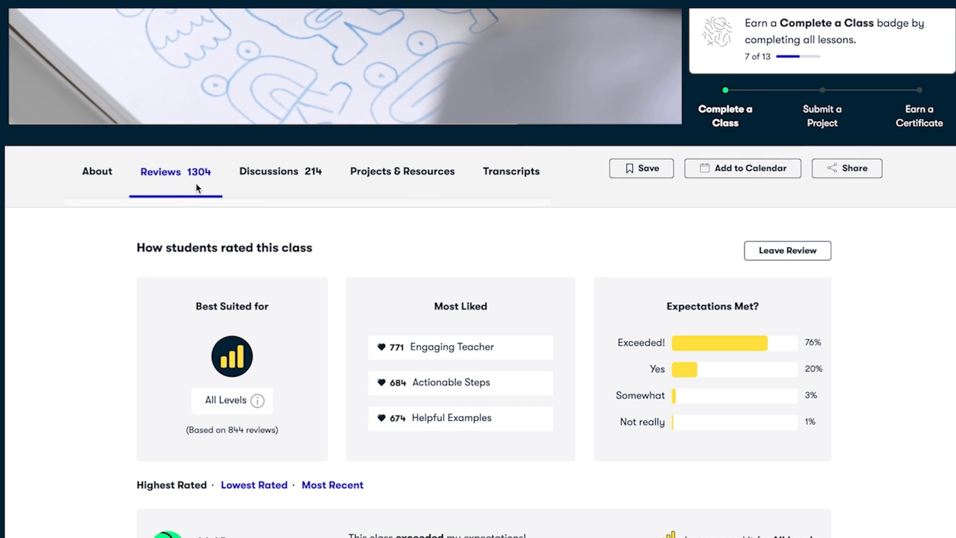
left_click(273, 186)
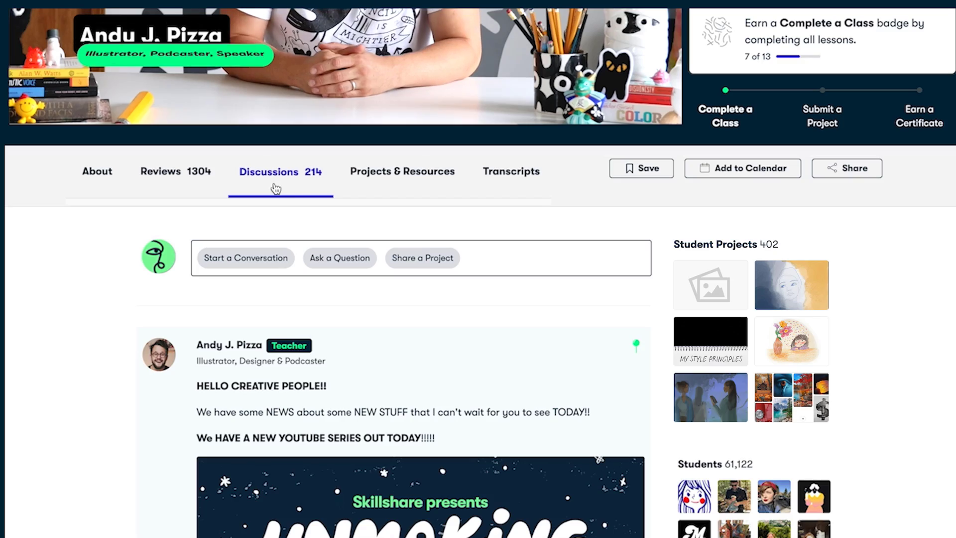
left_click(405, 185)
scroll(407, 164, "down", 1)
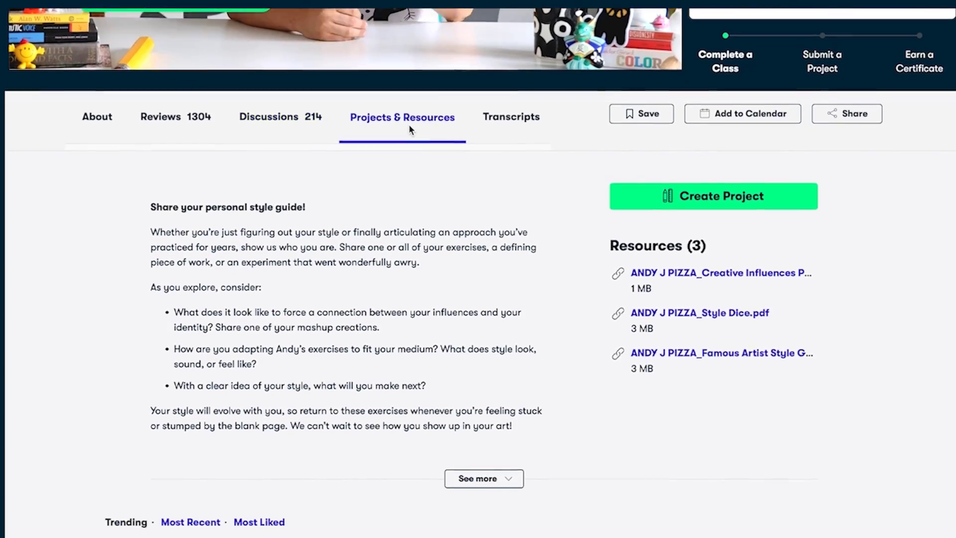
scroll(408, 125, "down", 5)
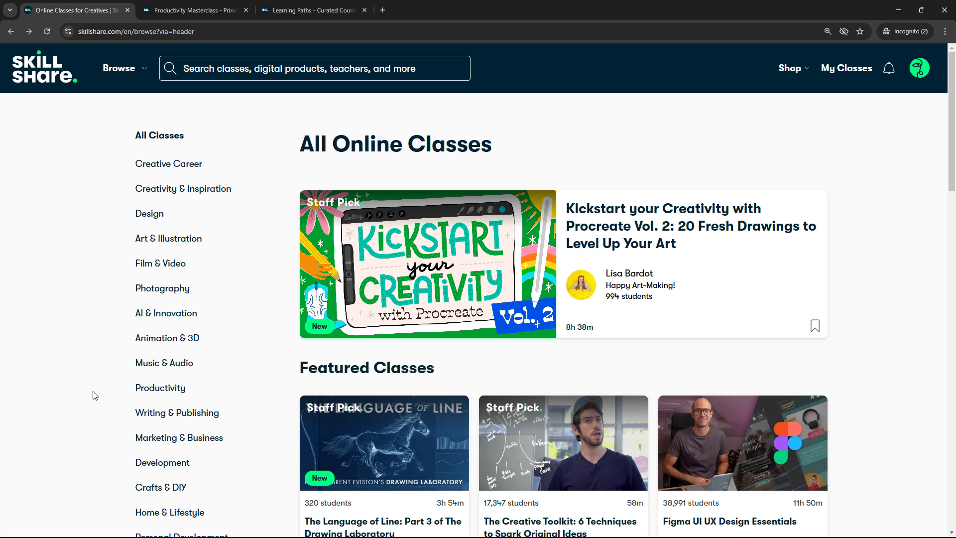
- Browse Skillshare's online classes in the Productivity and Personal Development categories
left_click(157, 391)
scroll(50, 392, "down", 3)
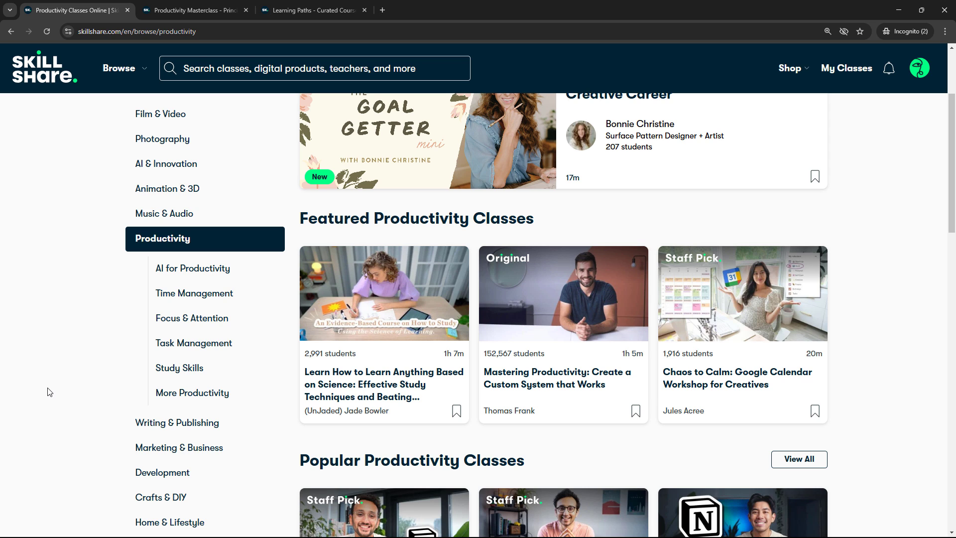
scroll(50, 392, "down", 3)
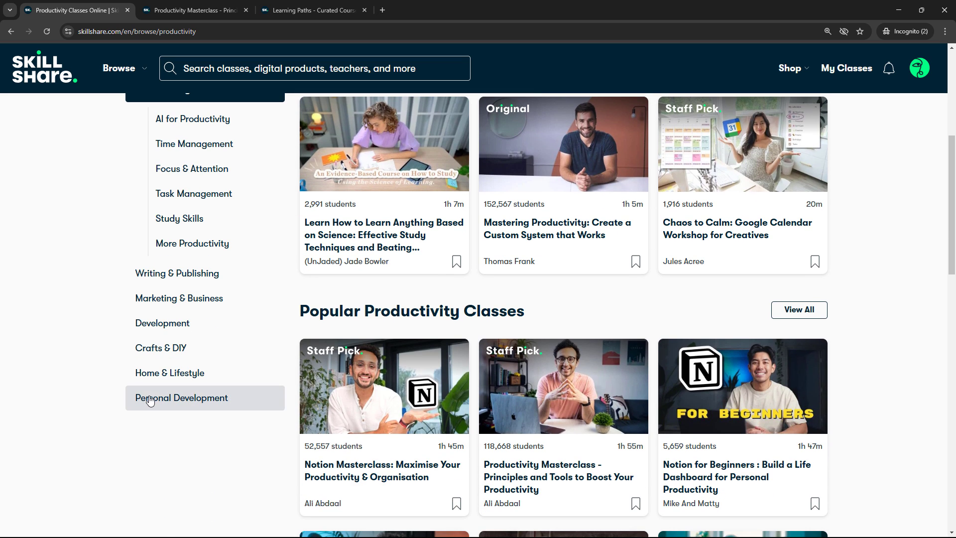
left_click(78, 403)
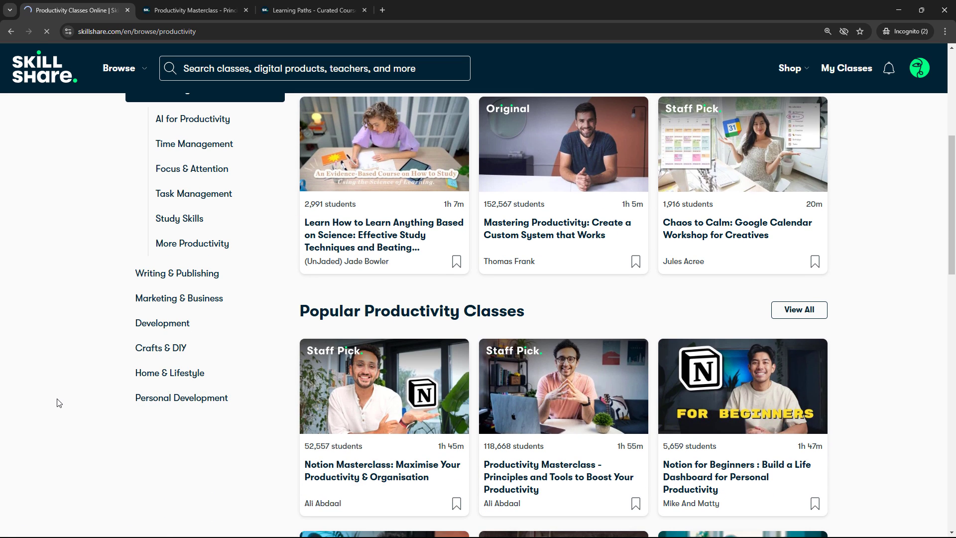
scroll(59, 402, "down", 5)
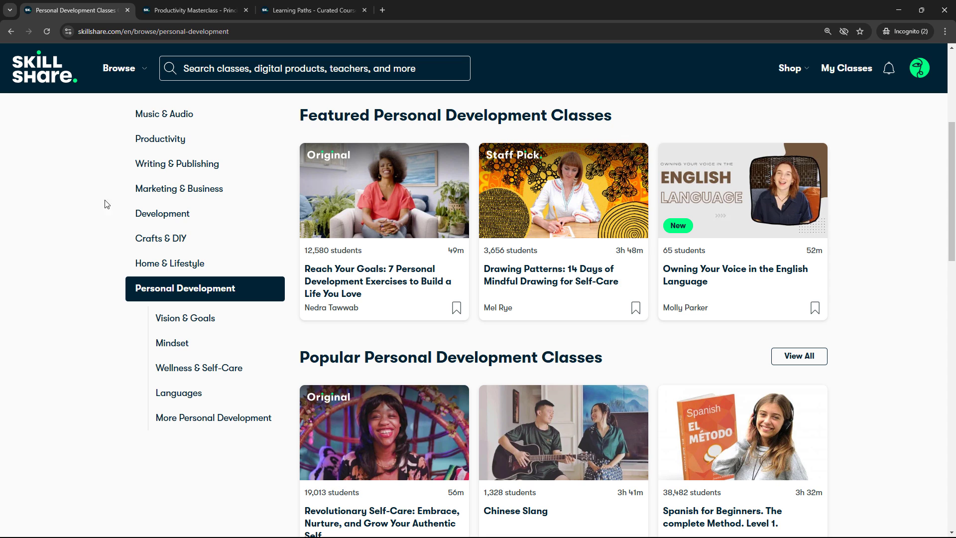
- Play the introduction of the Productivity Masterclass and look through the curated Learning Paths on Skillshare
left_click(162, 14)
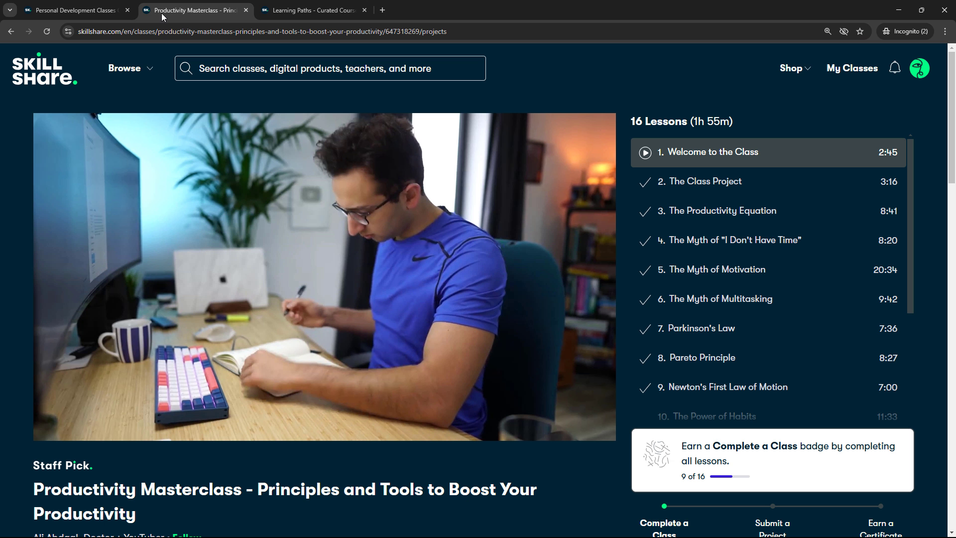
left_click(45, 425)
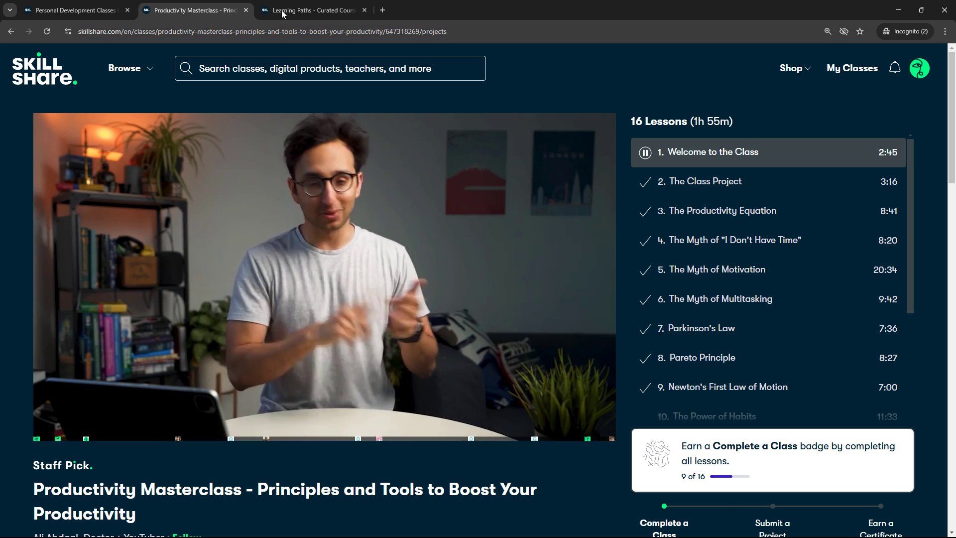
left_click(280, 10)
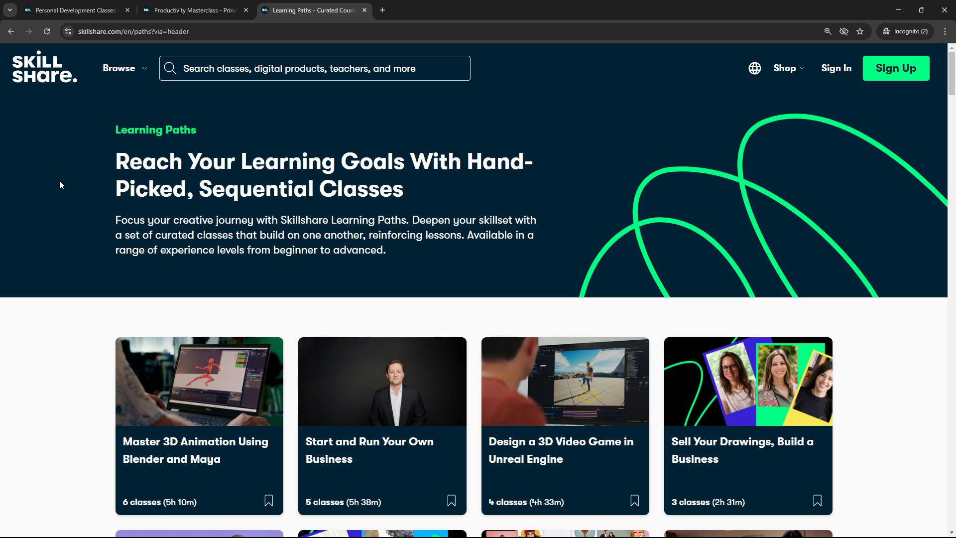
scroll(46, 232, "down", 5)
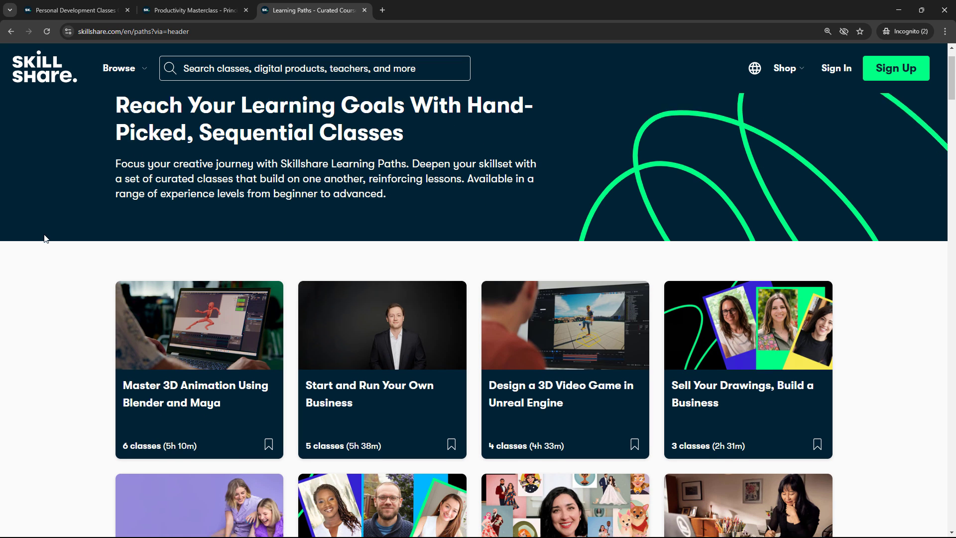
scroll(45, 242, "down", 6)
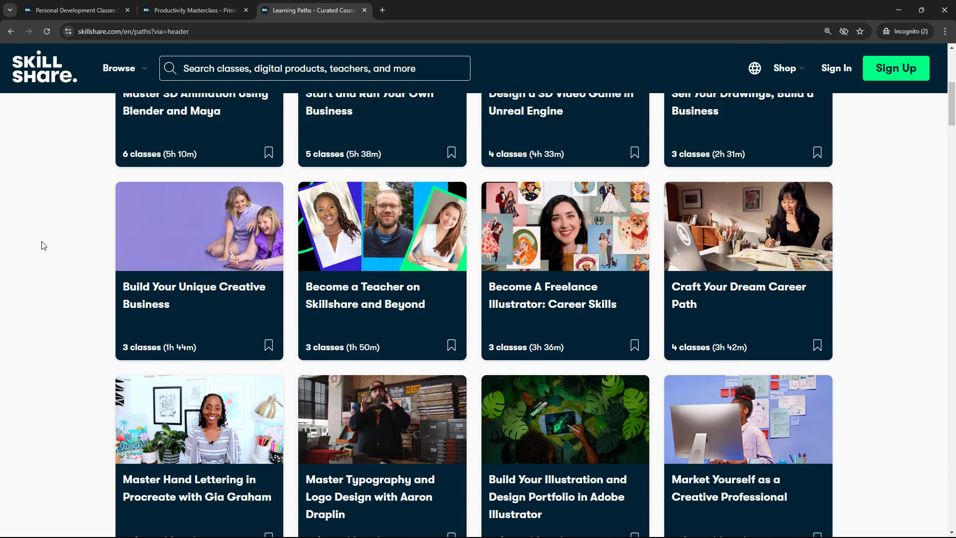
scroll(44, 247, "down", 7)
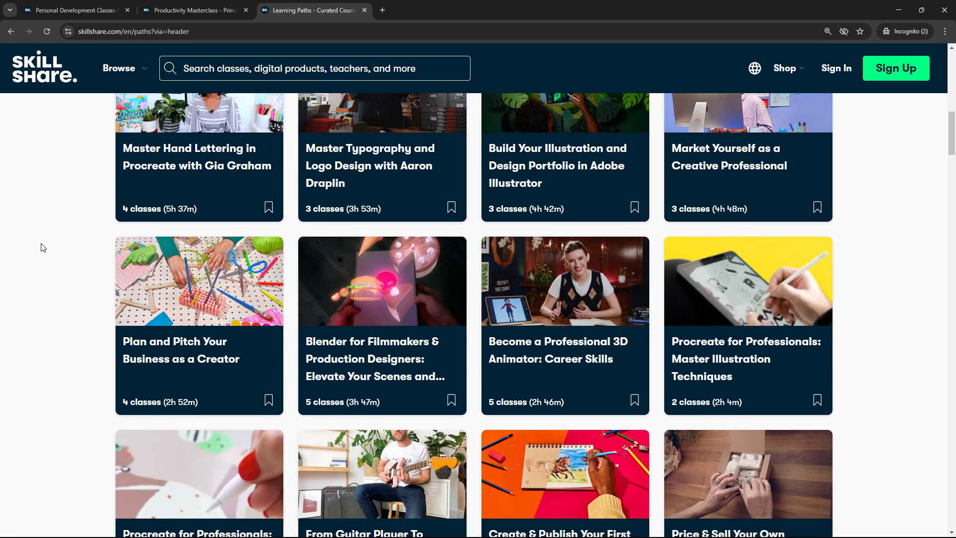
scroll(44, 249, "down", 4)
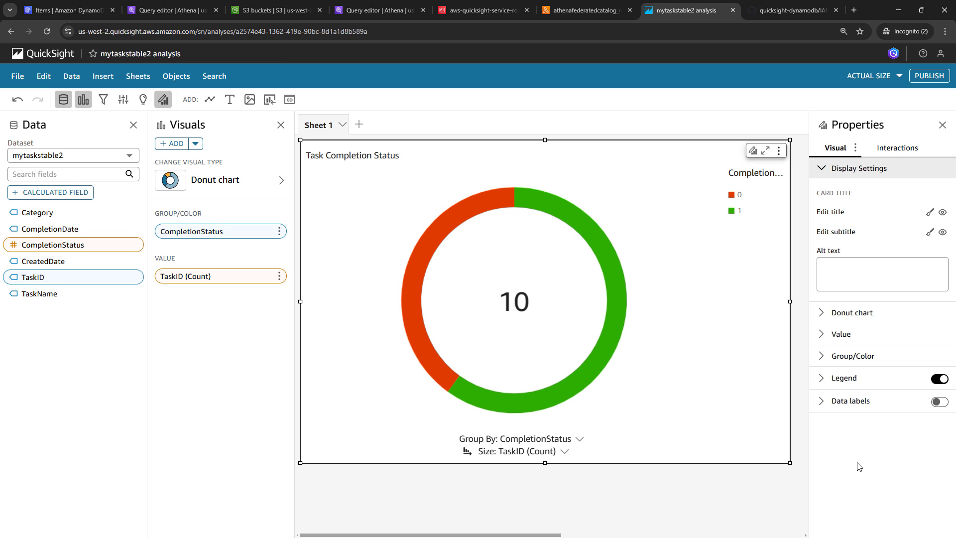
- Add a horizontal bar chart with Category on the Y axis and the count of TaskID as its value
left_click(196, 144)
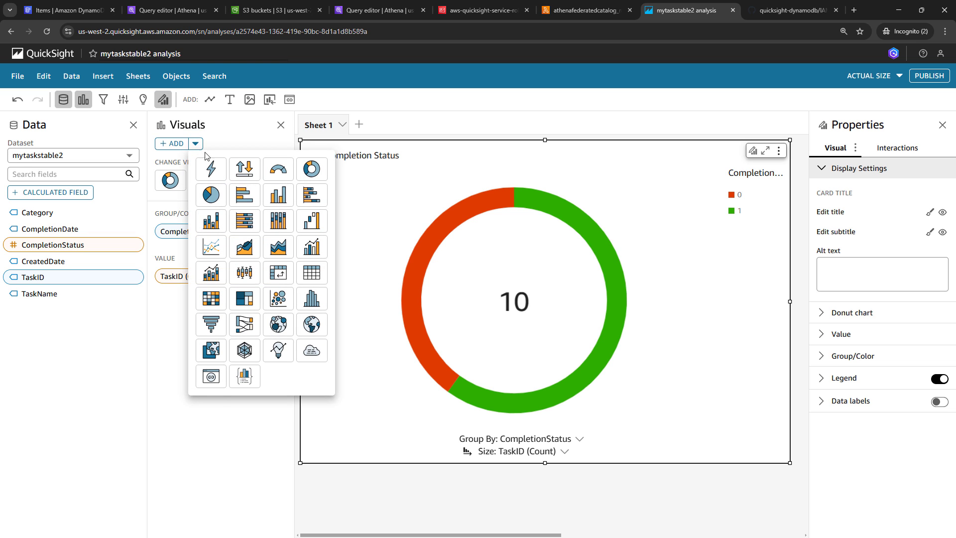
left_click(254, 197)
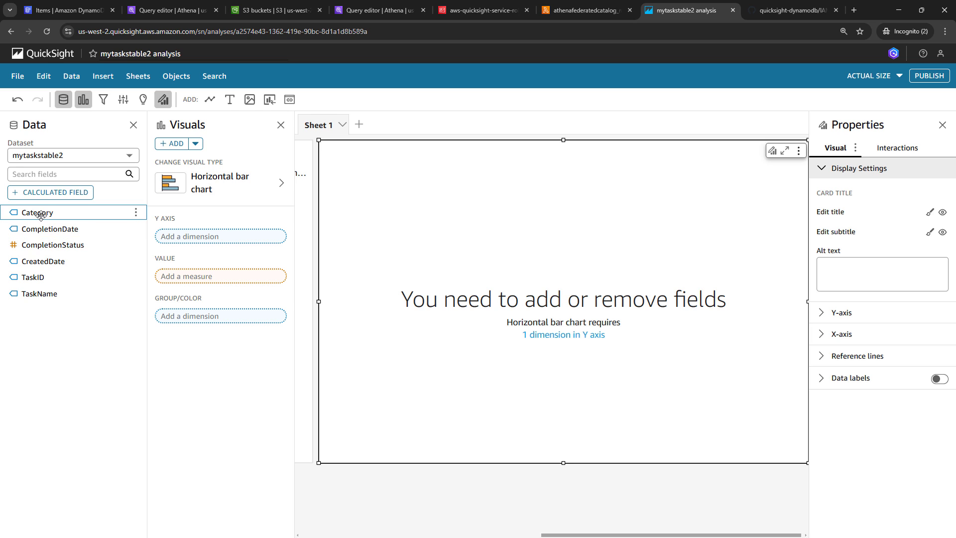
left_click_drag(40, 213, 195, 243)
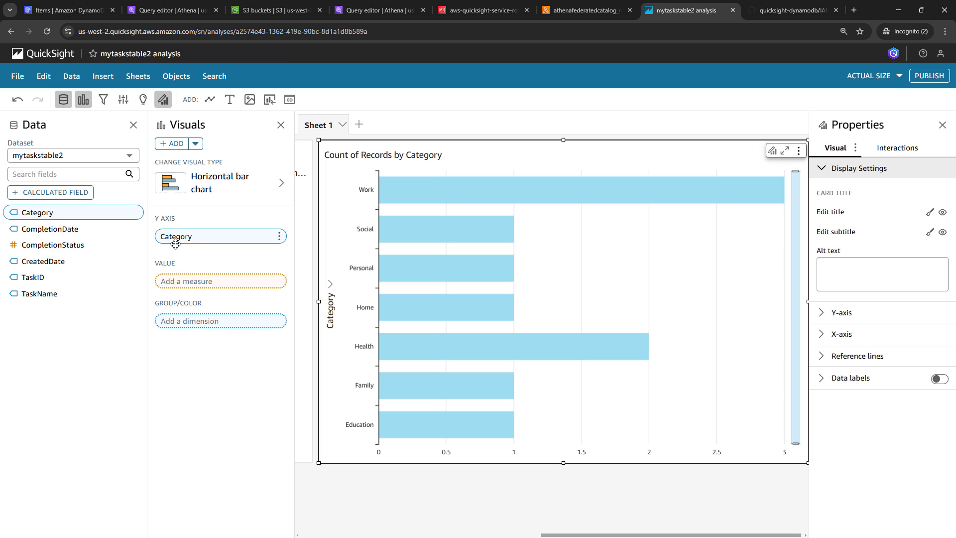
left_click_drag(39, 278, 176, 283)
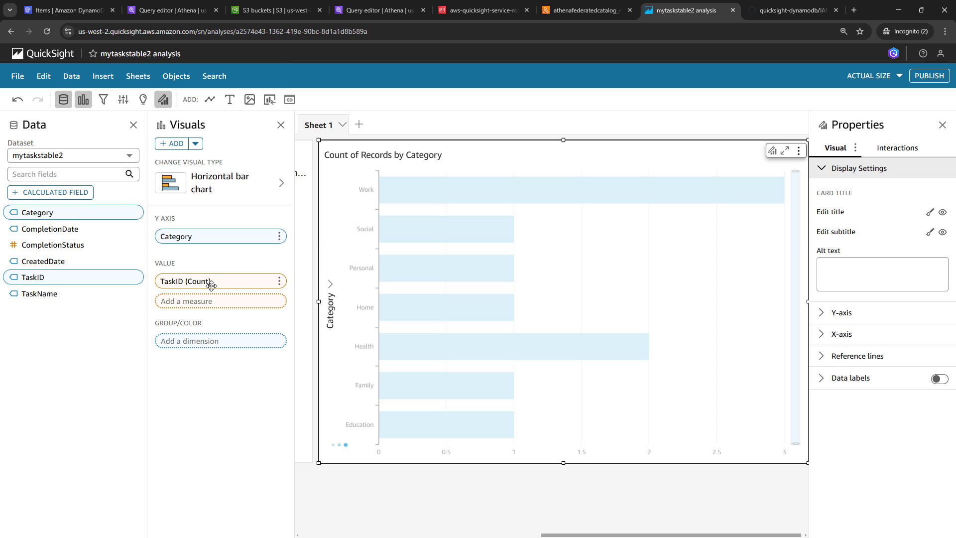
left_click(279, 281)
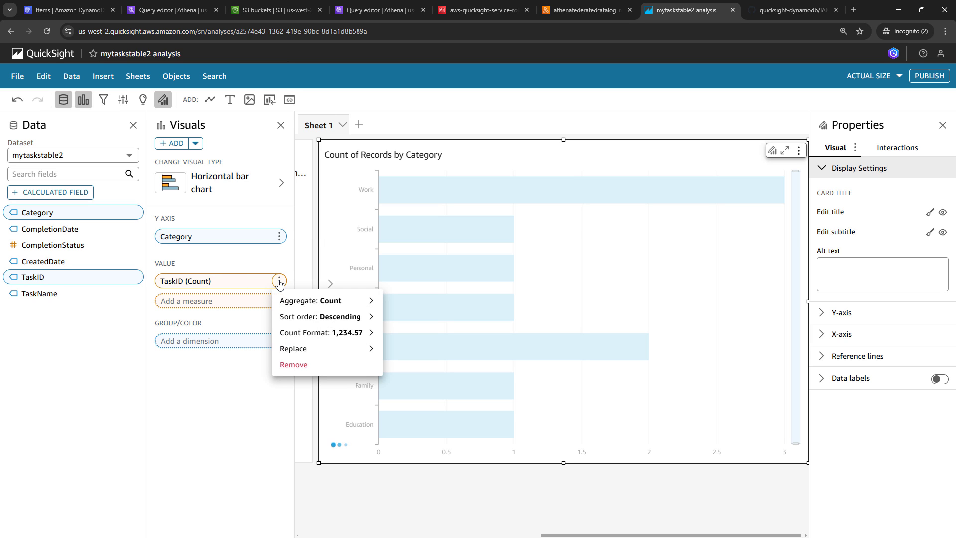
mouse_move(301, 297)
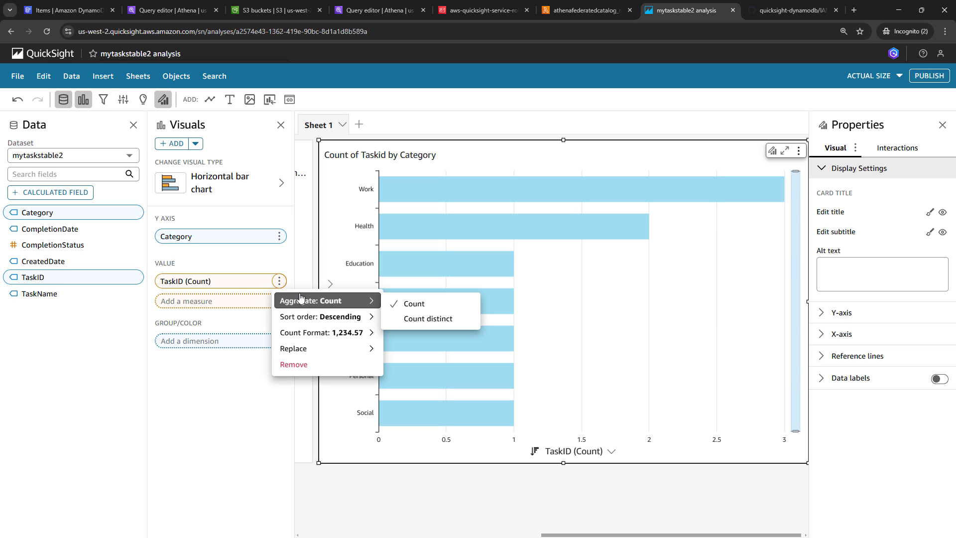
left_click(240, 268)
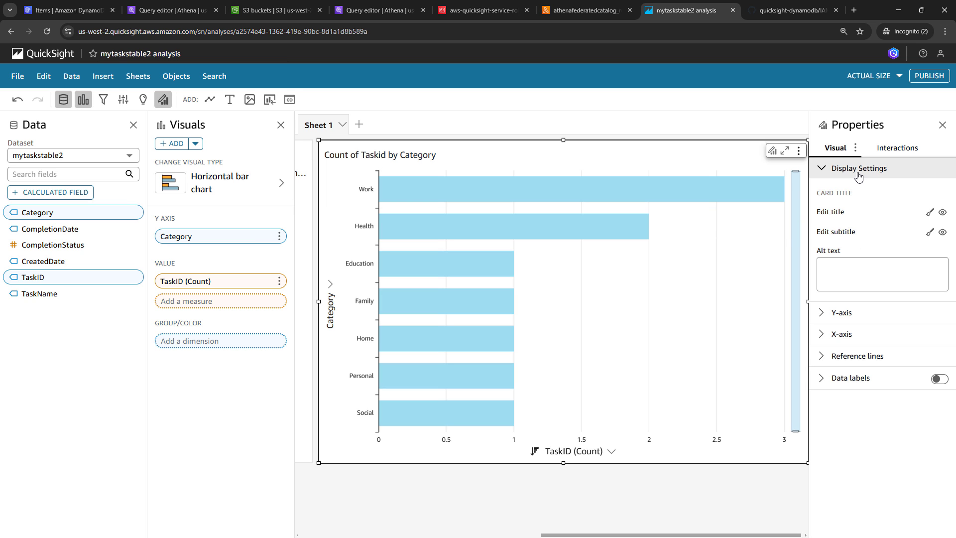
- Title the bar chart "Tasks by Category"
left_click(929, 212)
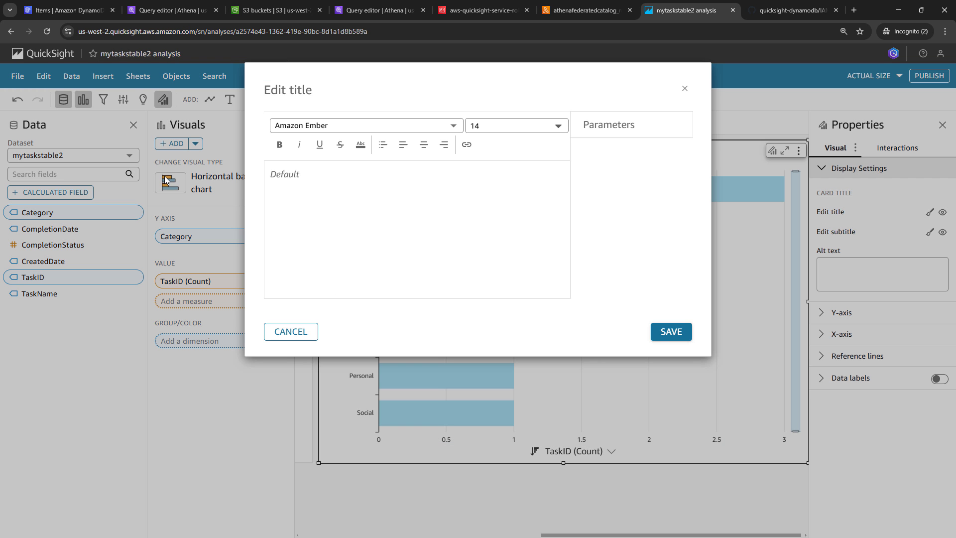
type("Tasks by Category")
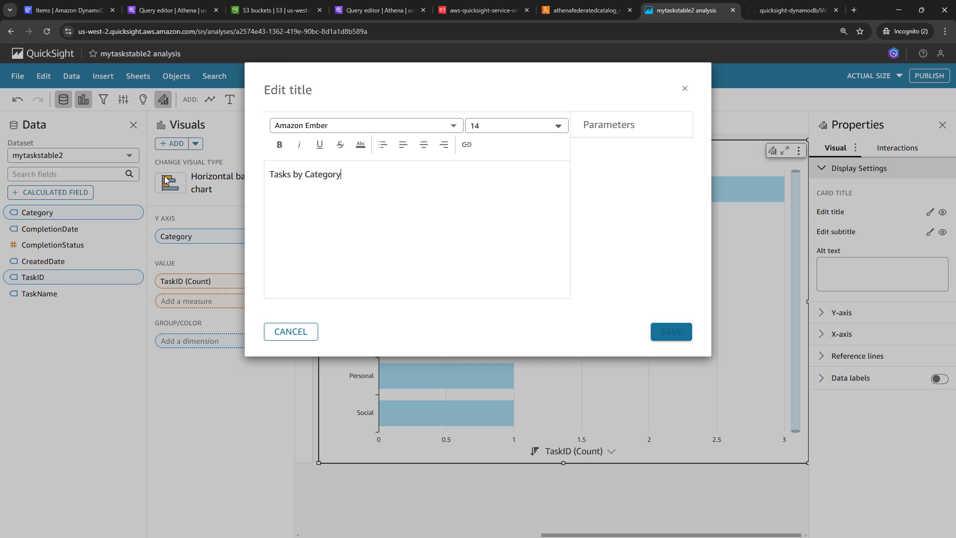
left_click(676, 333)
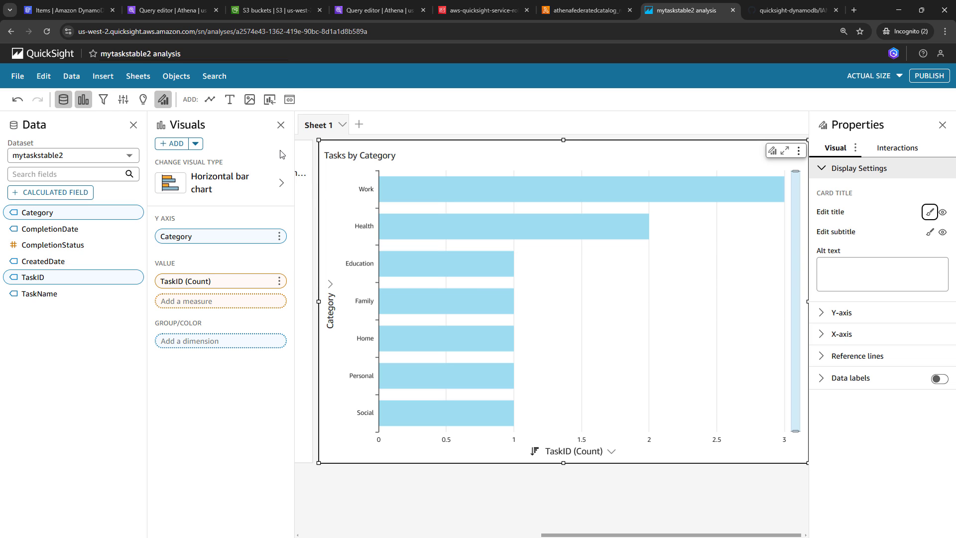
- Shrink the Tasks by Category bar chart and the Task Completion Status donut chart to make room on the sheet
left_click(280, 126)
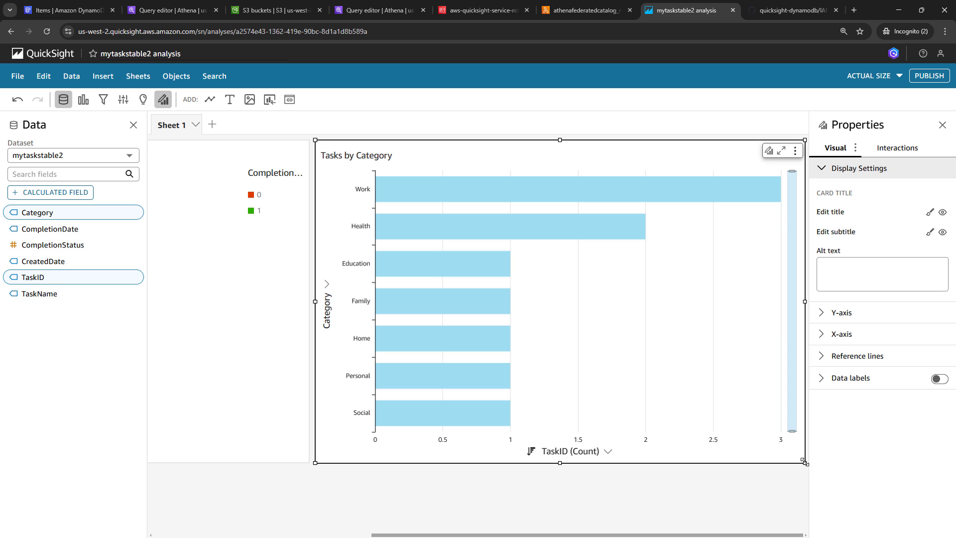
left_click_drag(803, 461, 644, 339)
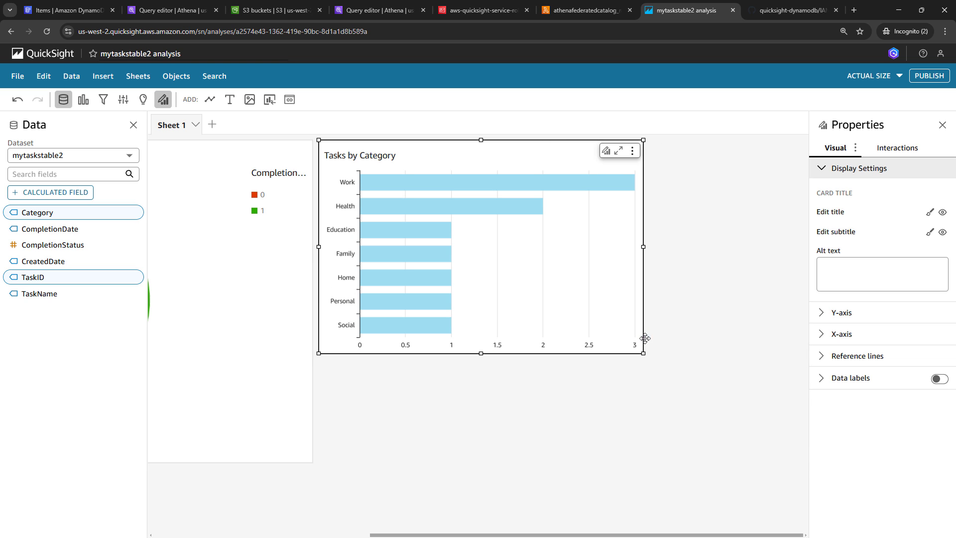
left_click(294, 434)
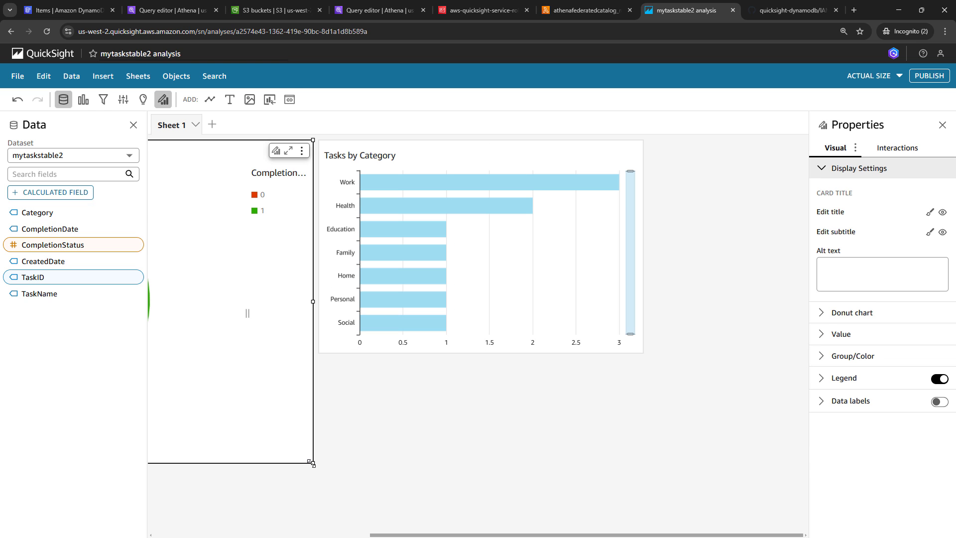
left_click_drag(313, 463, 226, 307)
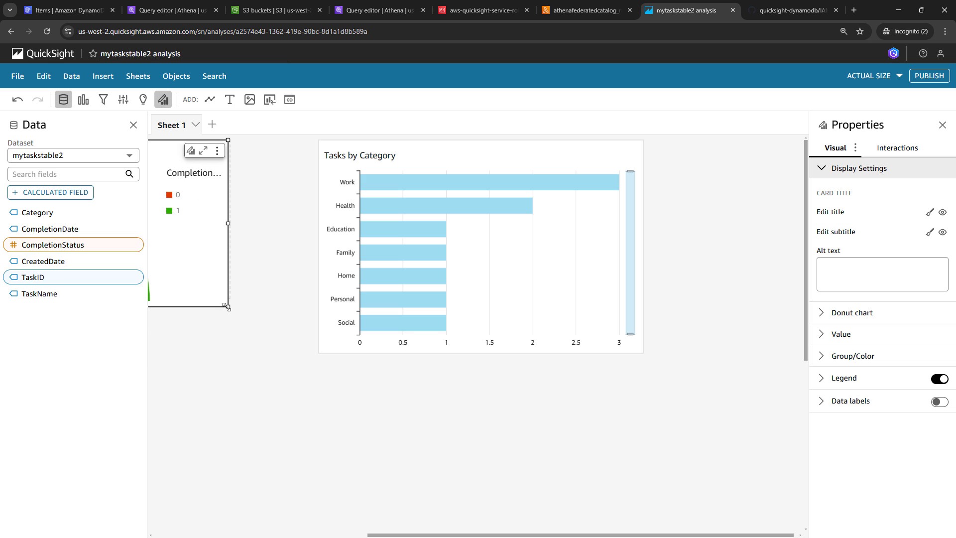
- Move the bar chart directly below the donut chart, and reduce the donut chart to the bar chart's width with less height
left_click(324, 342)
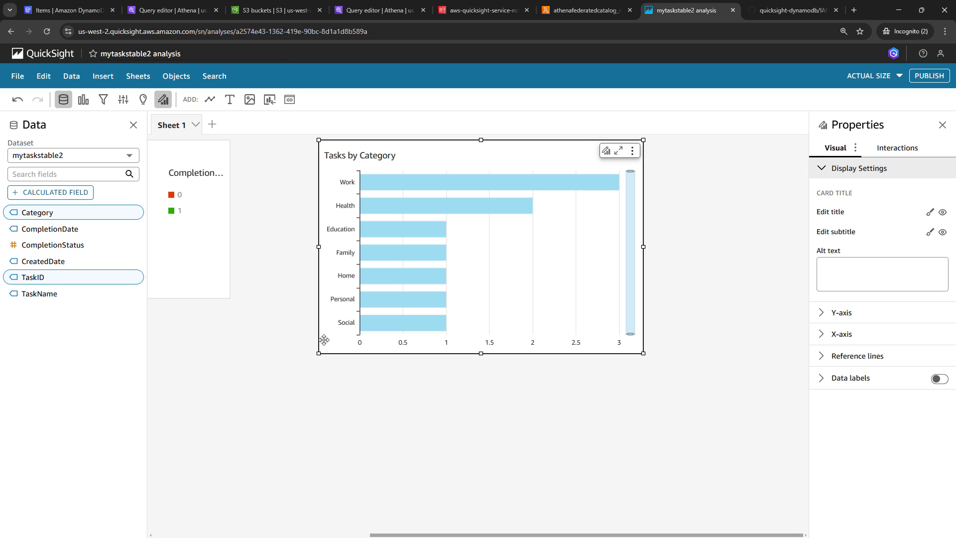
left_click_drag(324, 340, 174, 511)
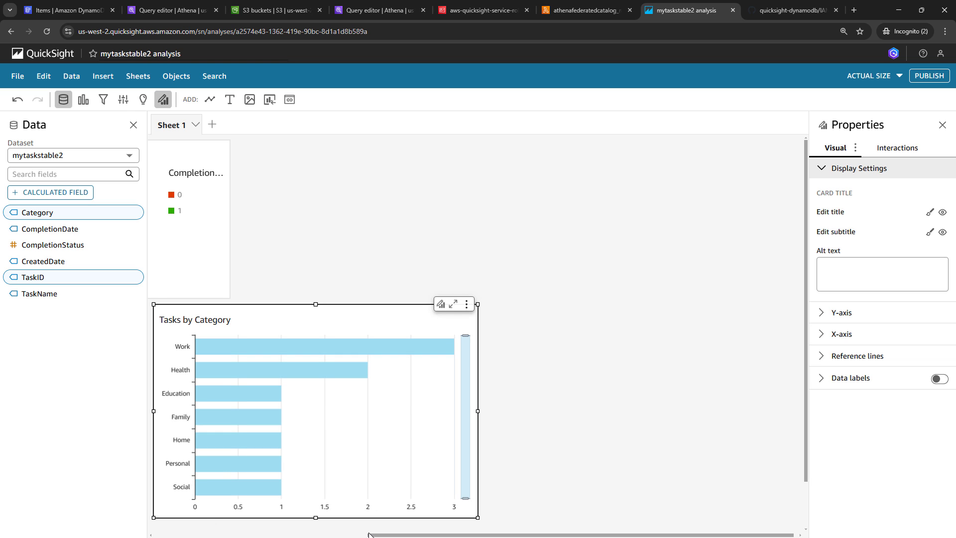
left_click_drag(375, 535, 161, 535)
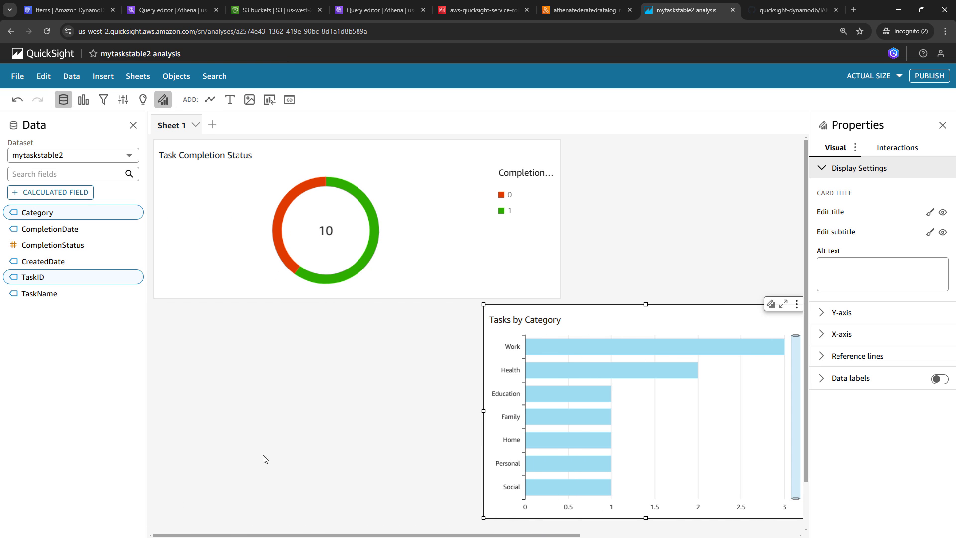
left_click_drag(340, 326, 269, 311)
left_click(549, 295)
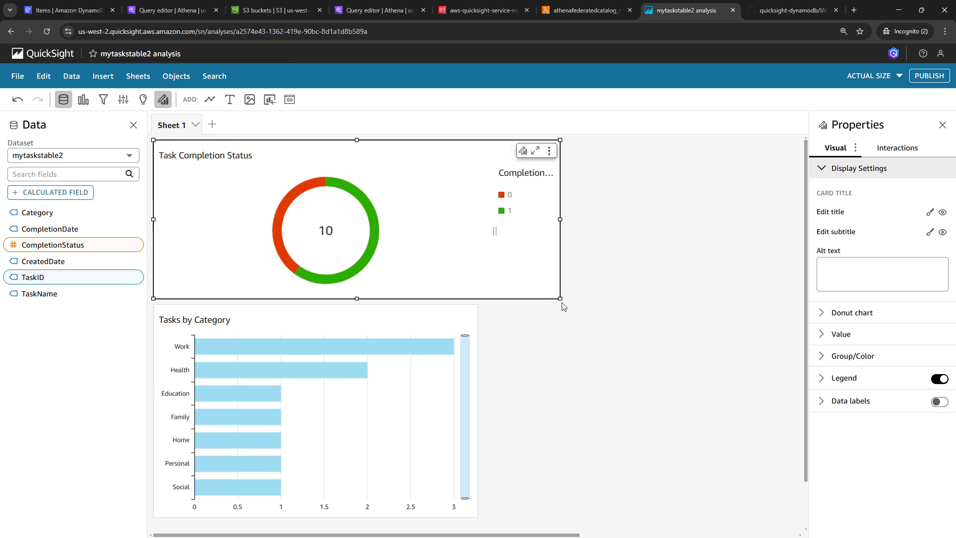
left_click_drag(557, 297, 476, 272)
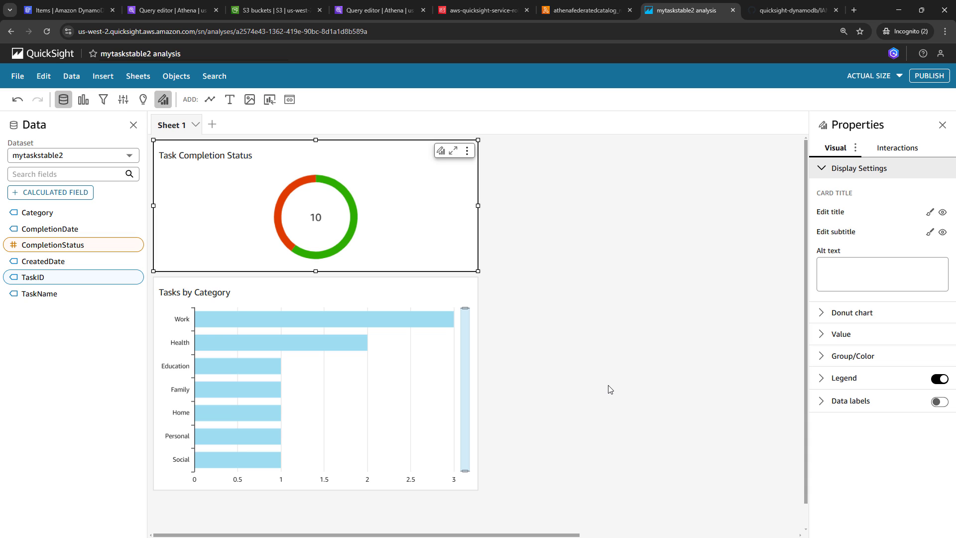
- Add a table visual grouped by TaskName, CreatedDate, Category and CompletionStatus
left_click(83, 100)
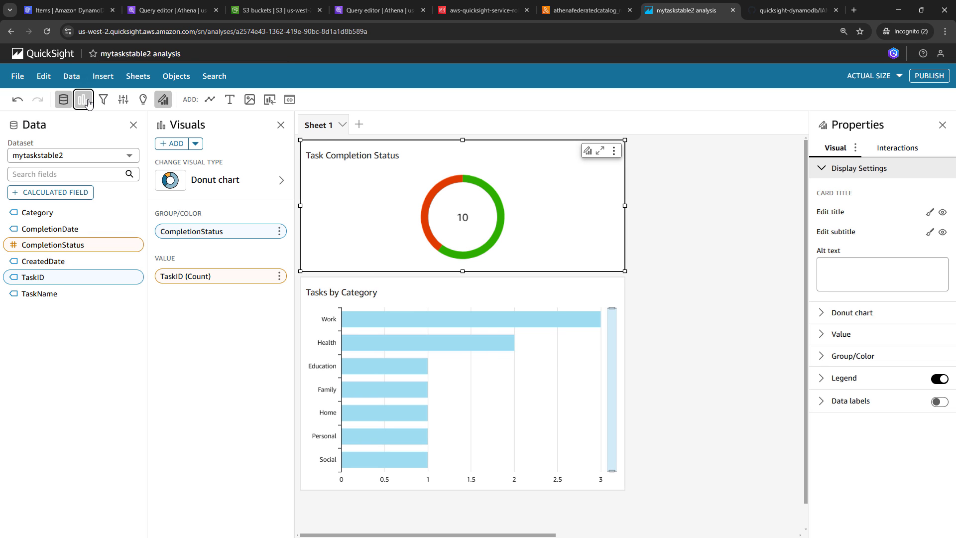
left_click(196, 144)
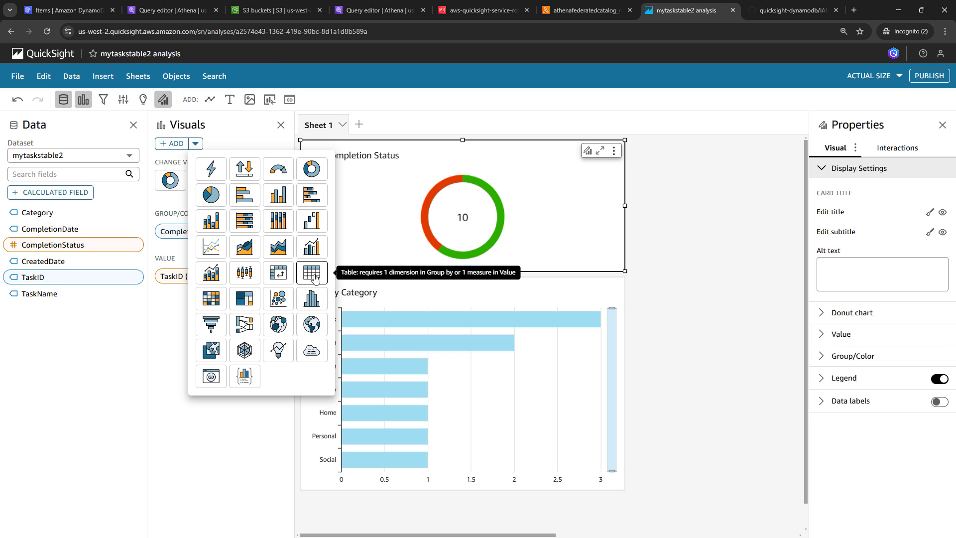
left_click(312, 273)
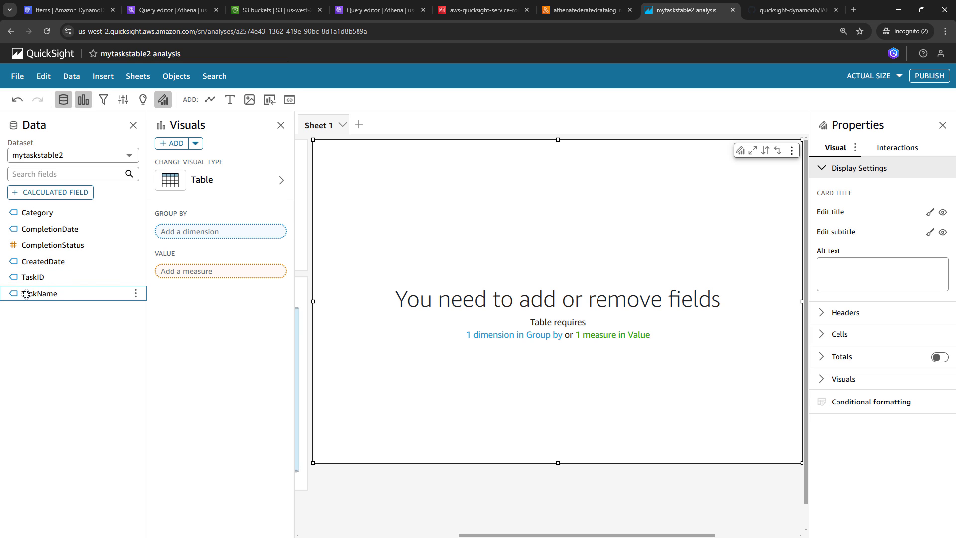
left_click_drag(26, 294, 192, 236)
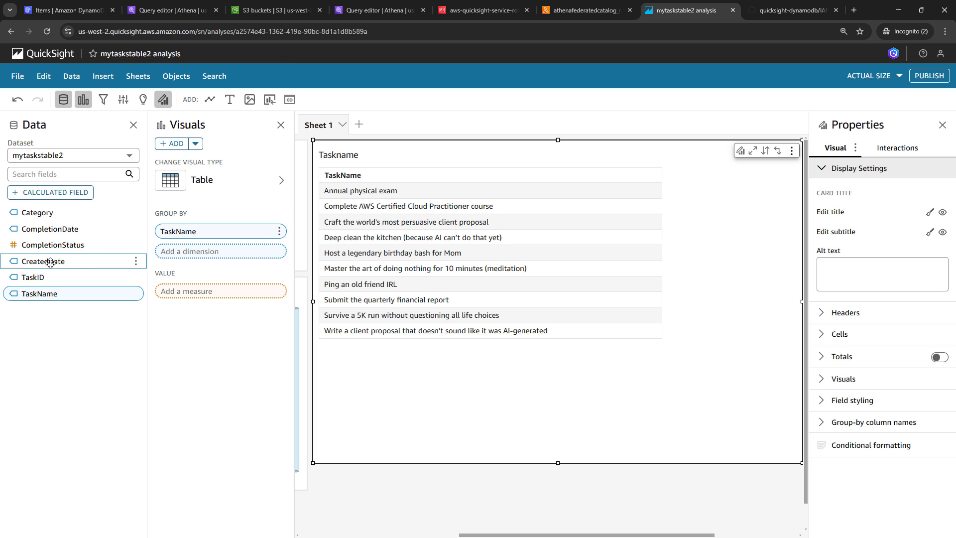
left_click_drag(51, 262, 195, 256)
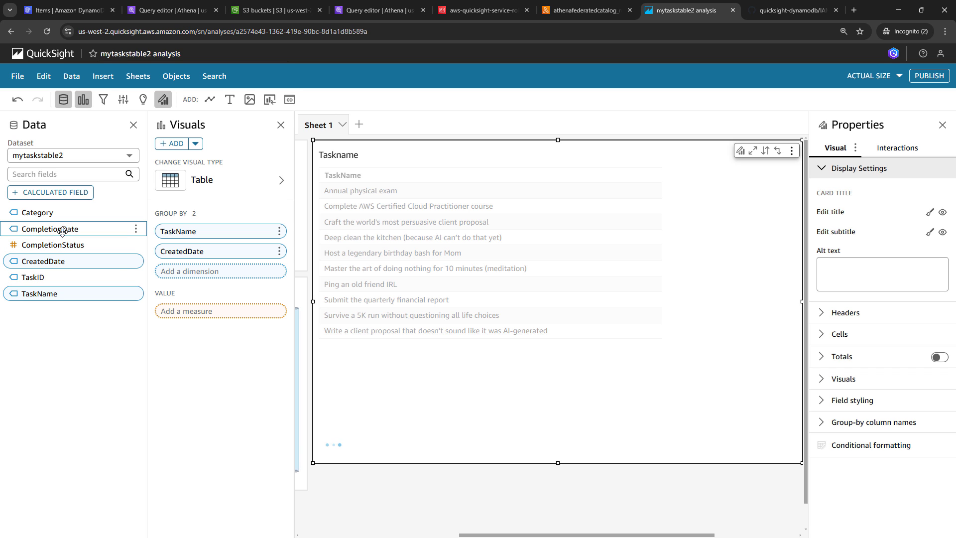
left_click_drag(32, 212, 184, 278)
left_click_drag(45, 244, 203, 293)
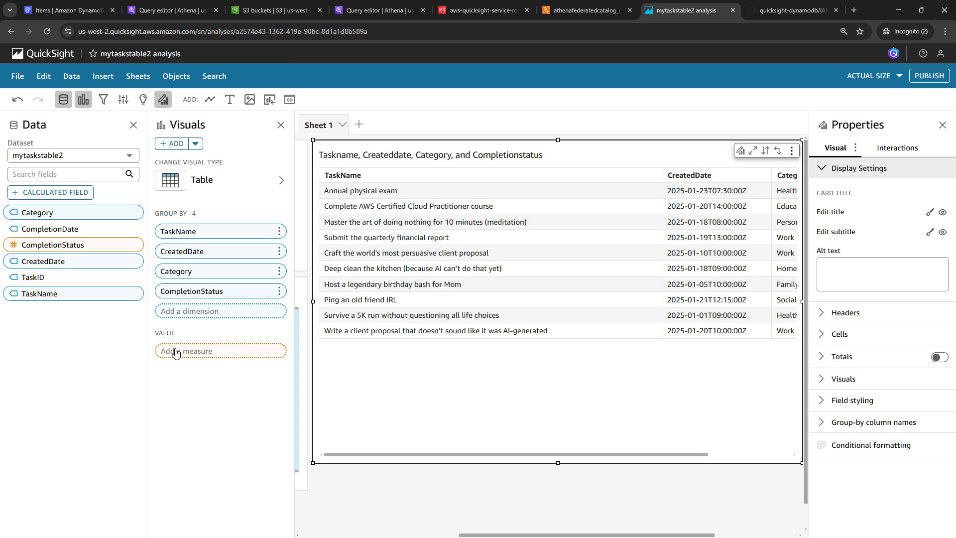
- Sort the table by CreatedDate with the oldest first, and narrow its TaskName and Category columns
left_click(279, 252)
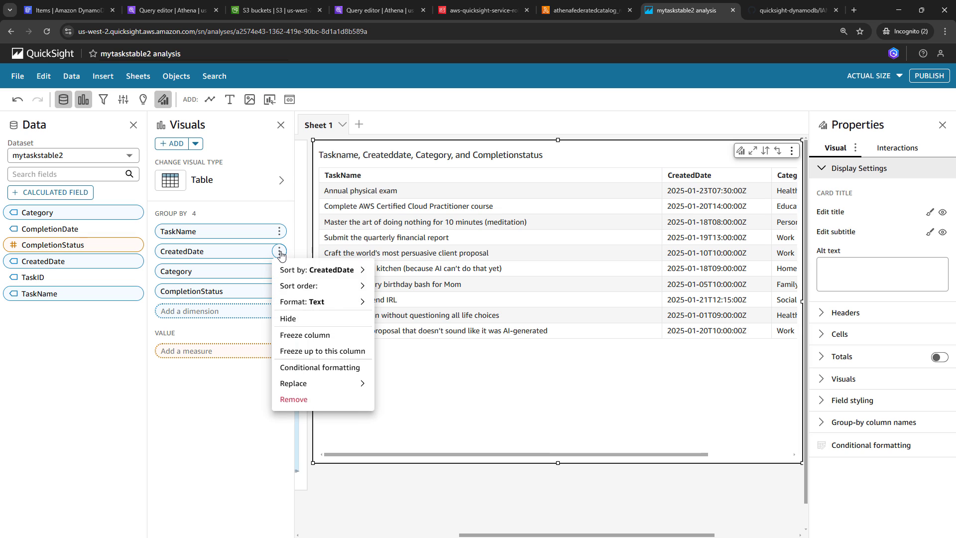
mouse_move(308, 273)
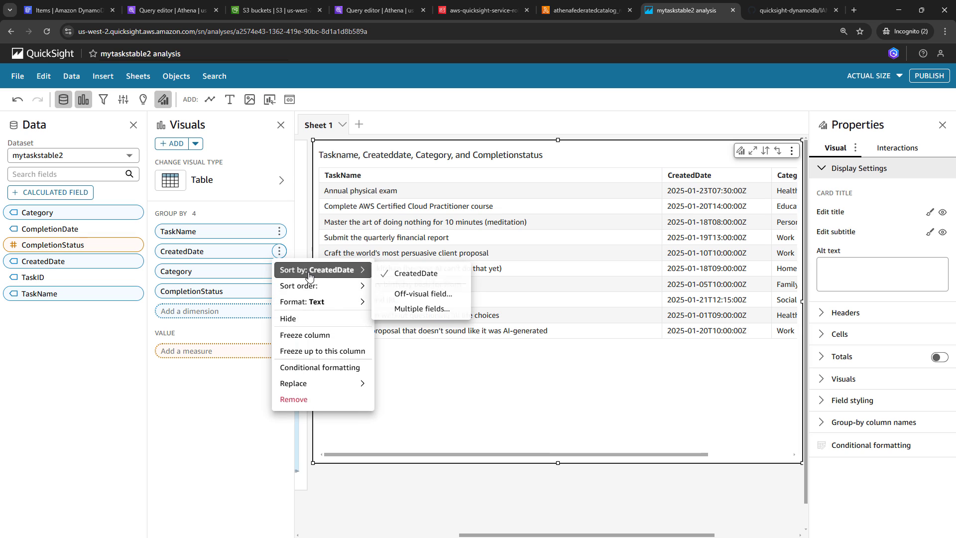
left_click(416, 273)
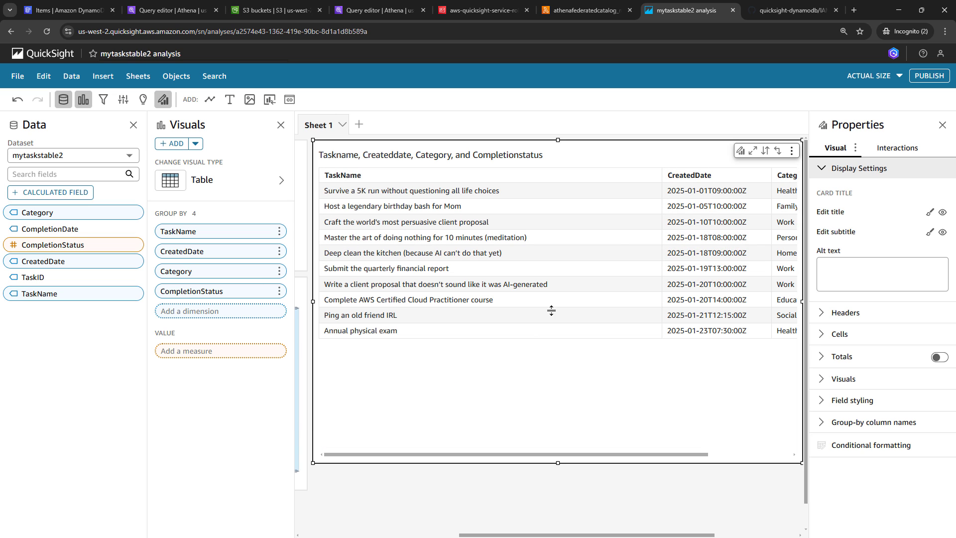
left_click_drag(661, 176, 564, 176)
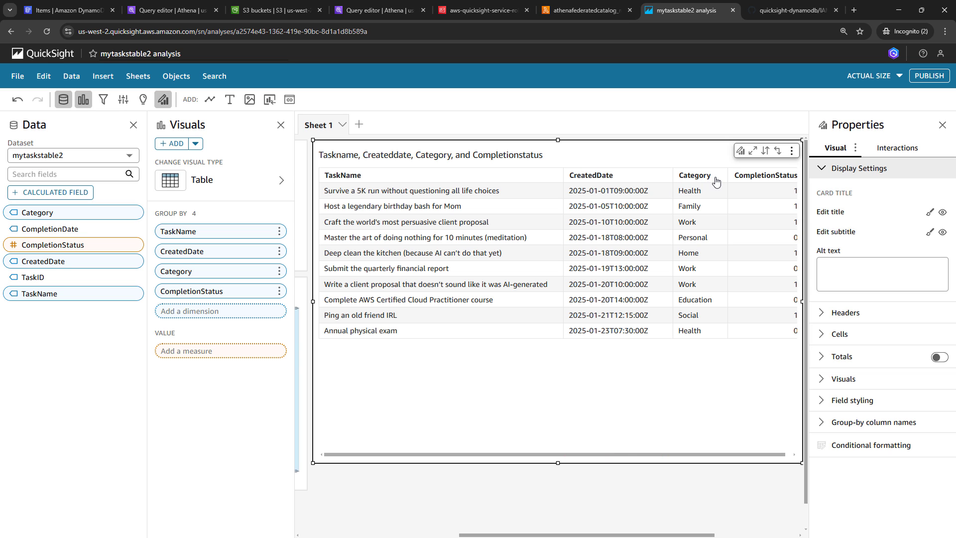
left_click_drag(725, 174, 721, 176)
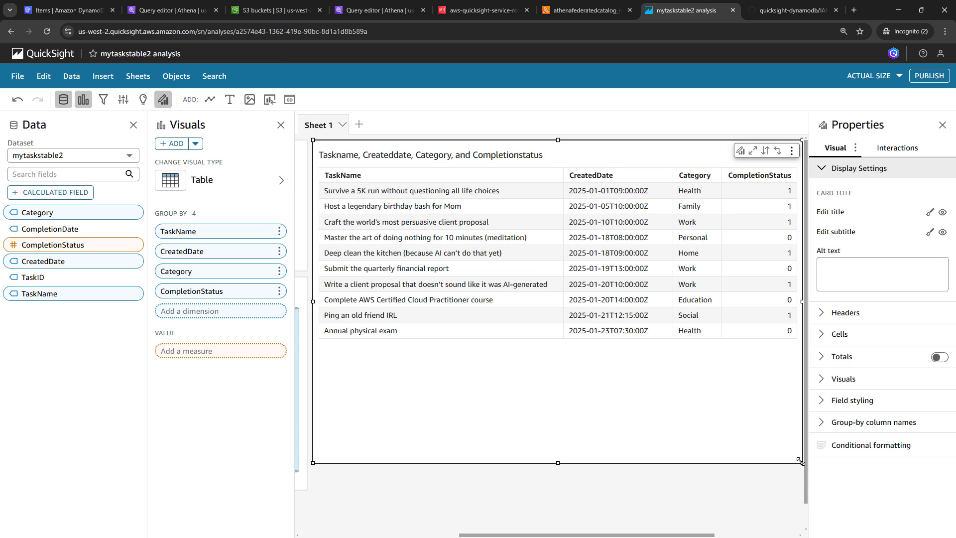
- Resize the table to a narrower, taller visual beside the two charts, with its lower edge aligned to the bar chart's
left_click_drag(800, 461, 692, 441)
left_click_drag(630, 440, 582, 490)
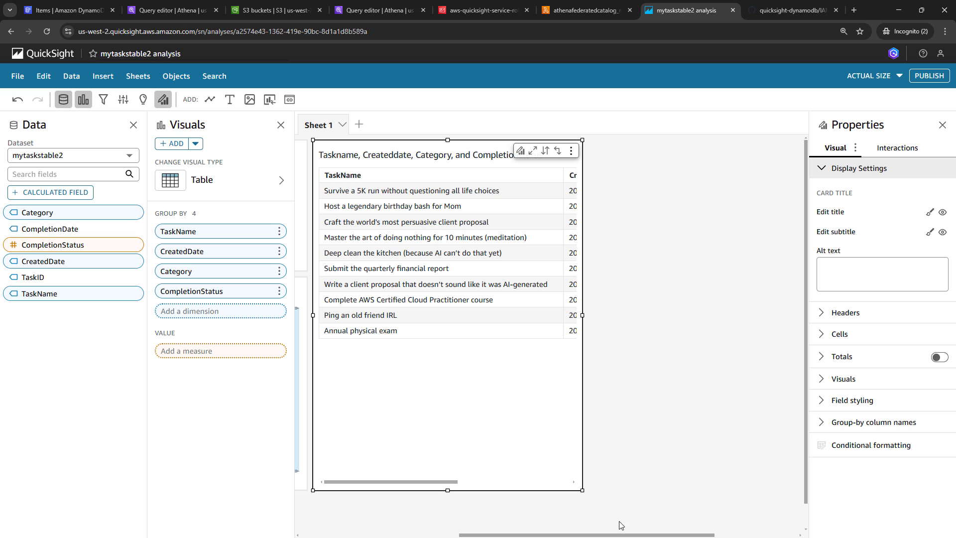
left_click_drag(647, 535, 453, 531)
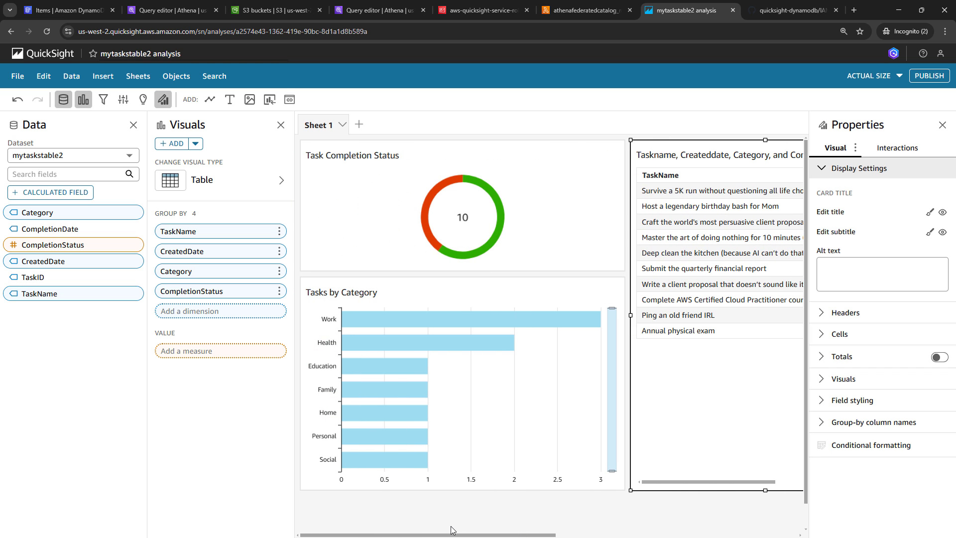
left_click(281, 124)
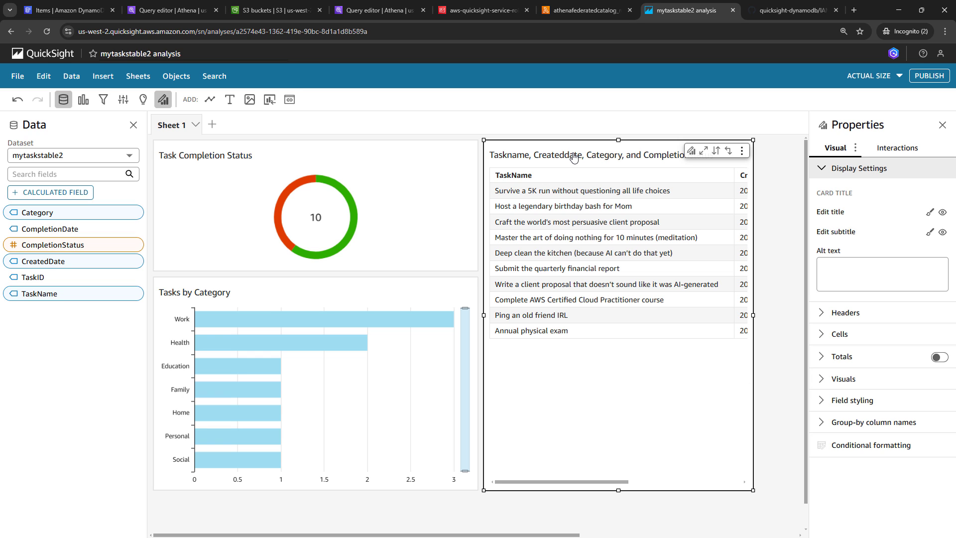
- Set the table visual's title to "Task List" and save it
left_click(929, 213)
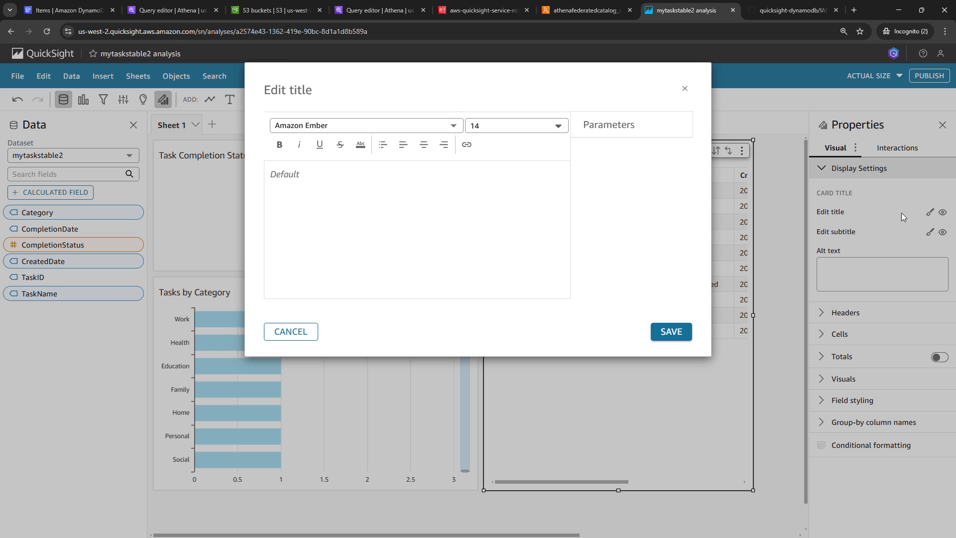
left_click(372, 189)
type("Task List")
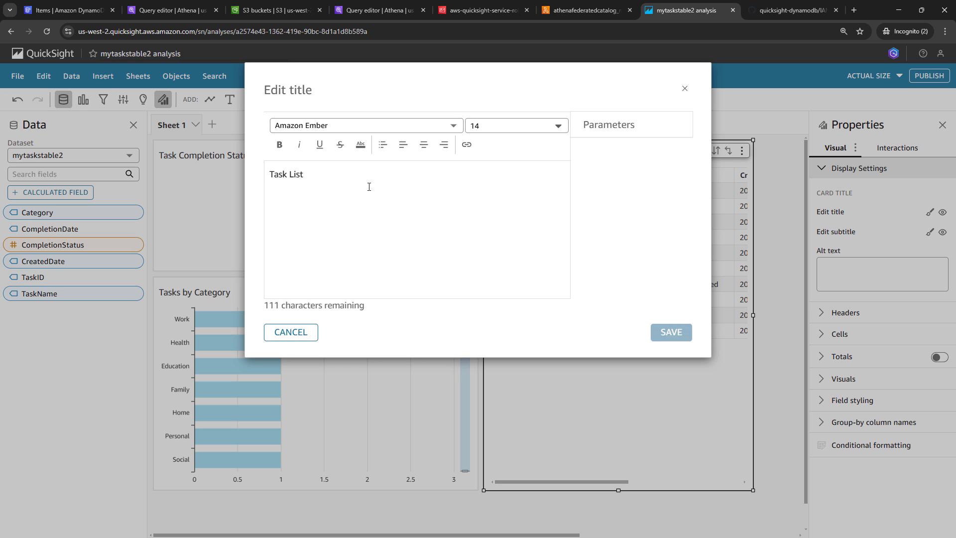
left_click(664, 333)
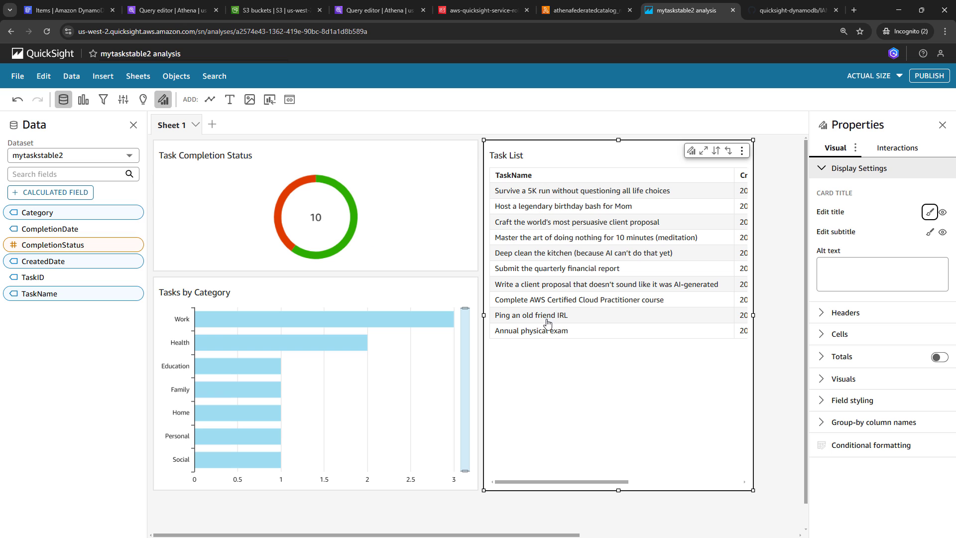
- Switch to the DynamoDB console and start a new item in MyTasksTable2, edited as JSON
left_click(63, 11)
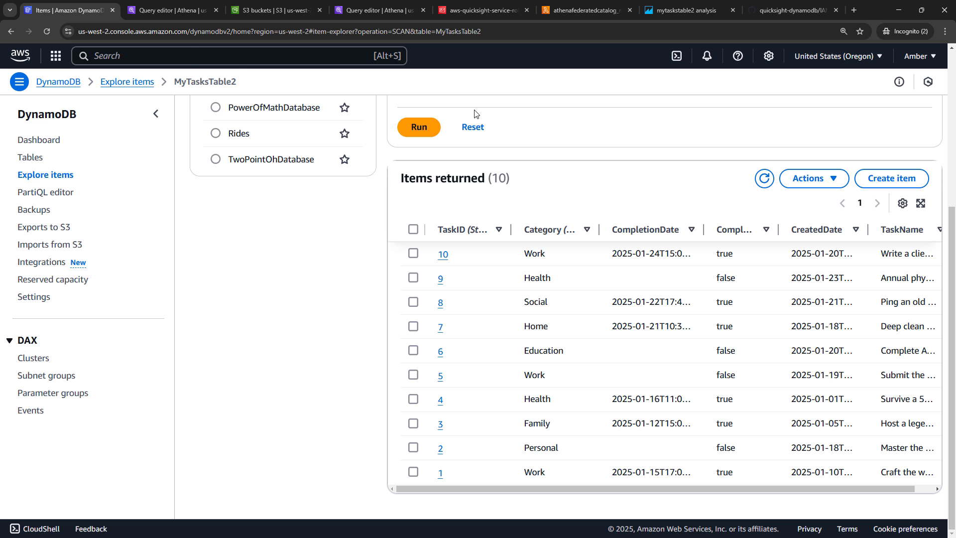
left_click(914, 185)
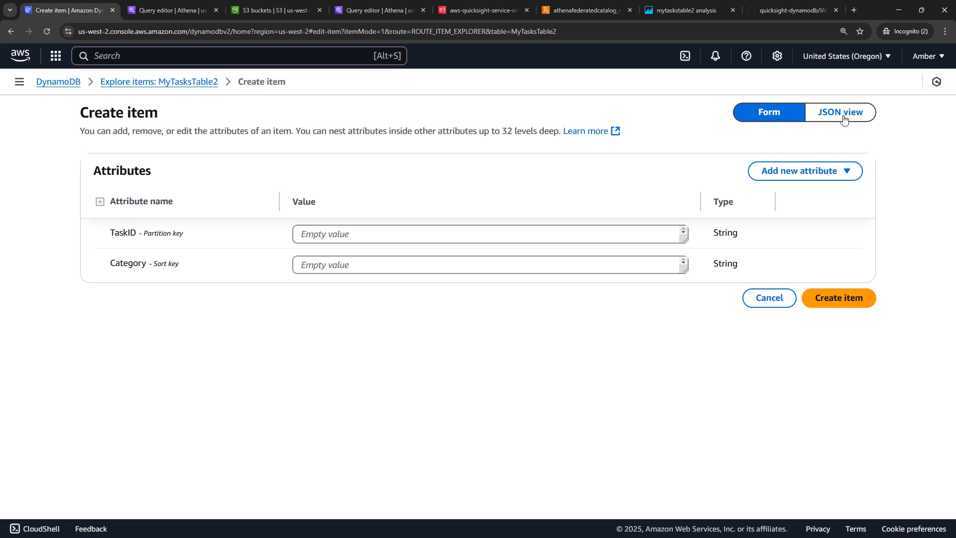
left_click(843, 119)
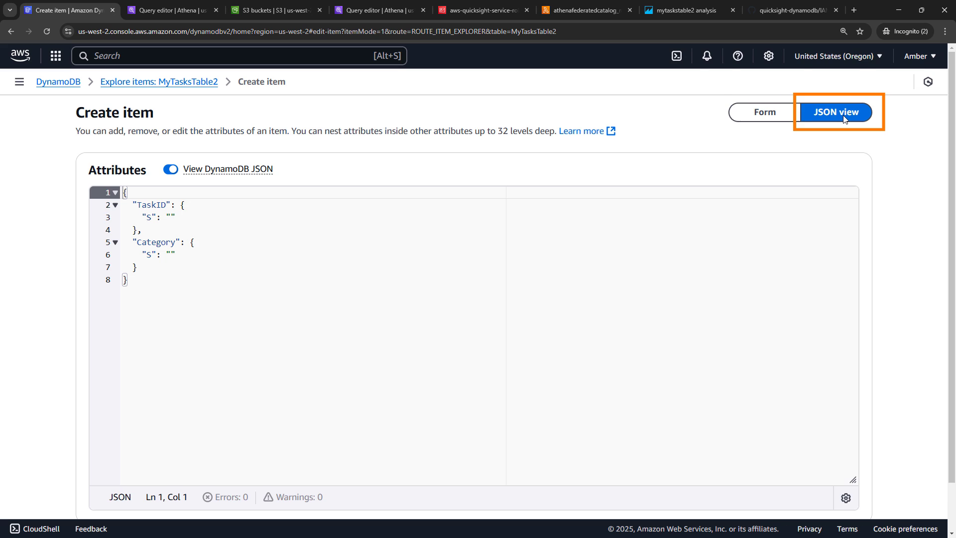
- Copy the TaskID 1 JSON block from DynamoDB Items in JSON.txt on GitHub and replace the new DynamoDB item's JSON with it
left_click(781, 6)
left_click(74, 133)
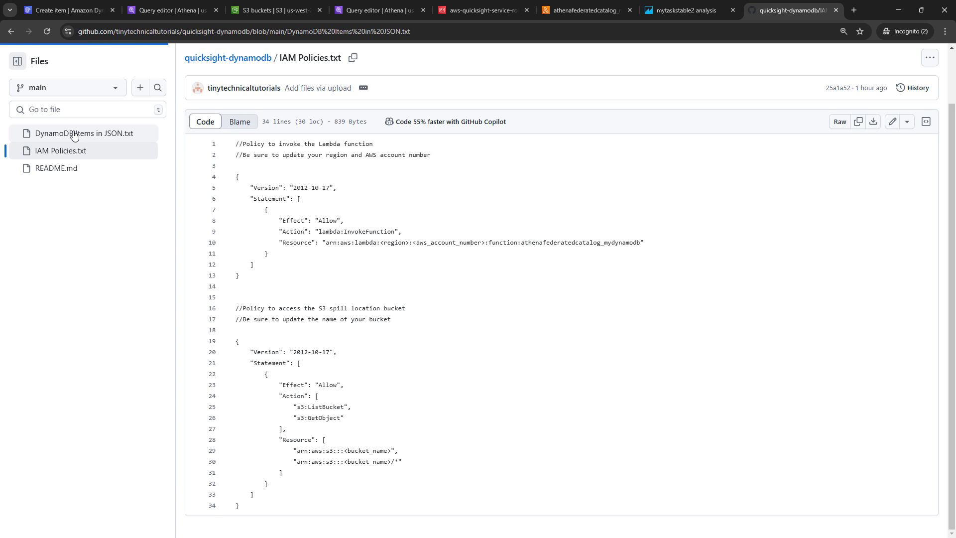
left_click_drag(236, 179, 240, 257)
key("ctrl+c")
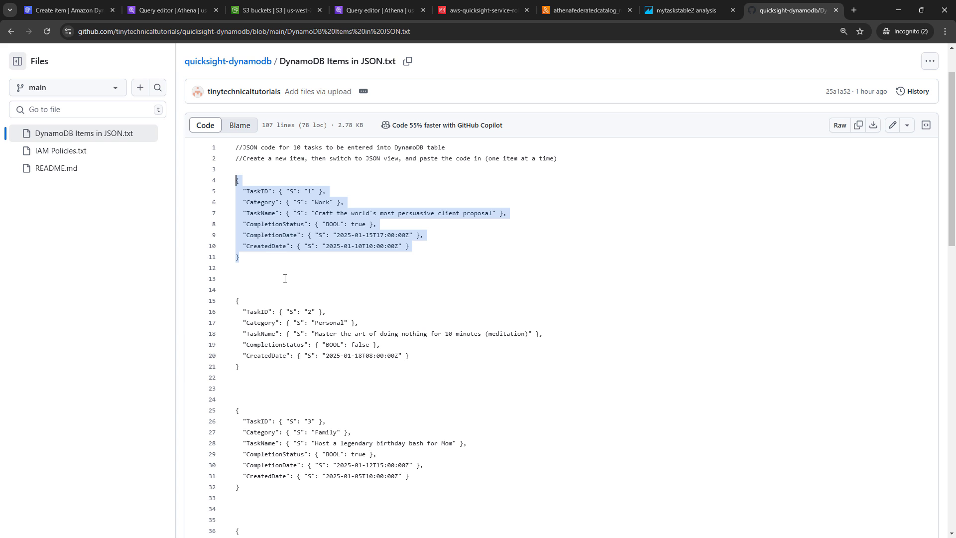
left_click(69, 10)
key("ctrl+a")
key("ctrl+v")
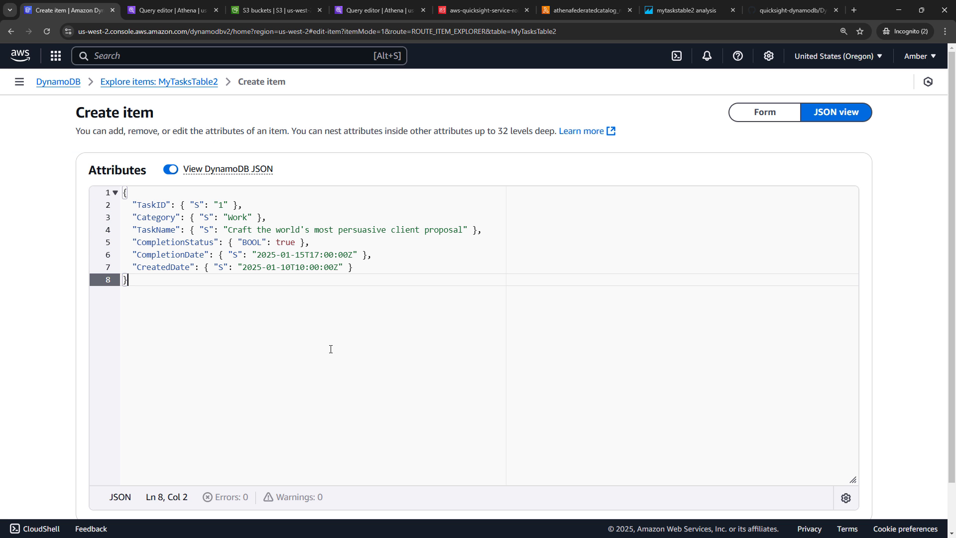
- Change the item's TaskID to 11 and its TaskName to "New Task", and create the item
left_click(228, 205)
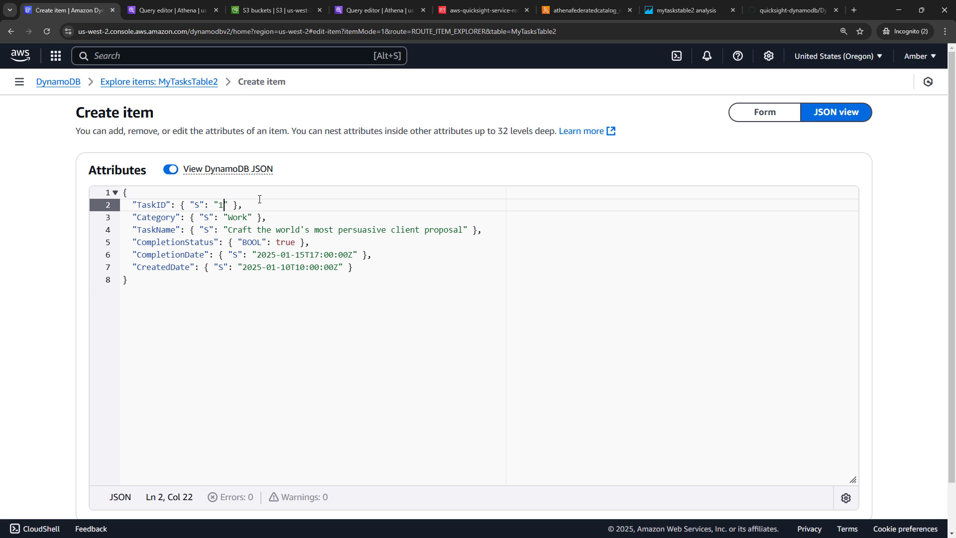
type("1")
left_click_drag(228, 229, 465, 232)
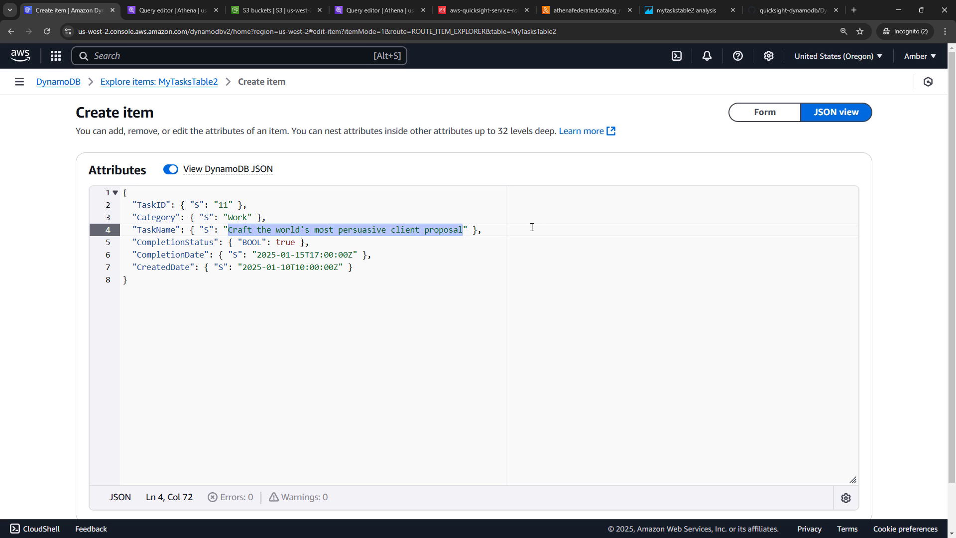
type("New Task")
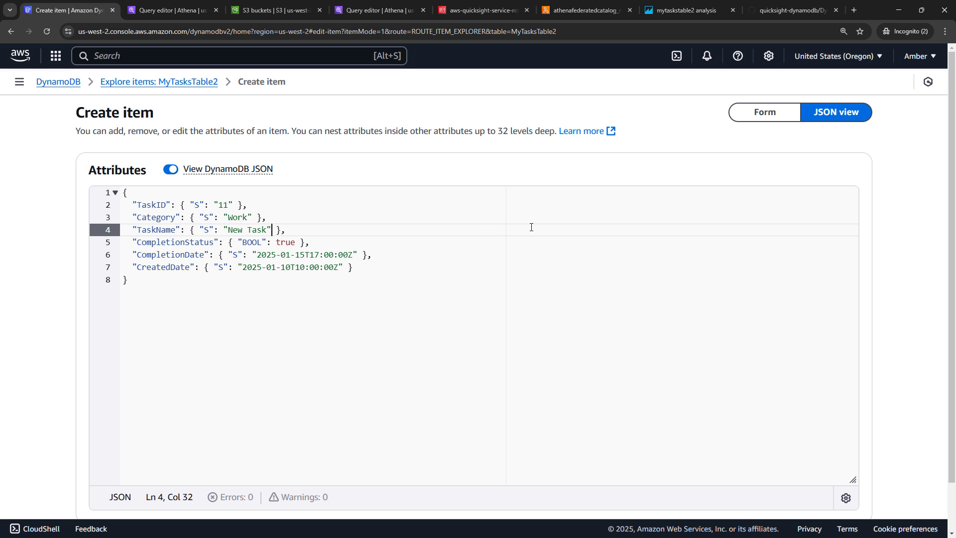
scroll(478, 298, "down", 1)
left_click(833, 484)
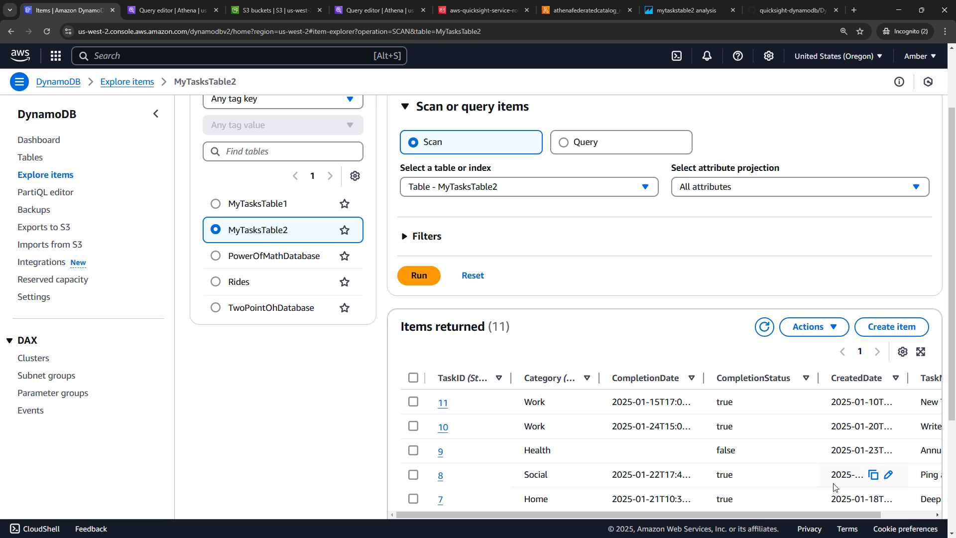
- Switch to QuickSight and reopen the mytaskstable2 analysis from the analyses list to reload its visuals
left_click(686, 11)
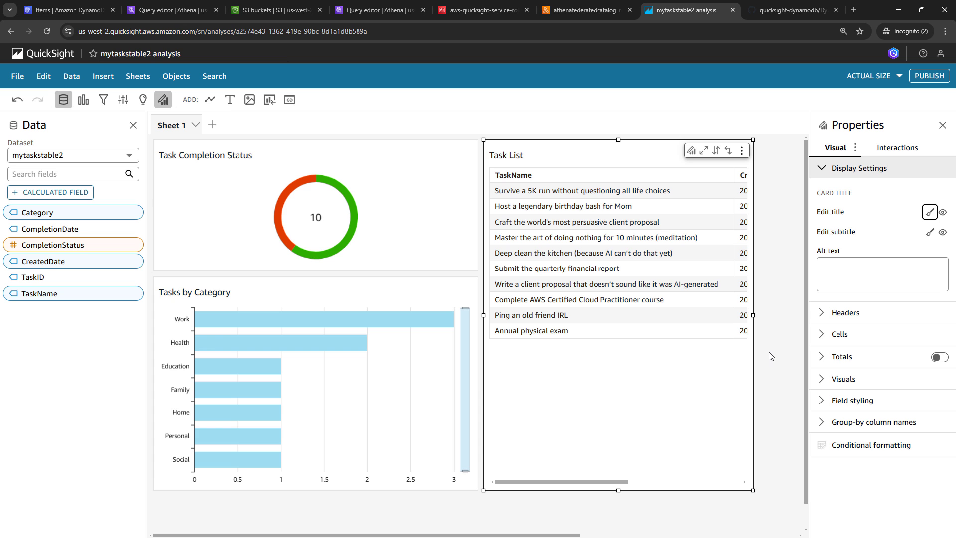
left_click(38, 56)
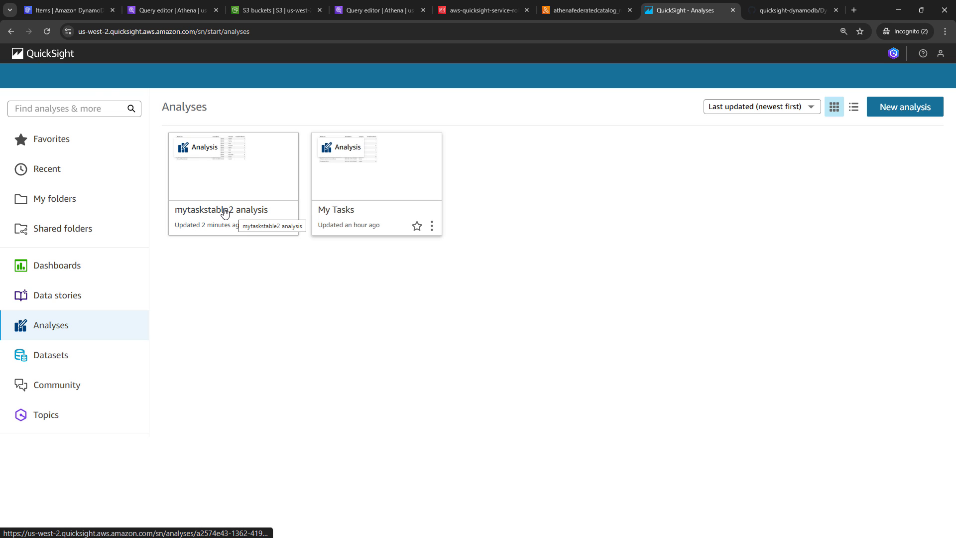
left_click(225, 211)
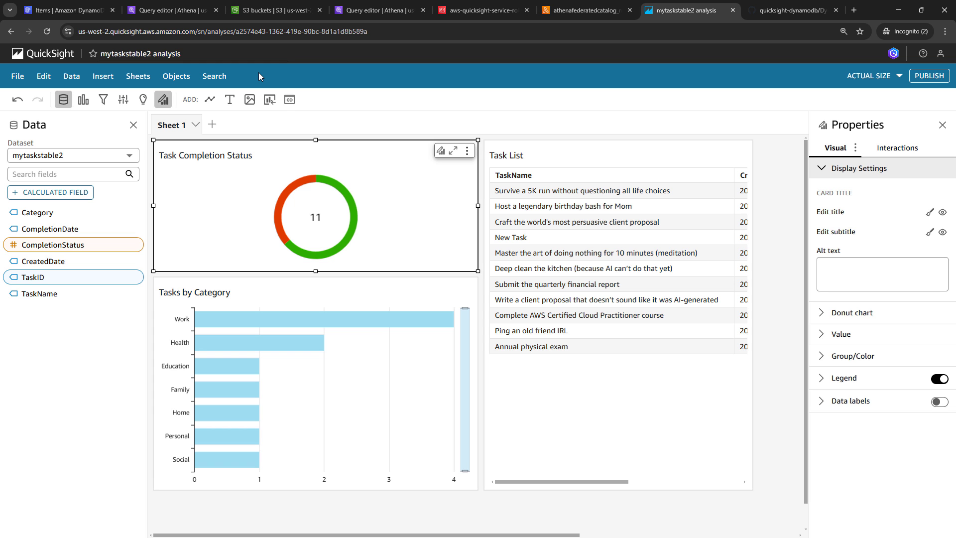
- Switch to the Athena console and delete the mydynamodb data source, confirming with "confirm"
left_click(147, 5)
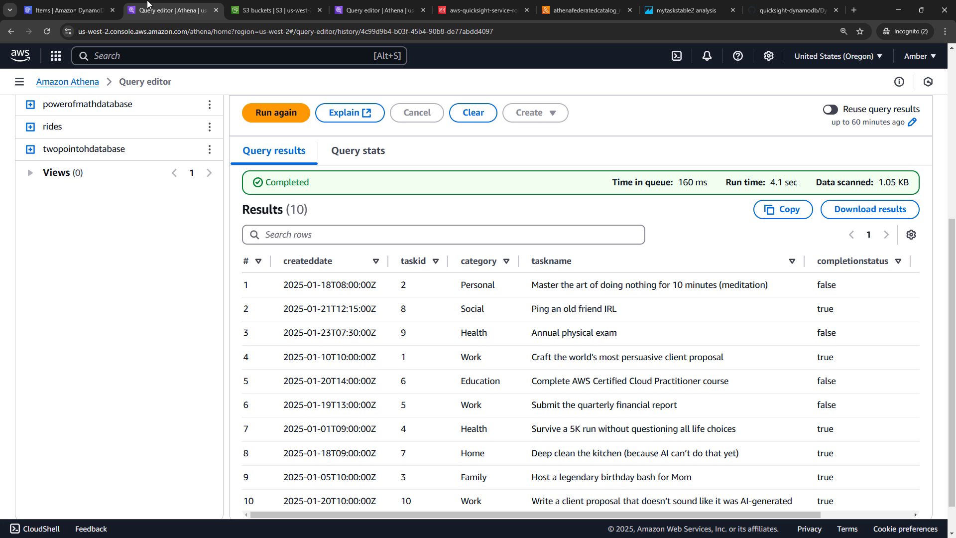
left_click(16, 83)
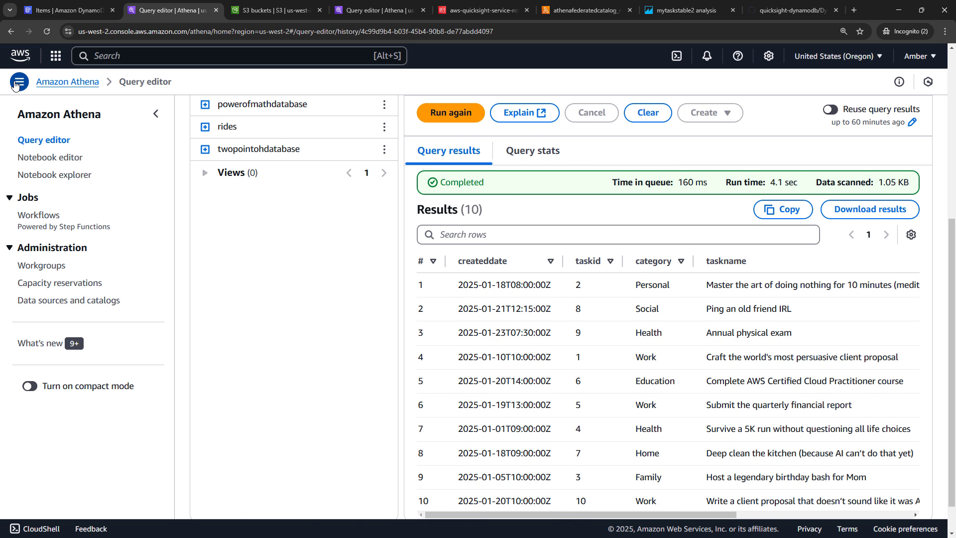
left_click(57, 300)
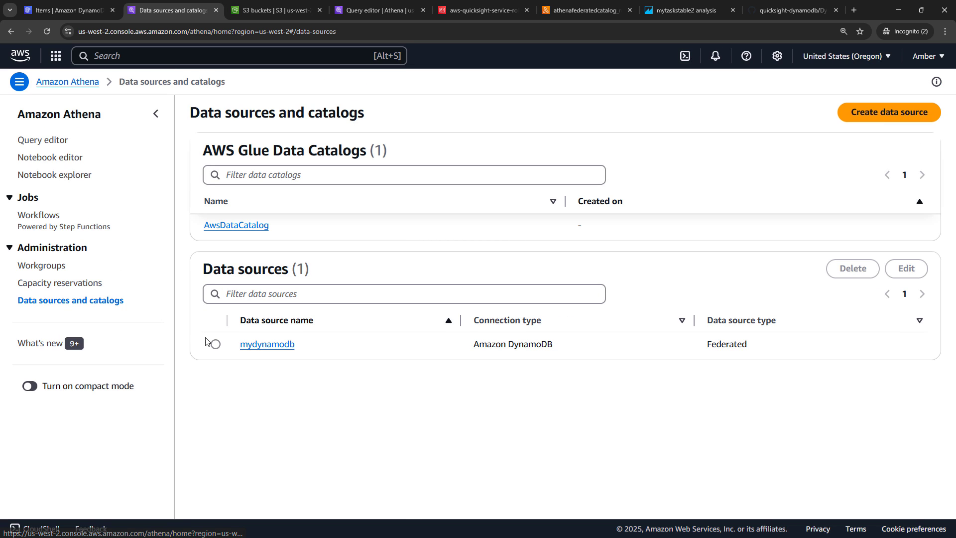
left_click(215, 346)
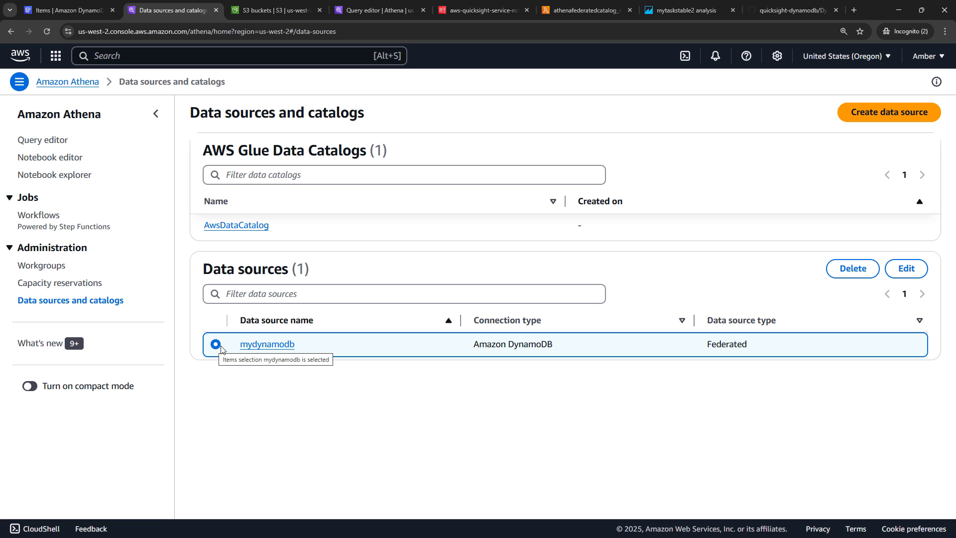
left_click(856, 269)
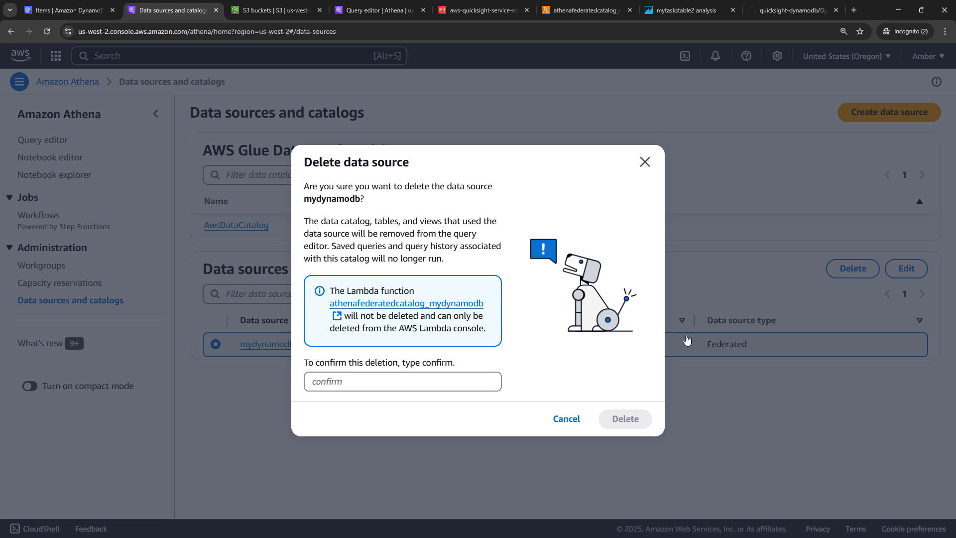
left_click(333, 382)
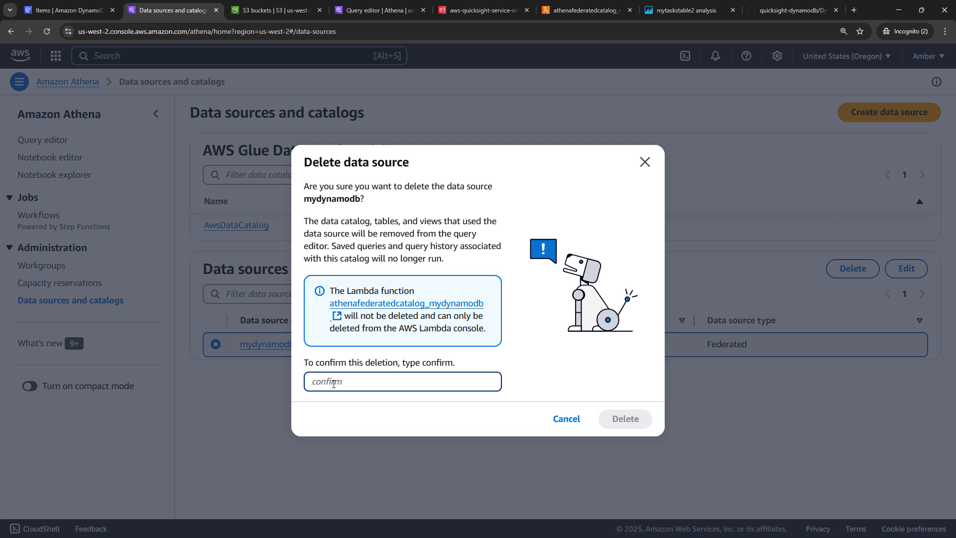
type("confirm")
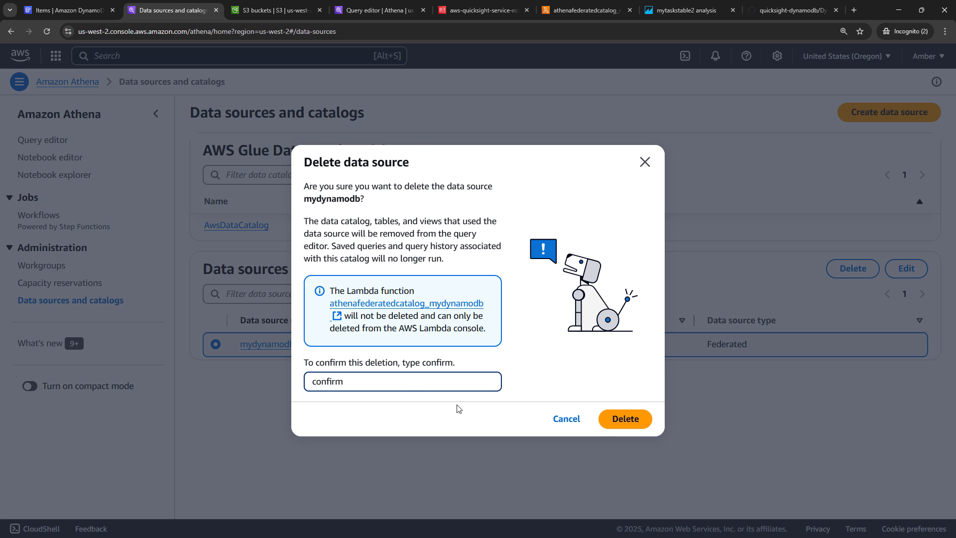
left_click(603, 422)
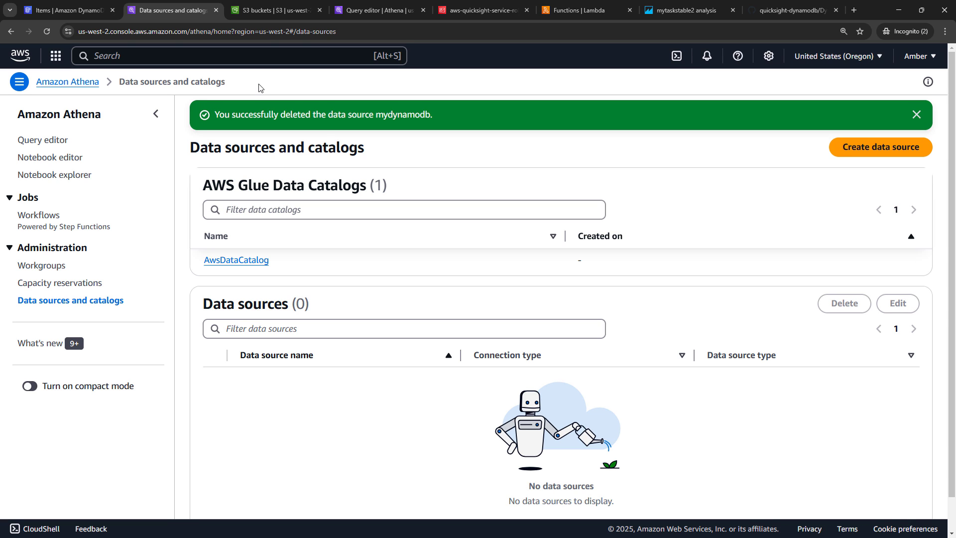
- Check the Lambda functions list, and delete the S3 bucket athena-spill-location-ttt, confirming with its name
left_click(558, 14)
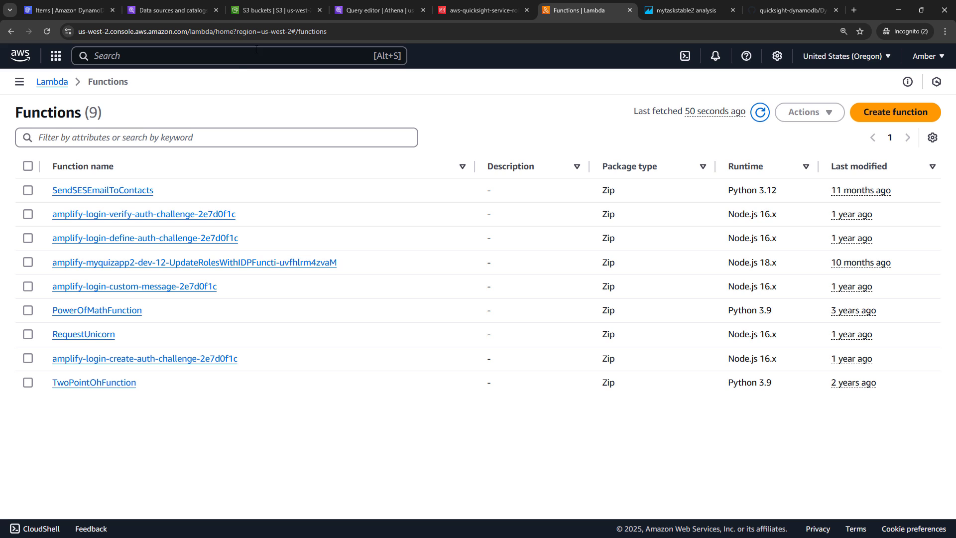
left_click(257, 7)
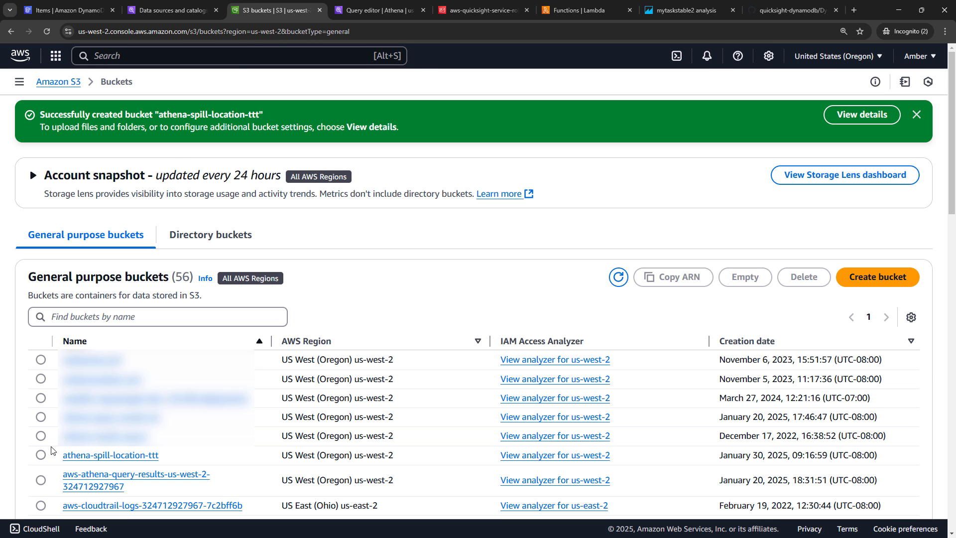
left_click(42, 456)
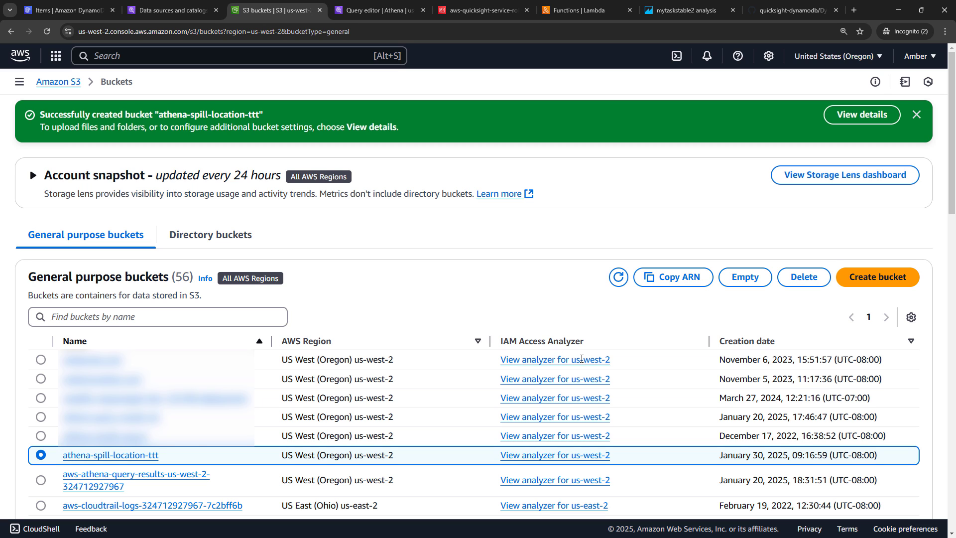
left_click(803, 277)
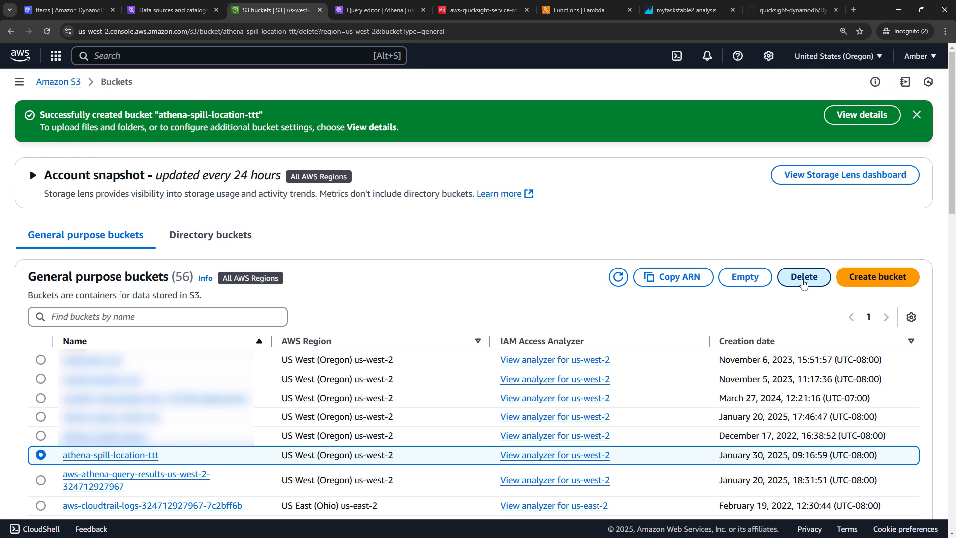
left_click(167, 309)
type("athena-spill-location-ttt")
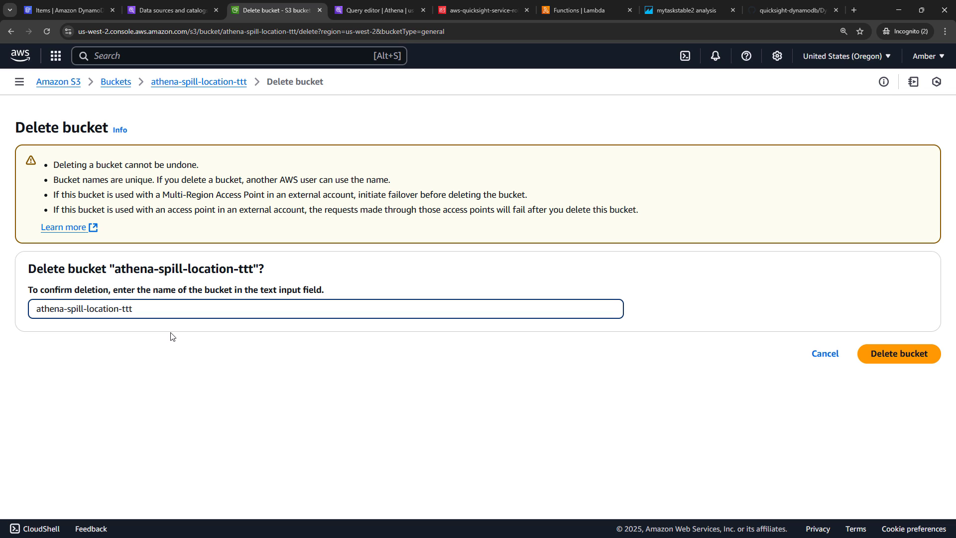
left_click(865, 356)
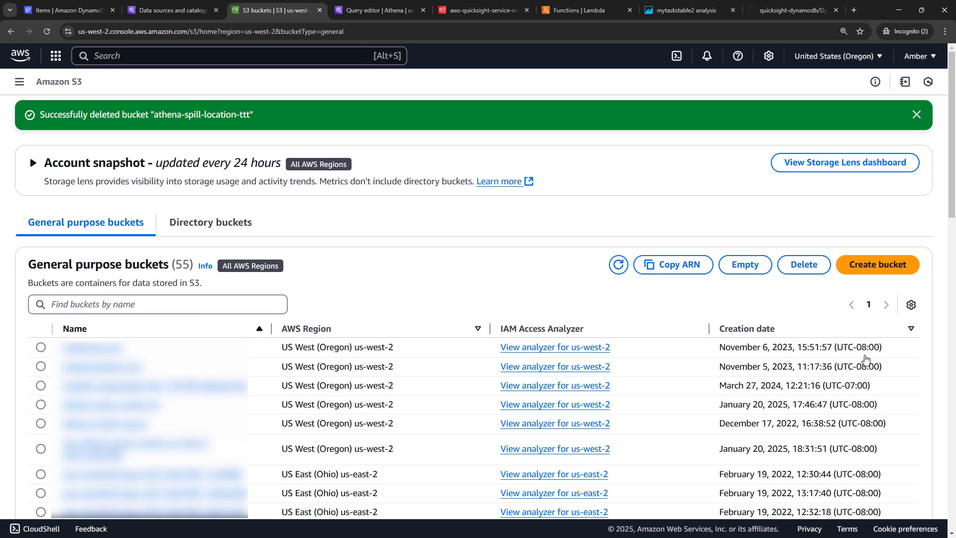
- Switch to the DynamoDB console and delete the MyTasksTable2 table along with its CloudWatch alarms, confirming with "confirm"
left_click(50, 10)
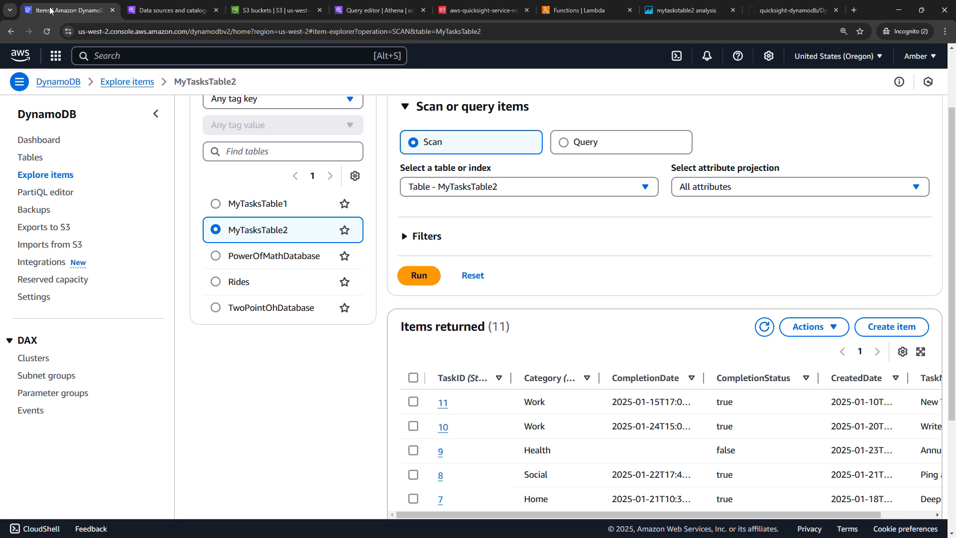
left_click(31, 157)
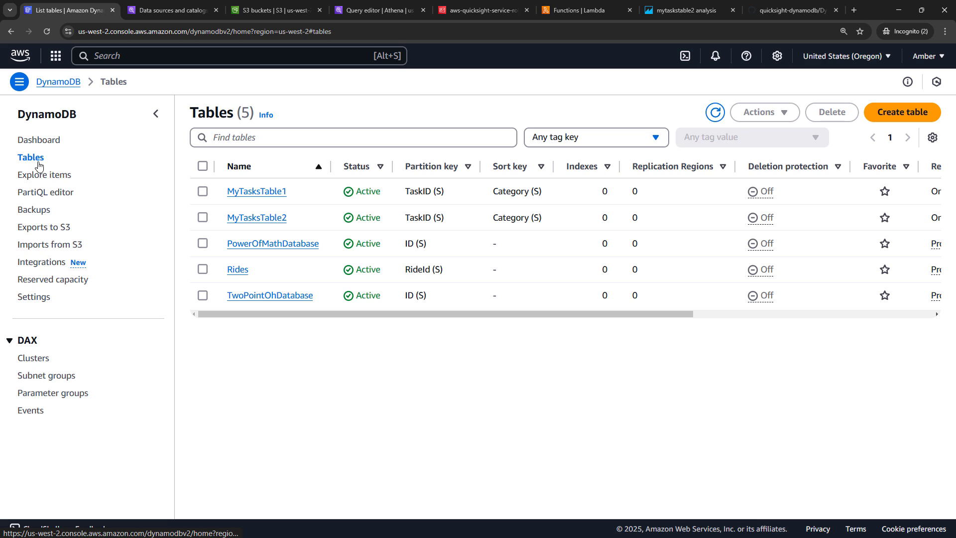
left_click(202, 218)
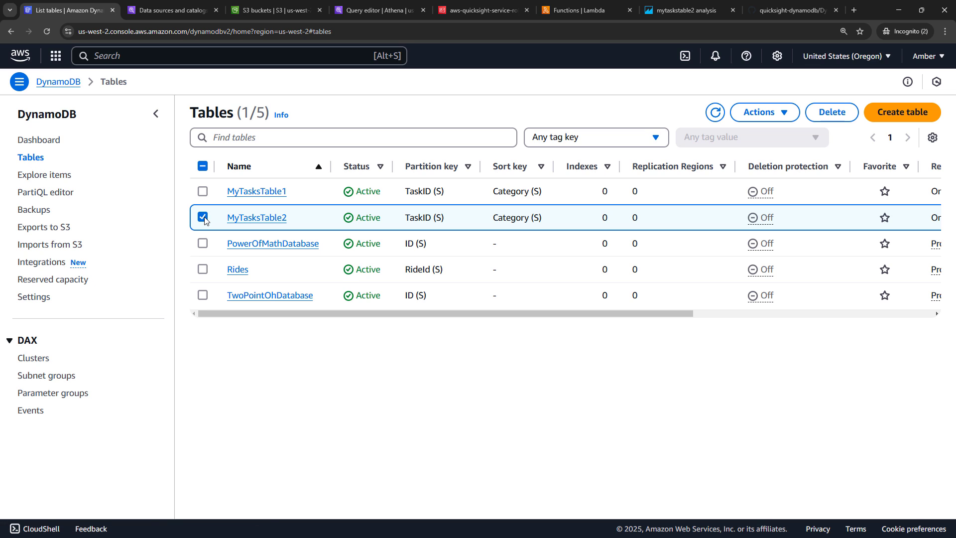
left_click(845, 119)
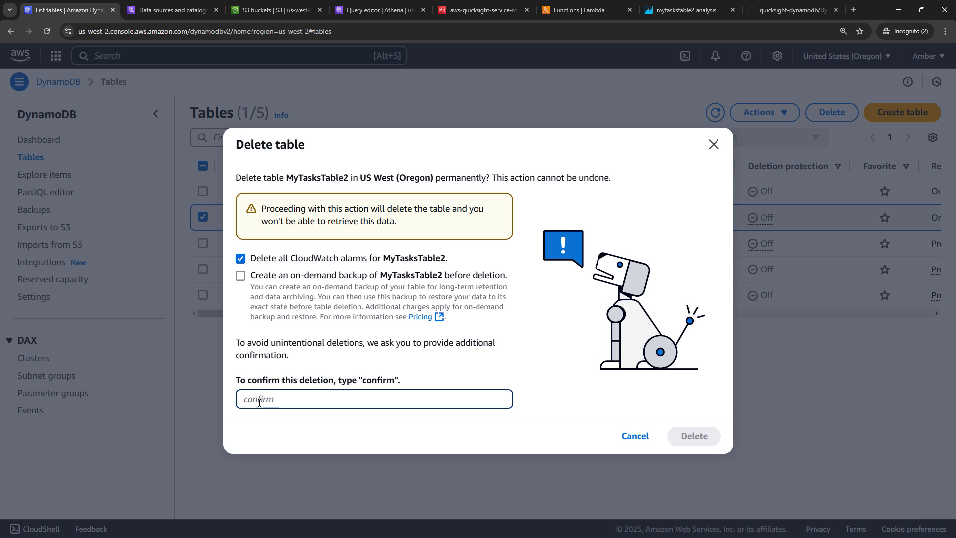
type("confirm")
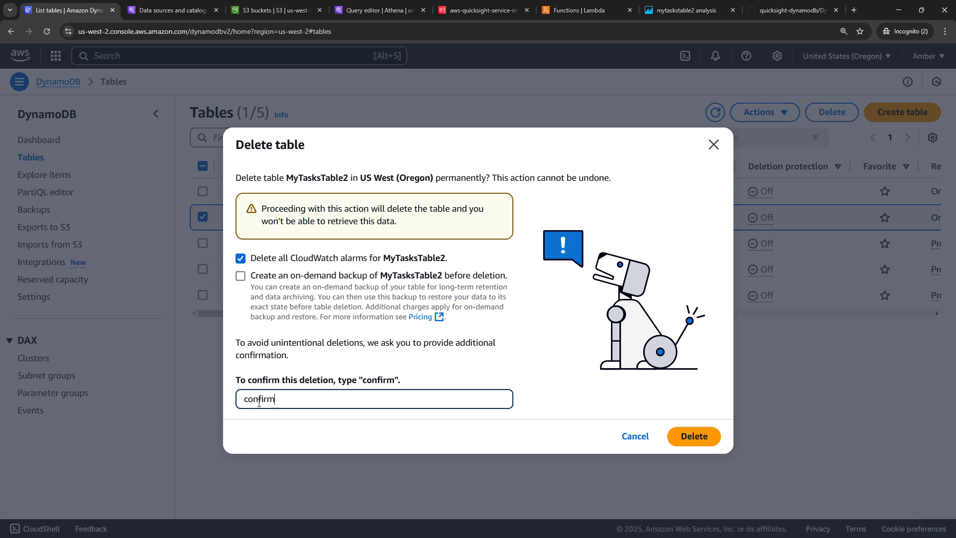
left_click(678, 434)
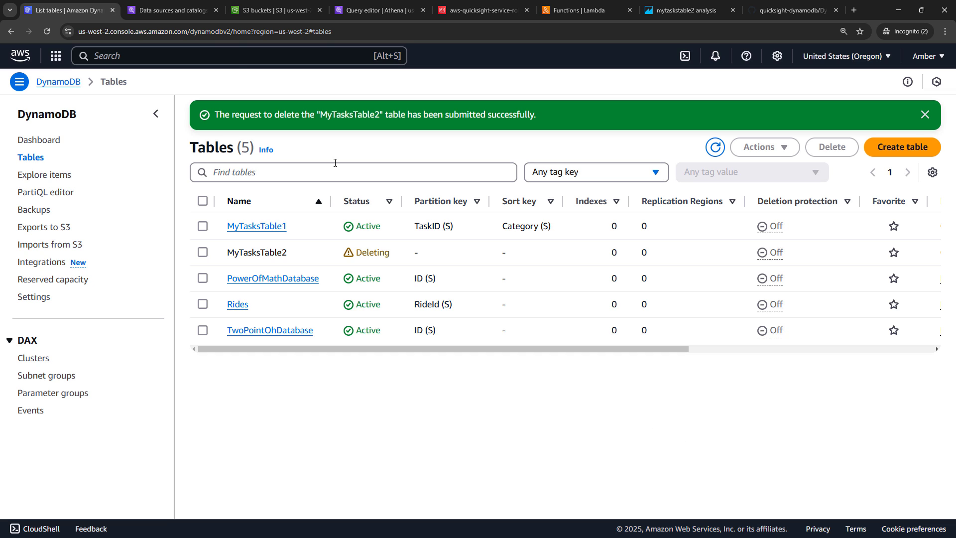
- Go to AWS Glue and delete the athenafederatedcatalog_mydynamodb connection from the data connections
left_click(167, 56)
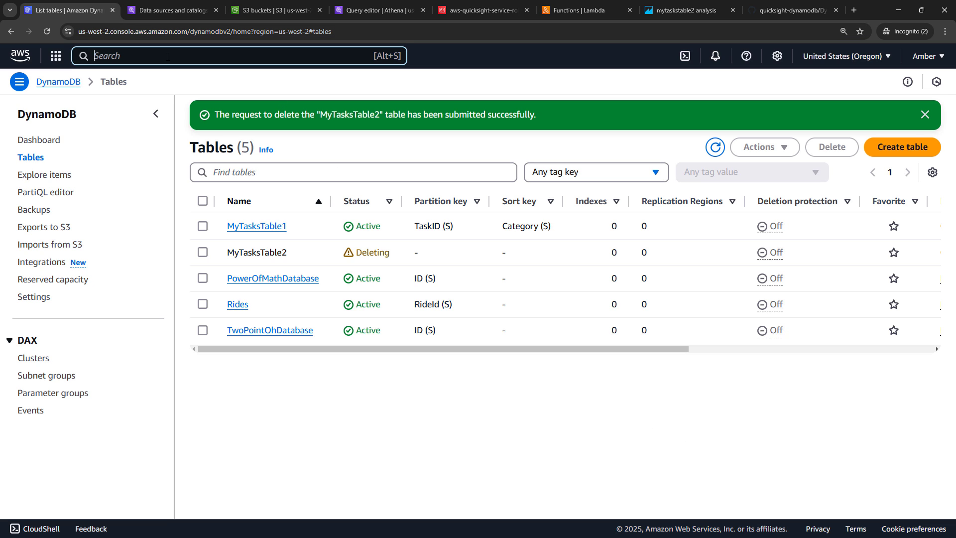
type("glue")
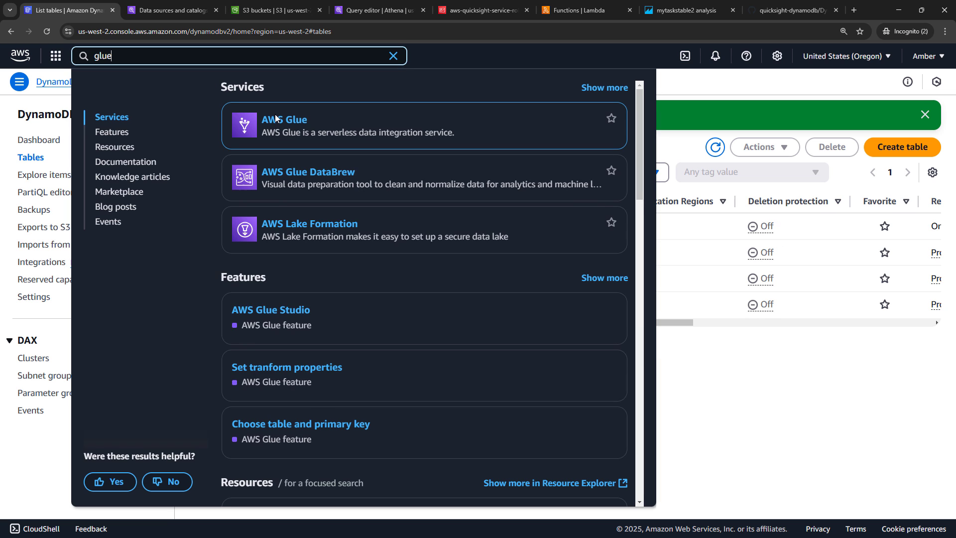
left_click(277, 120)
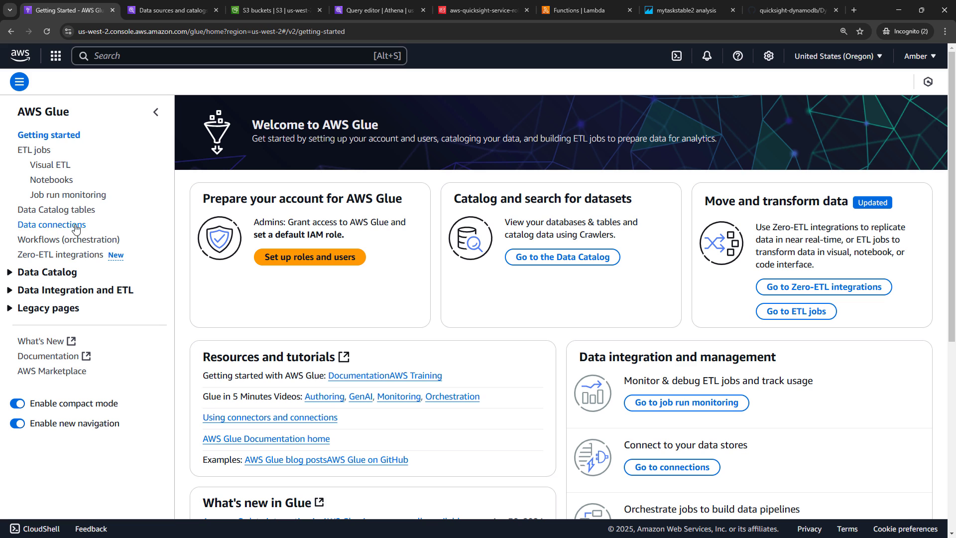
left_click(61, 227)
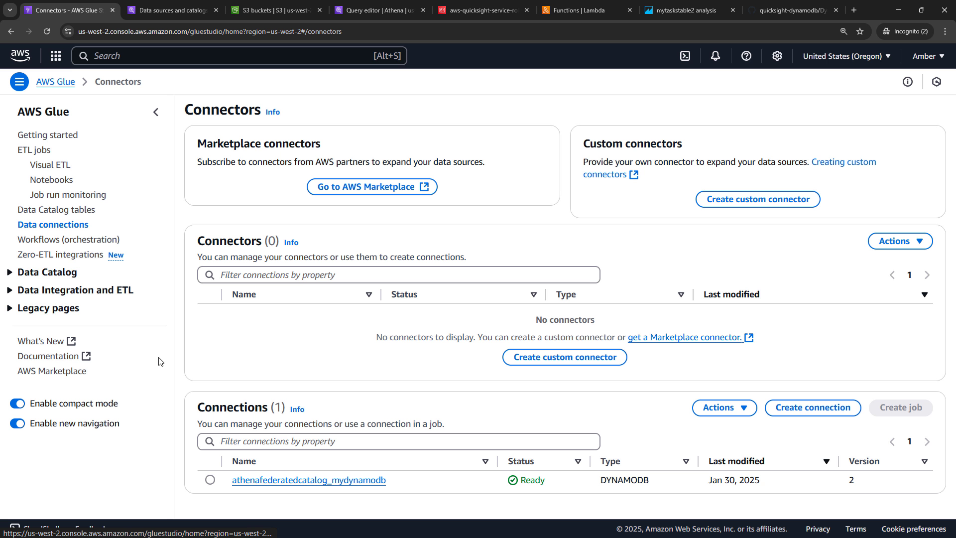
left_click(210, 480)
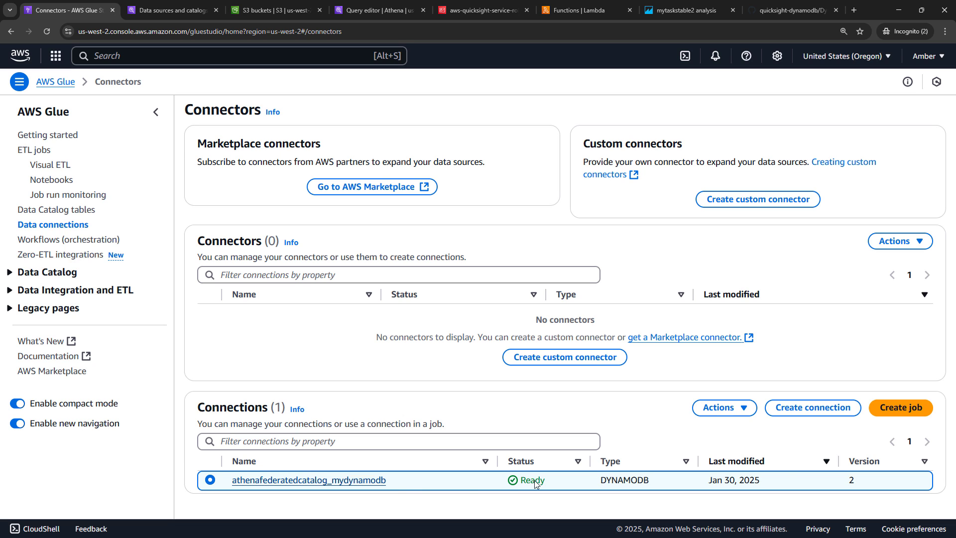
left_click(723, 407)
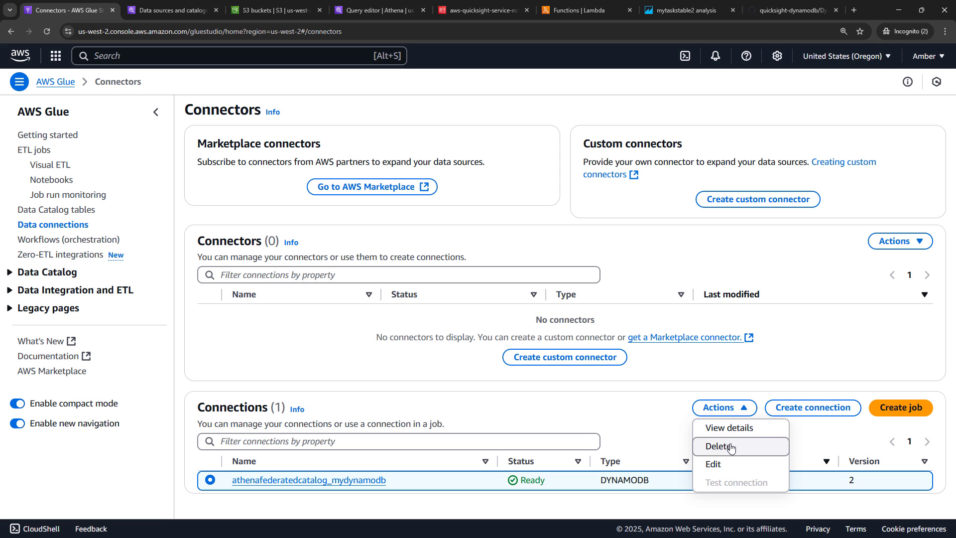
left_click(725, 445)
left_click(645, 329)
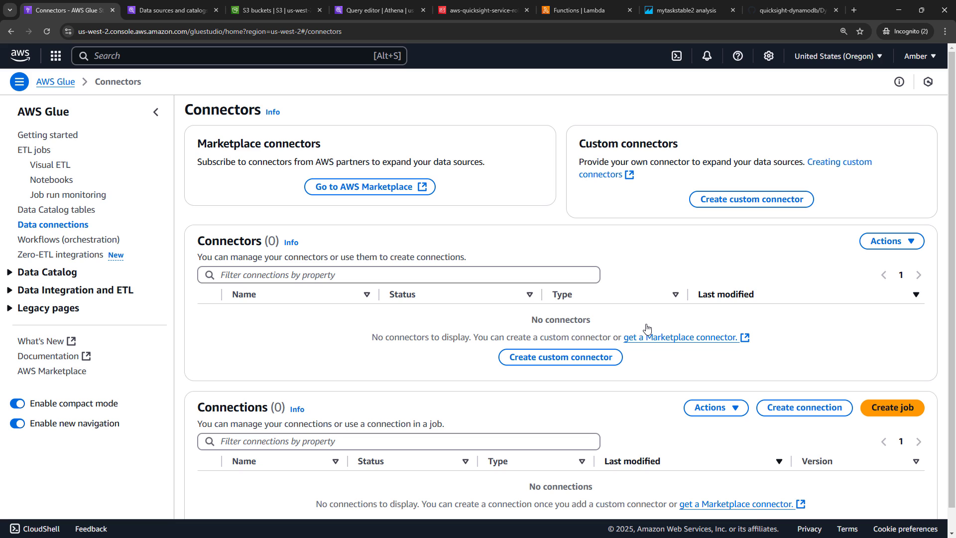
- Switch to QuickSight and open the account termination page from the QuickSight account settings
left_click(648, 12)
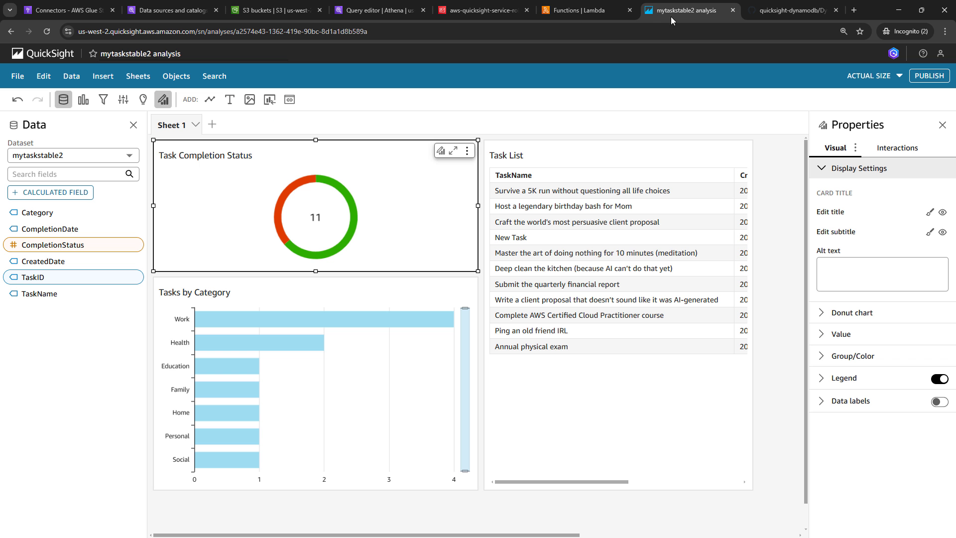
left_click(940, 55)
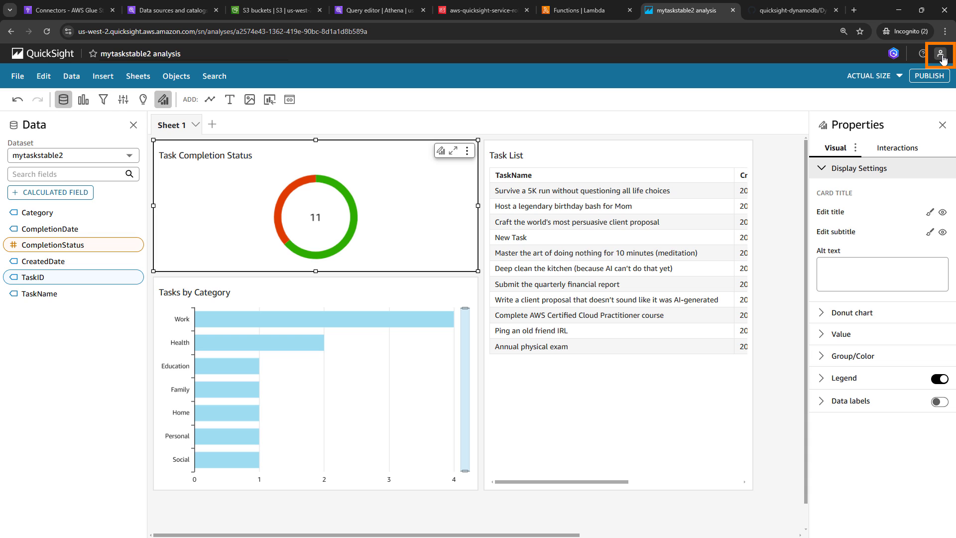
left_click(941, 56)
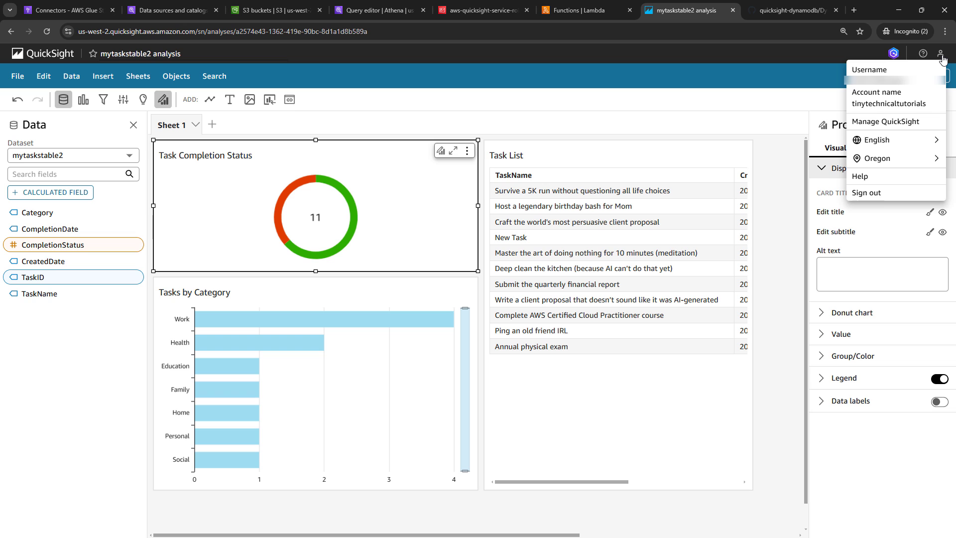
left_click(894, 124)
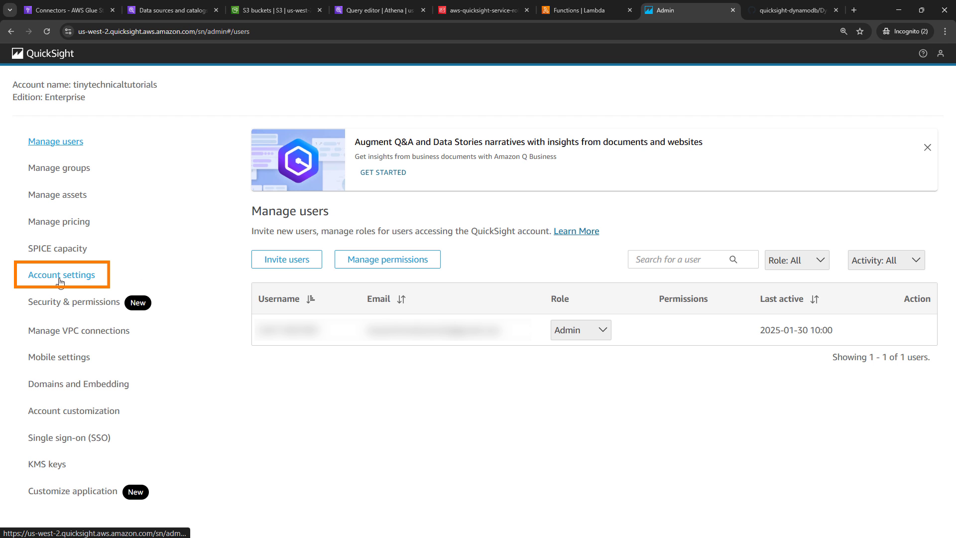
left_click(60, 276)
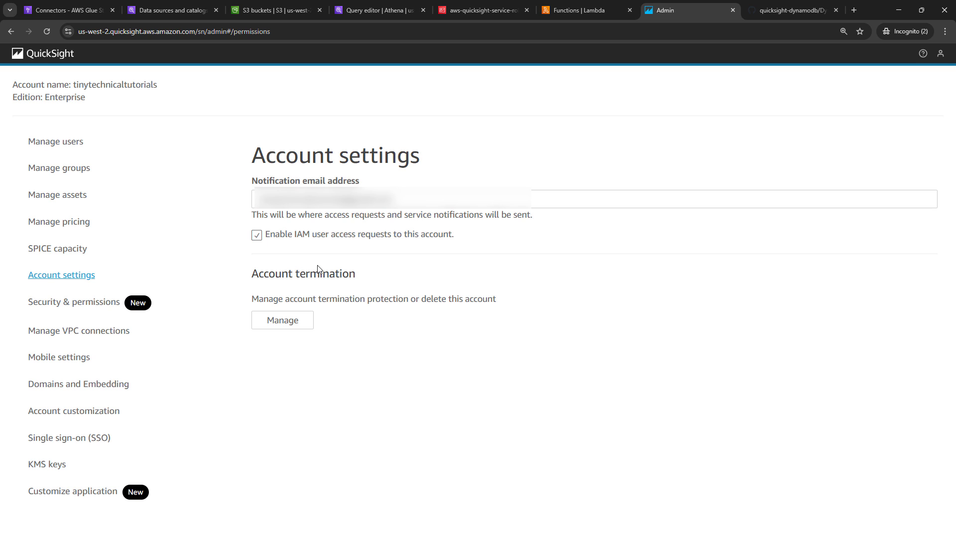
left_click(279, 325)
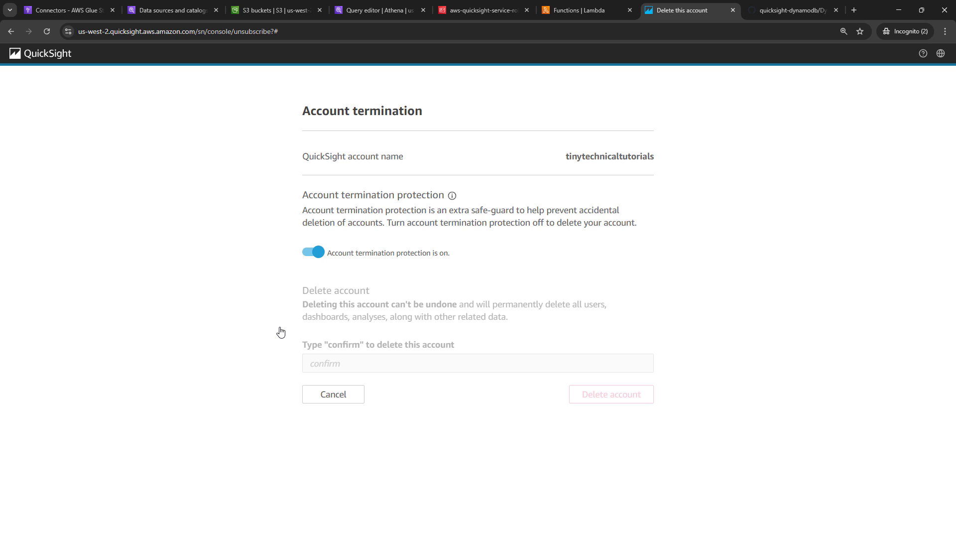
- Turn off account termination protection and delete the QuickSight account, confirming with "confirm"
left_click(306, 254)
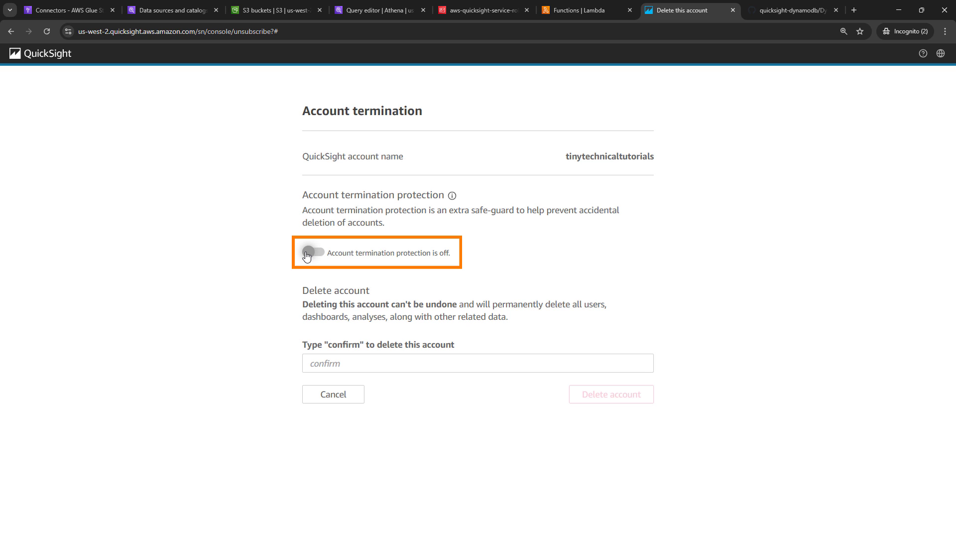
left_click(362, 366)
type("confirm")
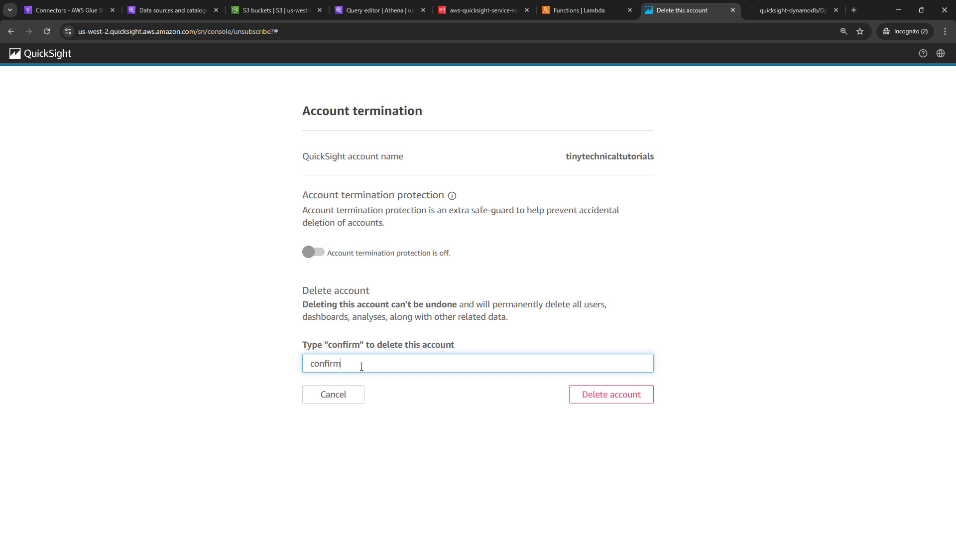
left_click(586, 398)
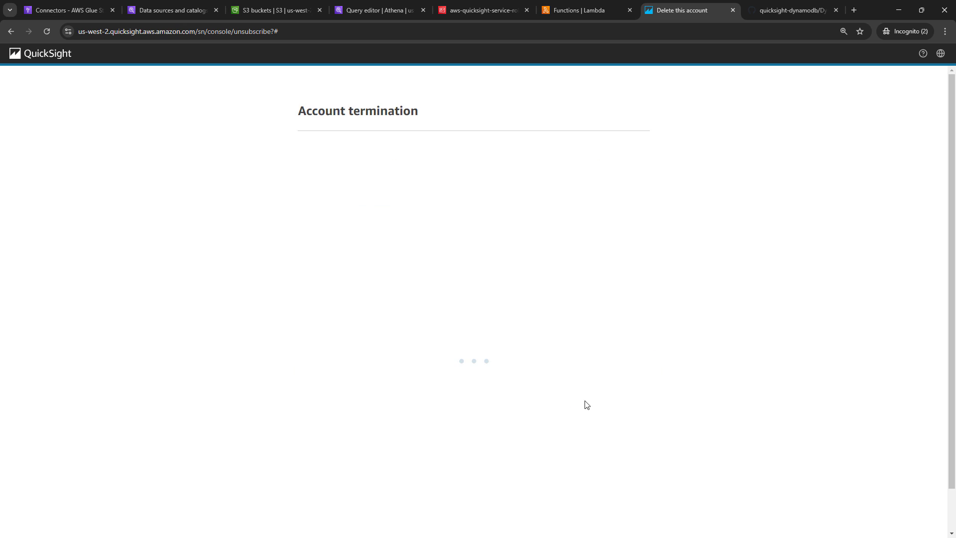